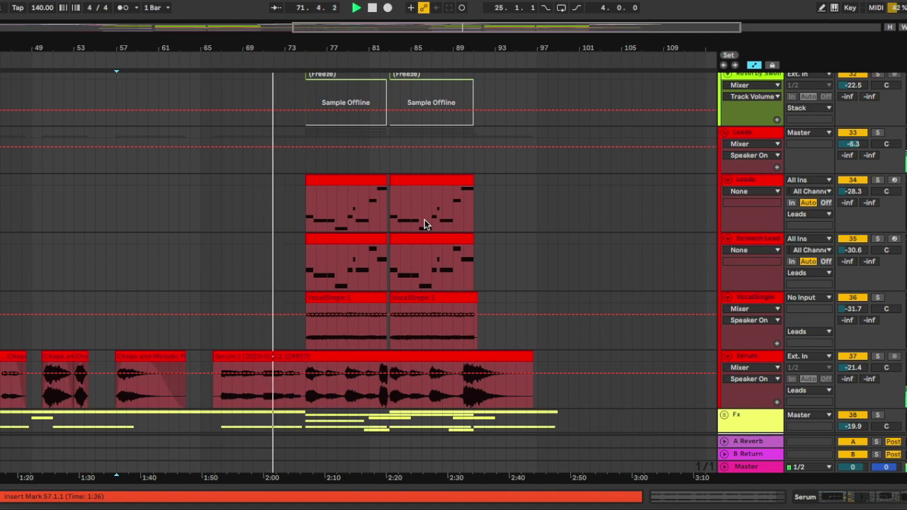
Step: Look through the Stack group's layers, from the Piano track down to the 30 Cymatics vocal track
scroll(424, 224, down, 2)
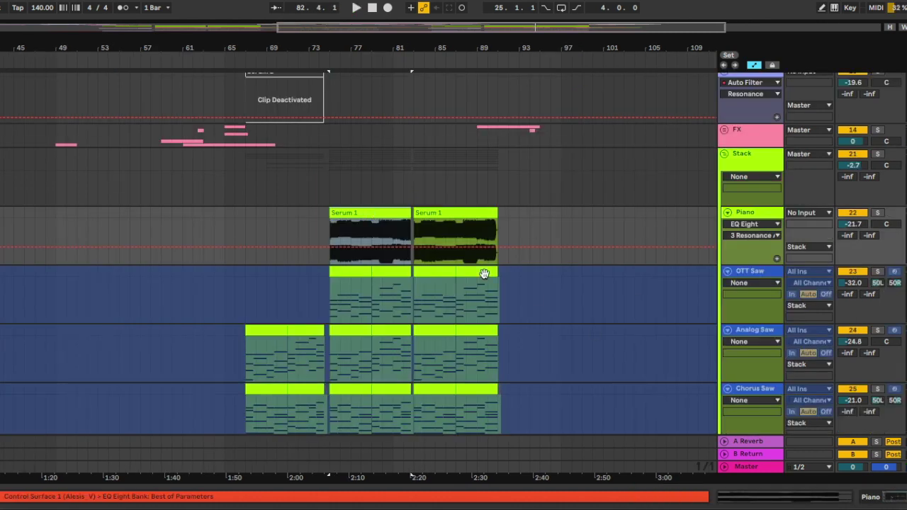
scroll(484, 274, down, 3)
scroll(381, 161, down, 4)
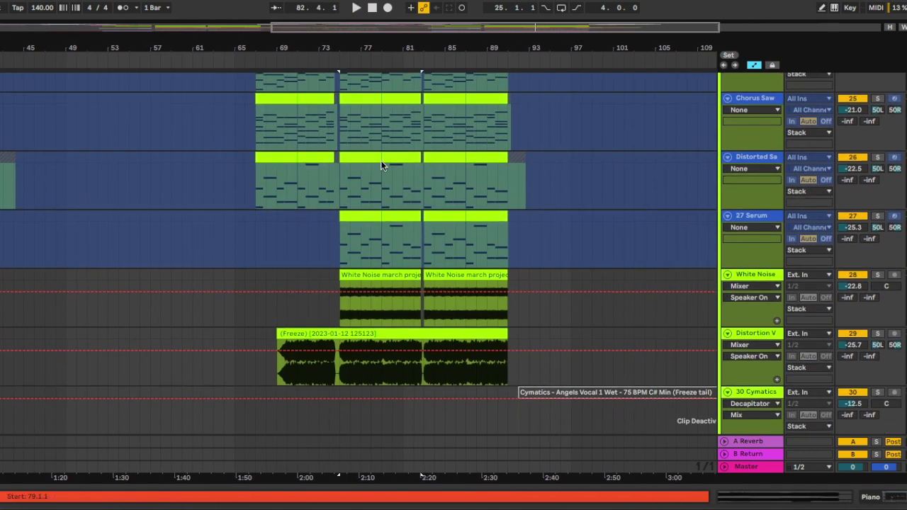
scroll(432, 284, up, 5)
scroll(452, 298, down, 2)
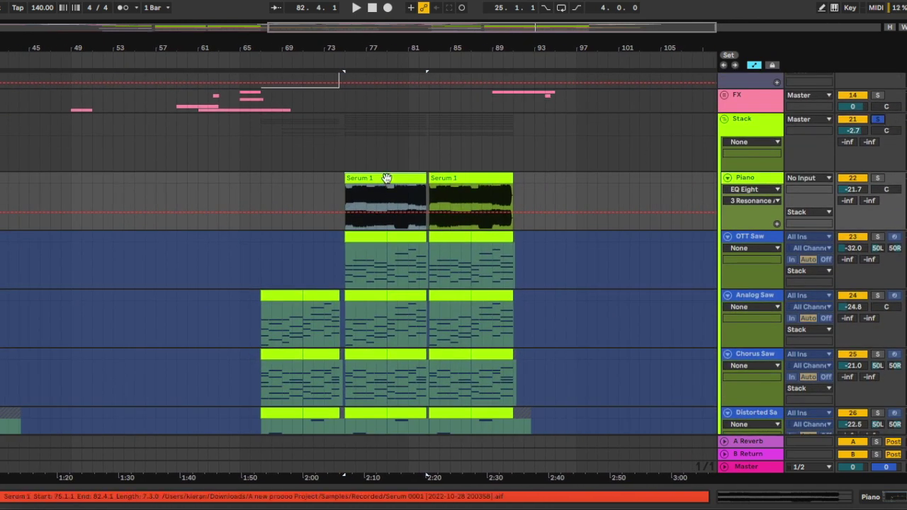
Step: Play the soloed Stack group from bar 75 and examine its saw, noise and distortion layers
scroll(415, 192, down, 3)
scroll(413, 187, up, 5)
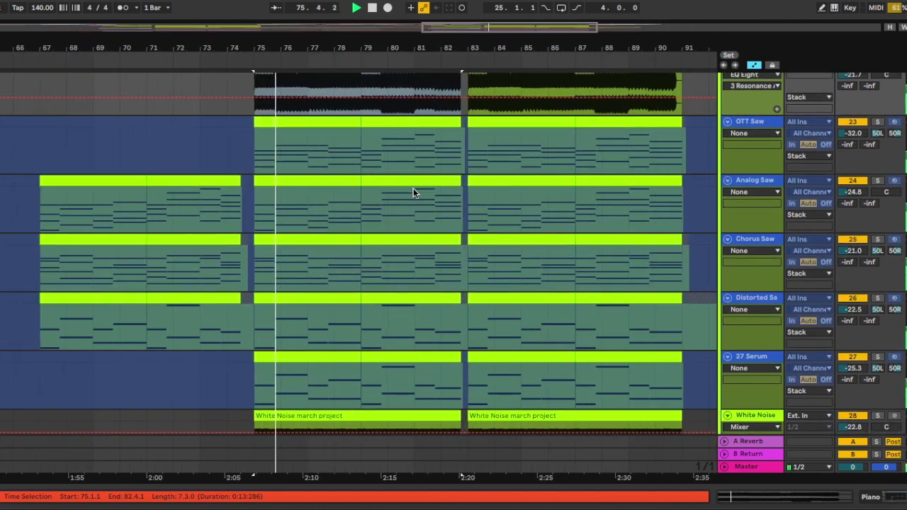
scroll(413, 188, down, 5)
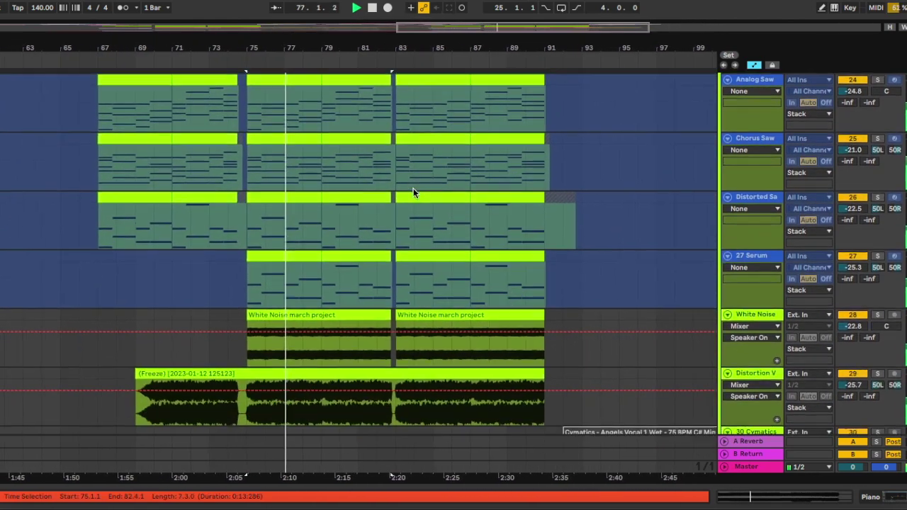
scroll(413, 188, up, 3)
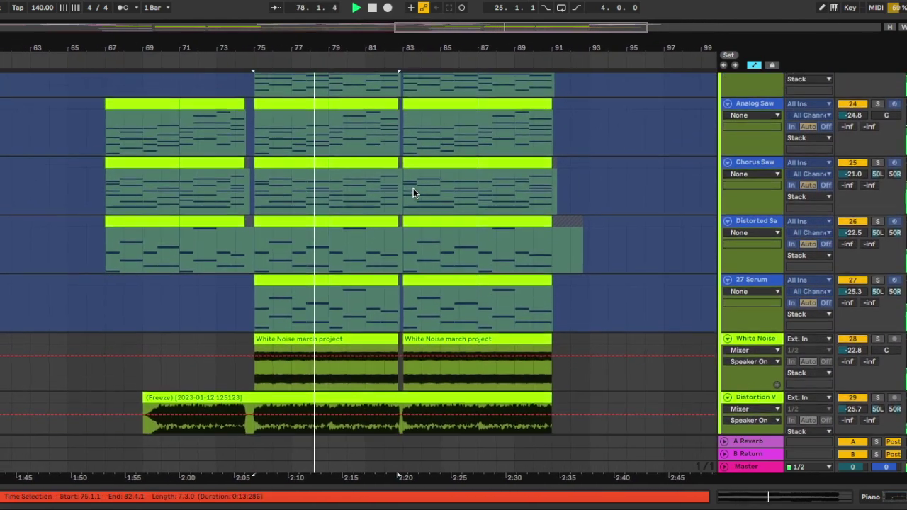
scroll(413, 188, up, 2)
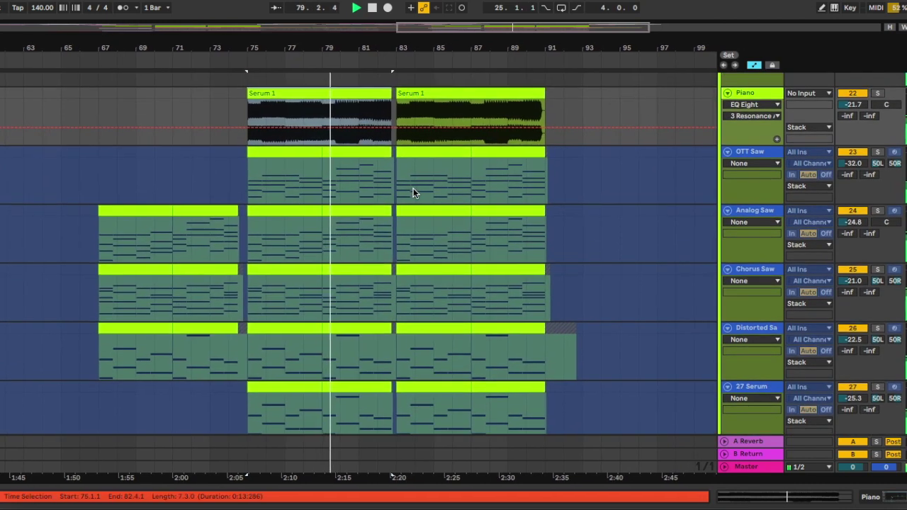
scroll(413, 188, down, 3)
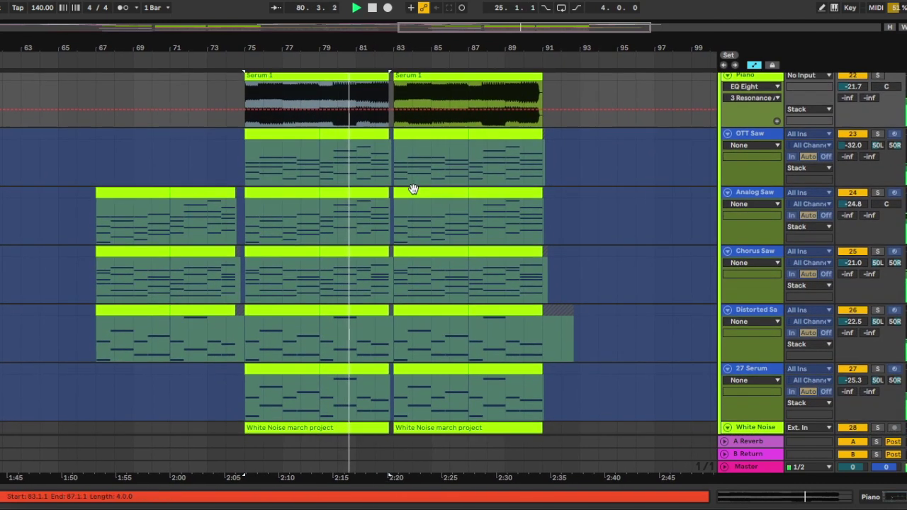
scroll(413, 188, down, 1)
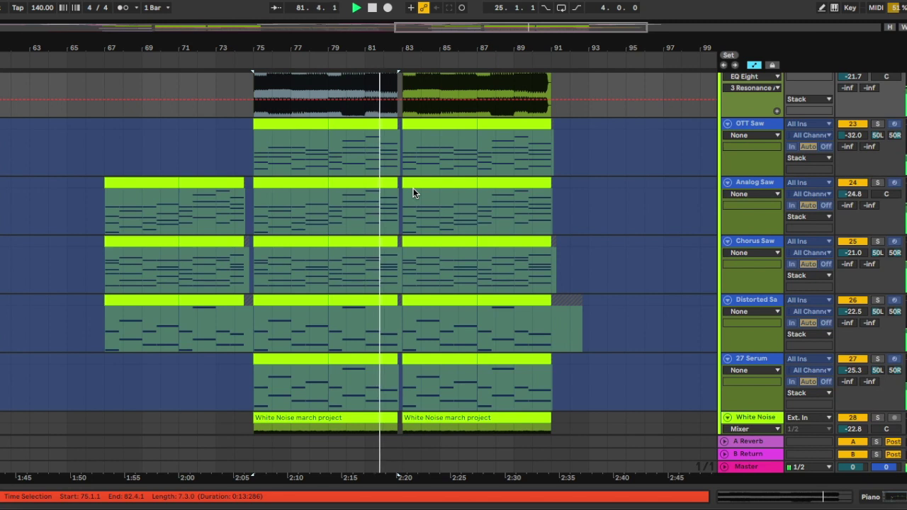
scroll(413, 188, up, 2)
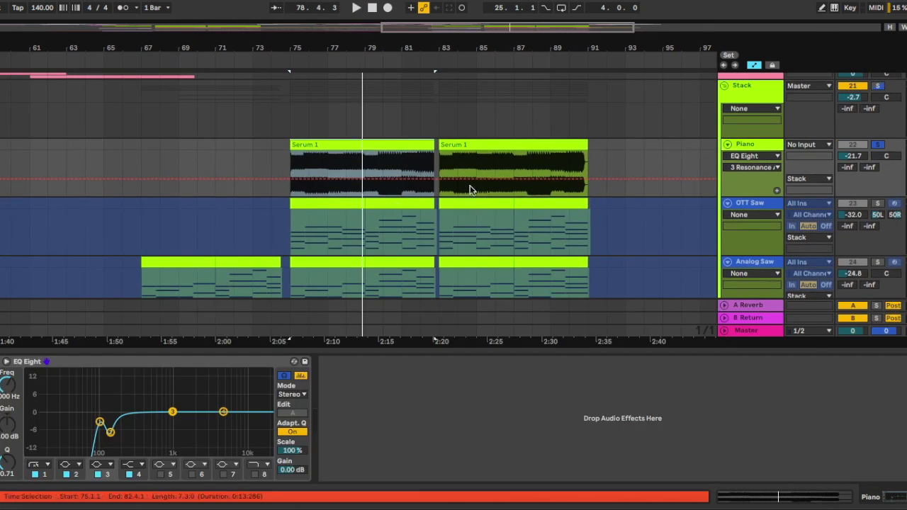
Step: Play the soloed Piano track from bar 75 and examine its EQ Eight curve
scroll(471, 190, right, 1)
scroll(542, 174, down, 3)
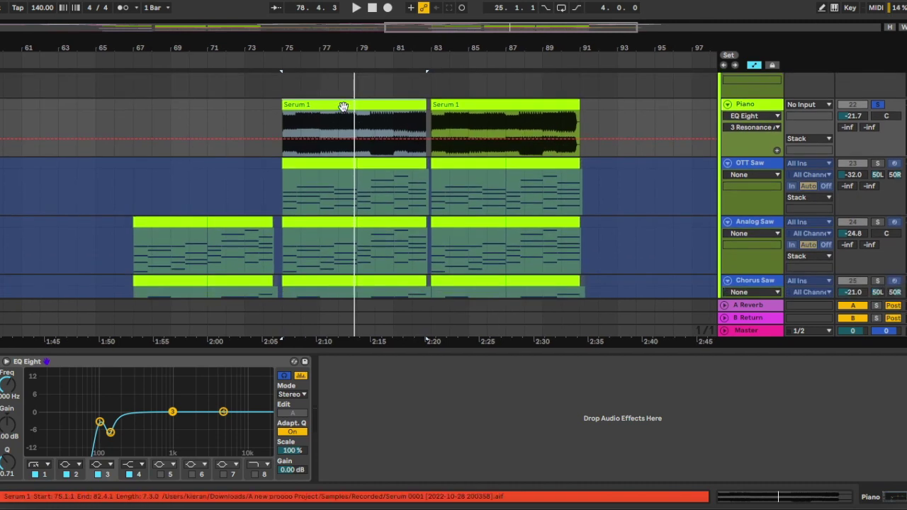
scroll(353, 104, up, 3)
scroll(425, 184, up, 2)
scroll(452, 236, down, 2)
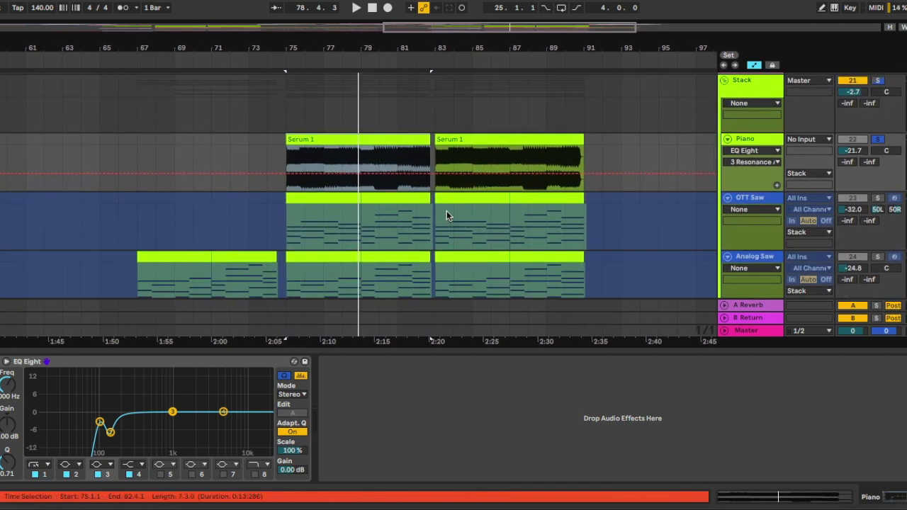
key(space)
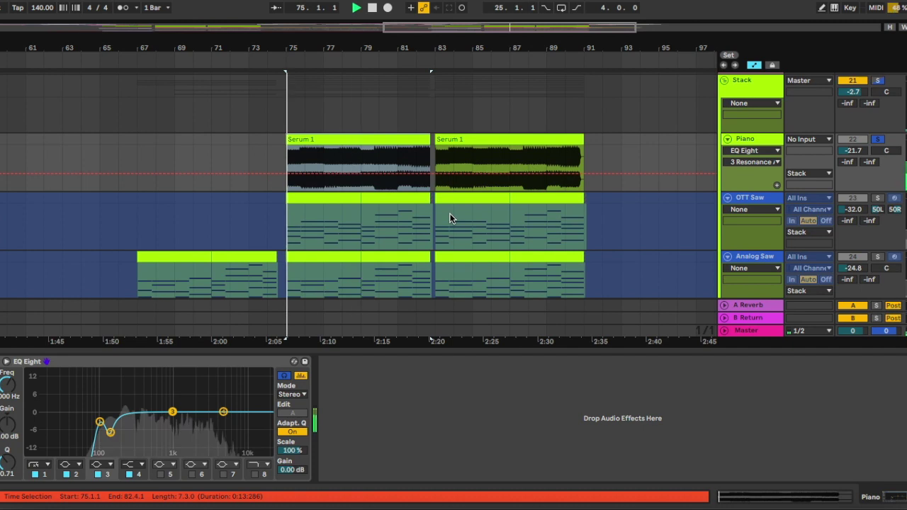
scroll(450, 217, down, 1)
scroll(449, 218, right, 1)
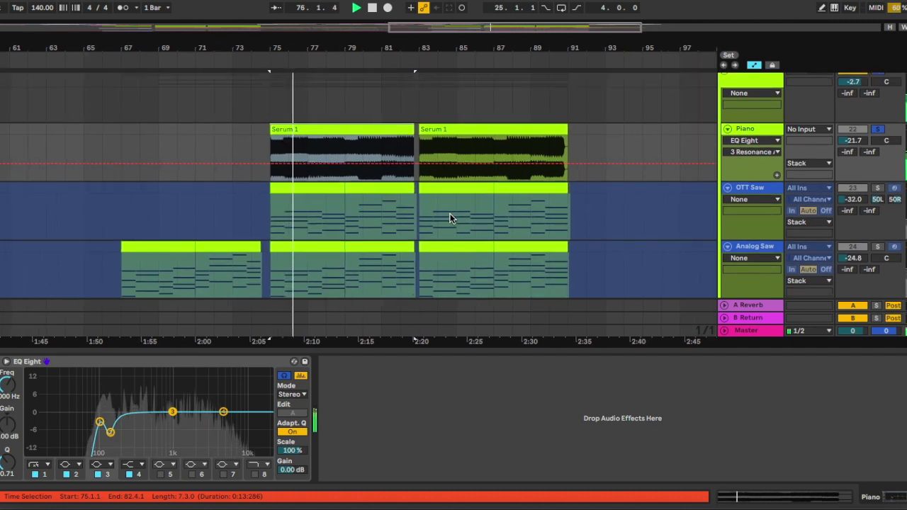
Step: Hide the device chain, listen to the rest of the first Serum 1 clip, and stop playback
key(ctrl+alt+l)
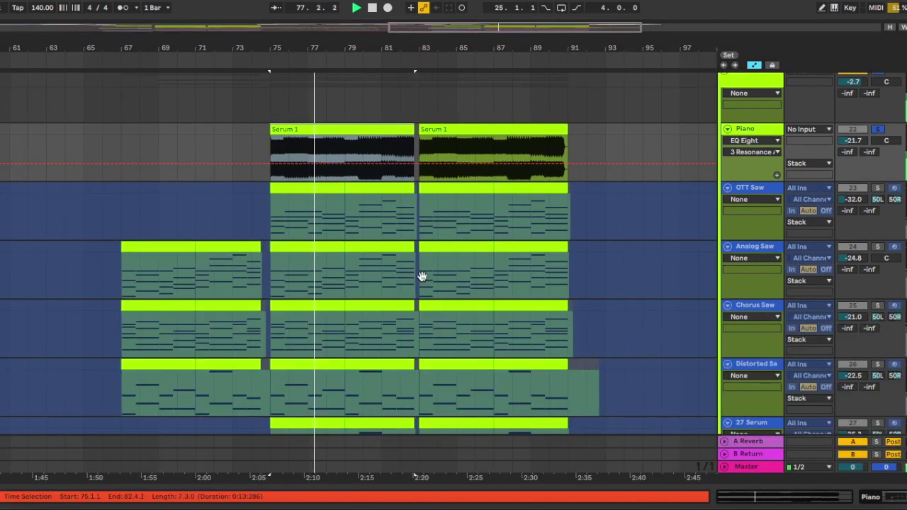
scroll(405, 235, up, 1)
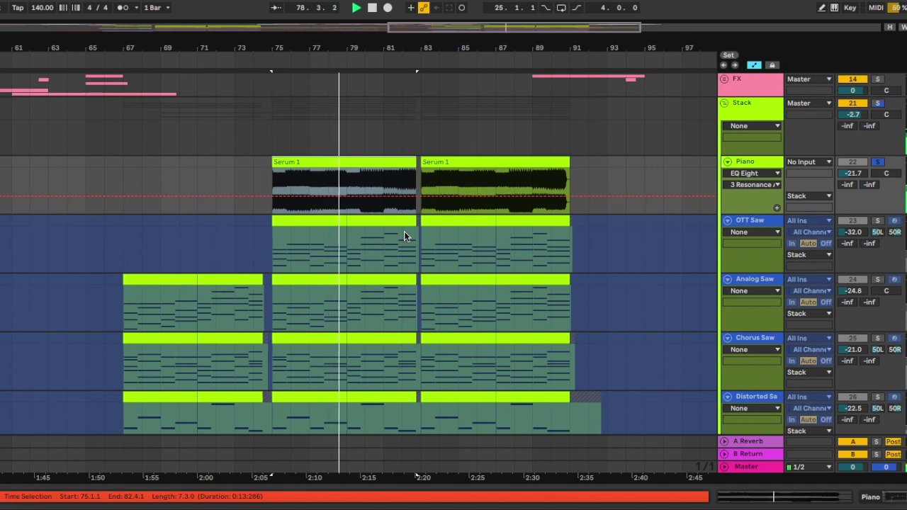
scroll(372, 169, up, 2)
scroll(396, 180, right, 1)
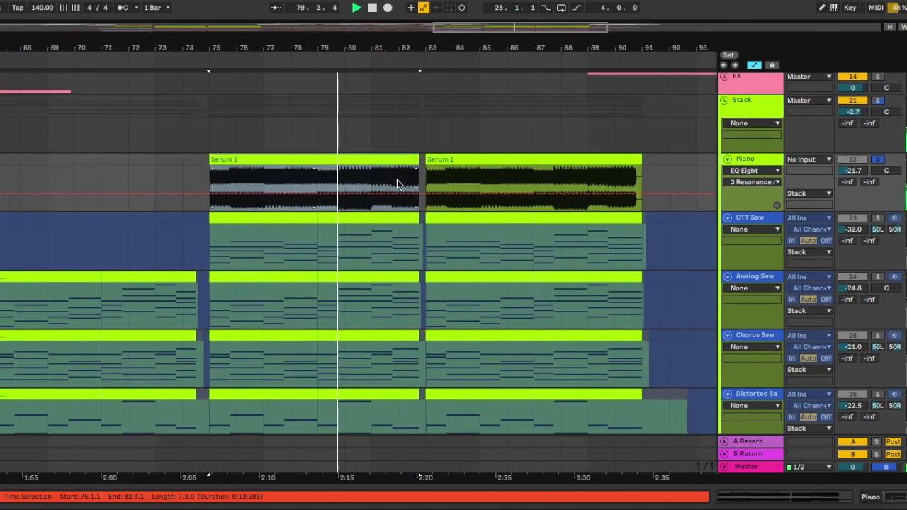
scroll(397, 179, up, 1)
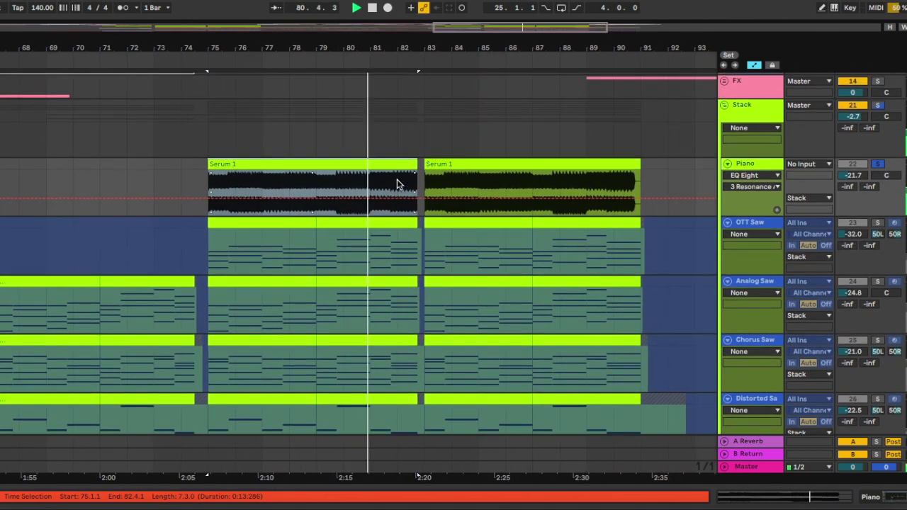
click(321, 165)
key(space)
Step: Show the Piano track's EQ Eight for inspection and collapse the device area again
scroll(312, 162, right, 1)
key(shift+Tab)
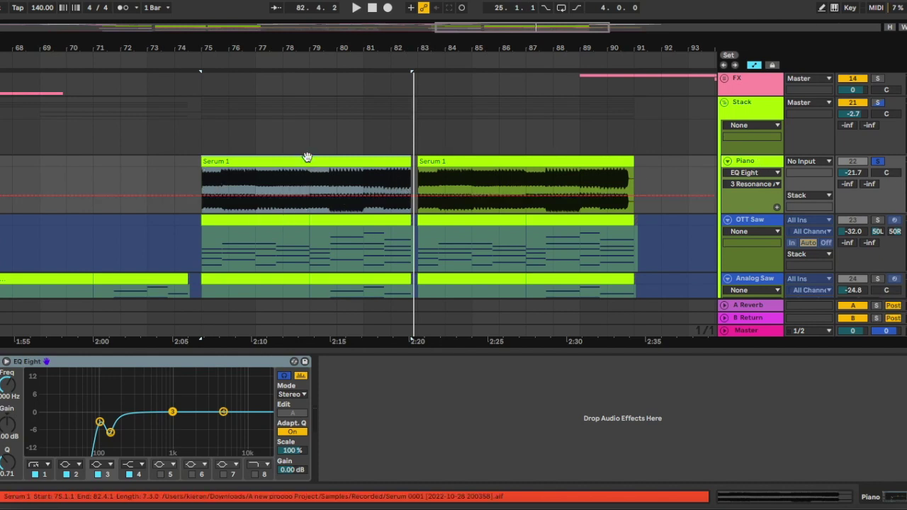
scroll(508, 187, down, 1)
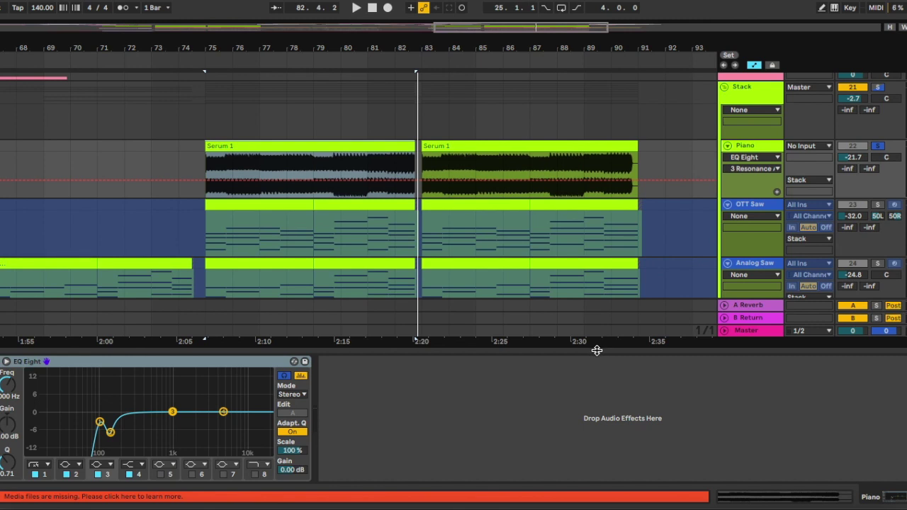
drag(596, 350, 592, 432)
scroll(375, 245, up, 1)
scroll(369, 227, down, 1)
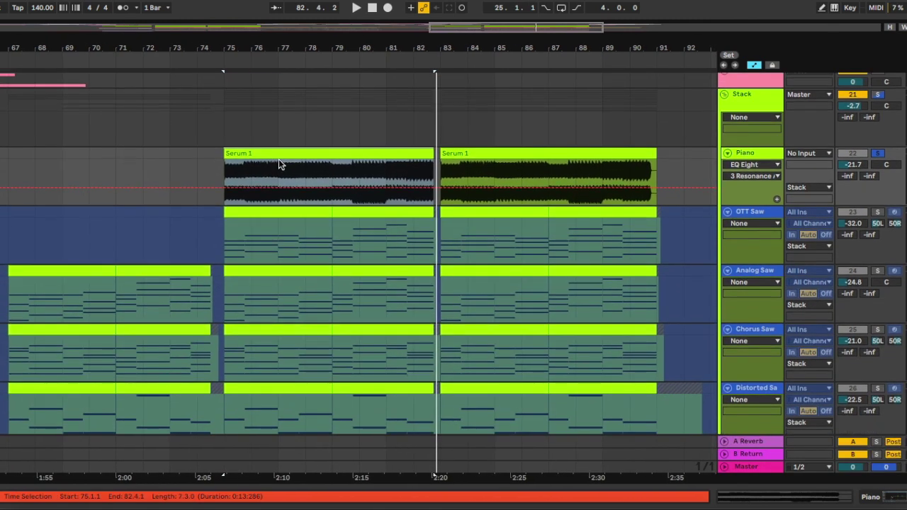
Step: Select the first Serum 1 clip on the Piano track
click(333, 174)
scroll(375, 195, up, 1)
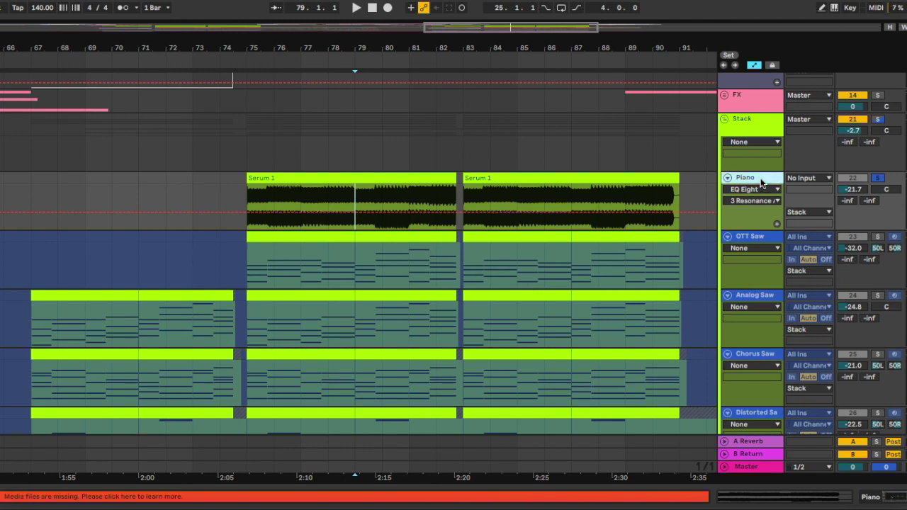
click(366, 178)
scroll(763, 158, down, 1)
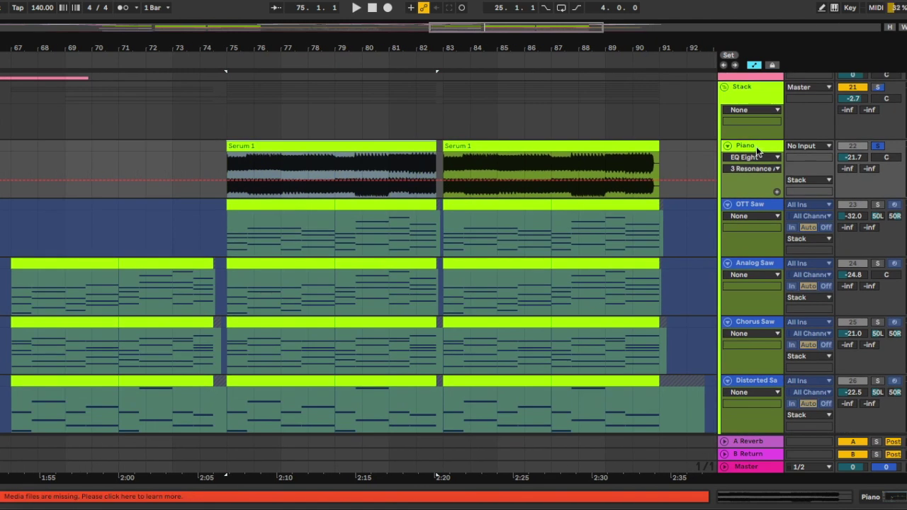
scroll(333, 182, up, 1)
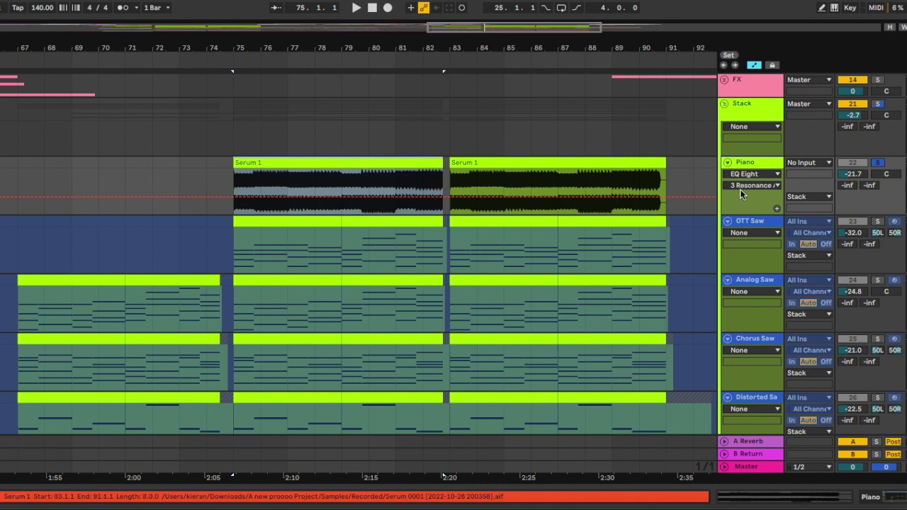
click(557, 187)
click(340, 163)
scroll(461, 186, up, 1)
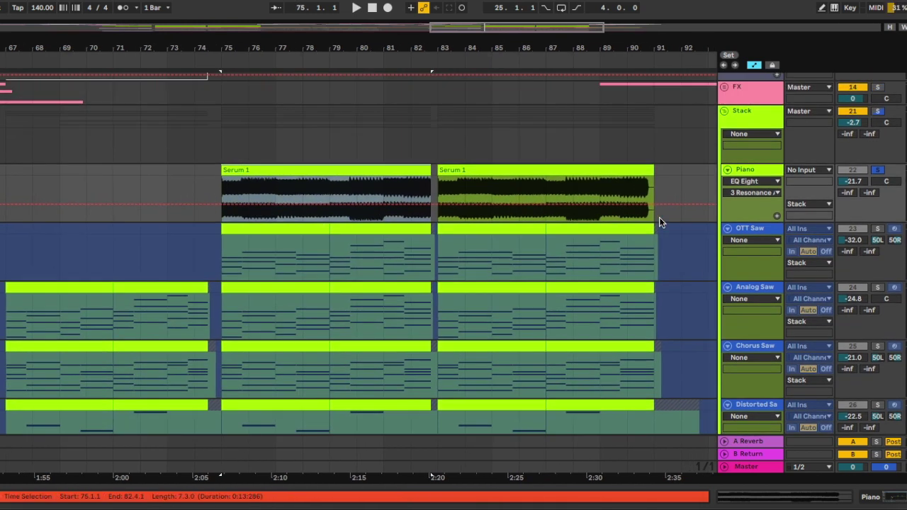
Step: Open the Piano track's device chain to check EQ Eight band 2, and close it again
scroll(602, 237, down, 2)
scroll(541, 189, up, 2)
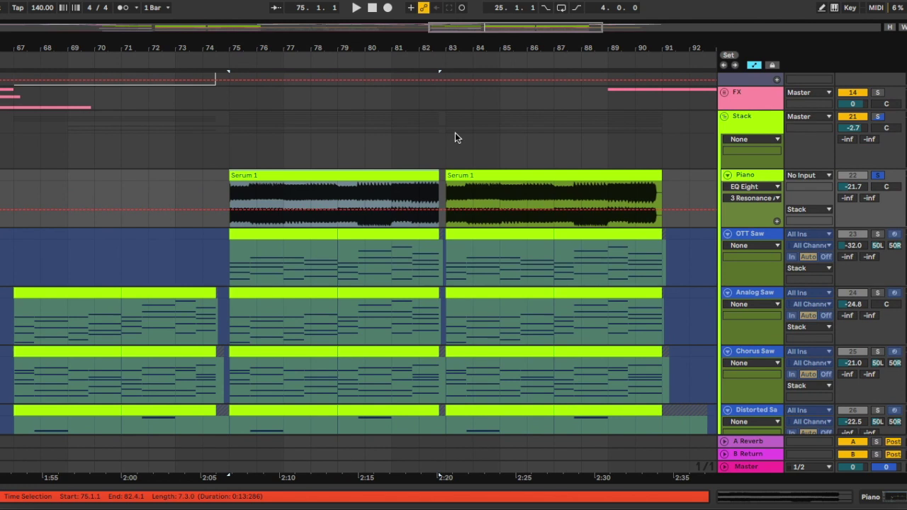
double_click(757, 175)
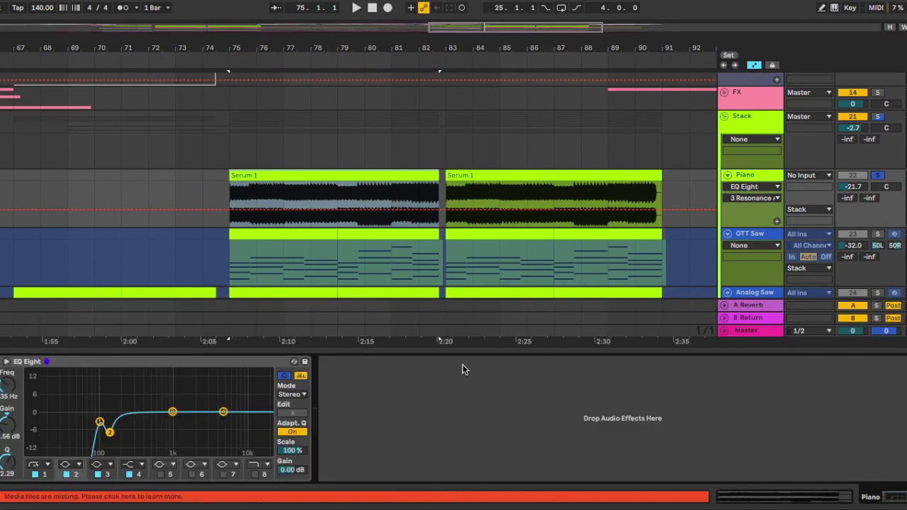
key(ctrl+alt+l)
Step: Solo the OTT Saw track in place of Piano and play it from bar 75
scroll(458, 227, down, 2)
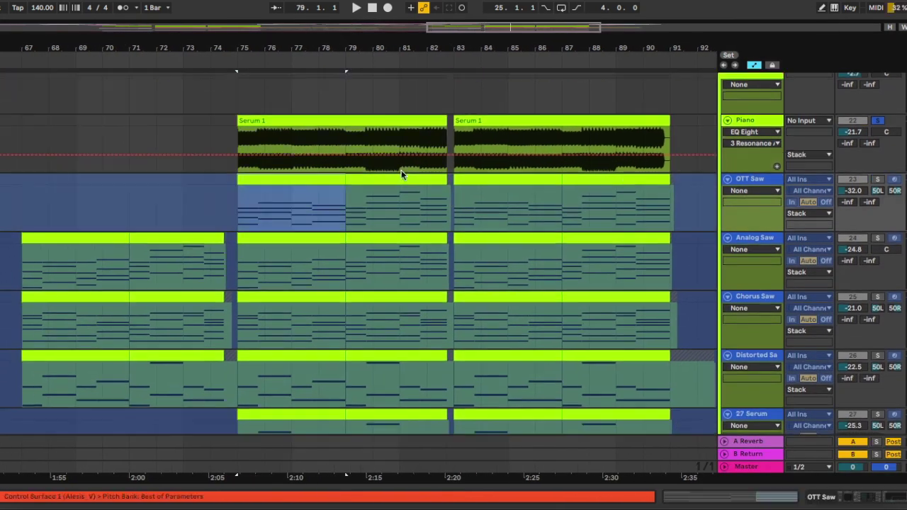
scroll(402, 175, up, 1)
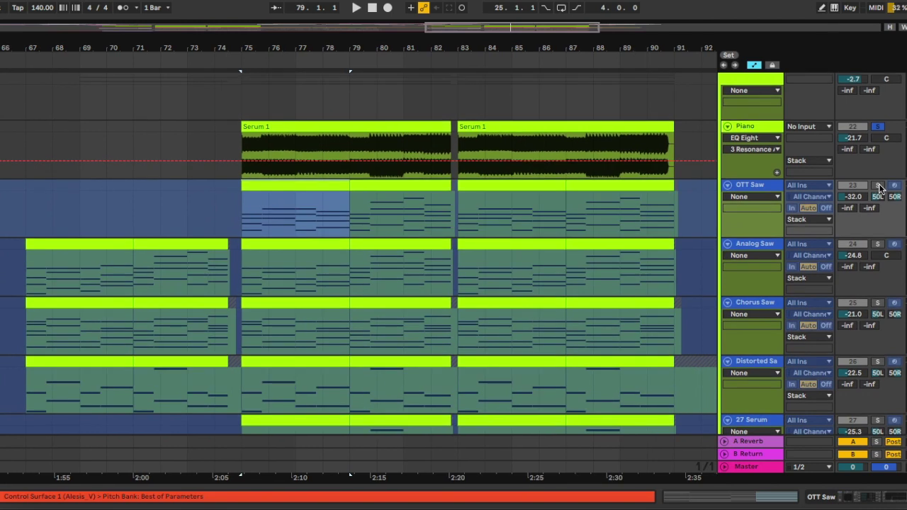
scroll(553, 228, right, 2)
scroll(550, 226, down, 1)
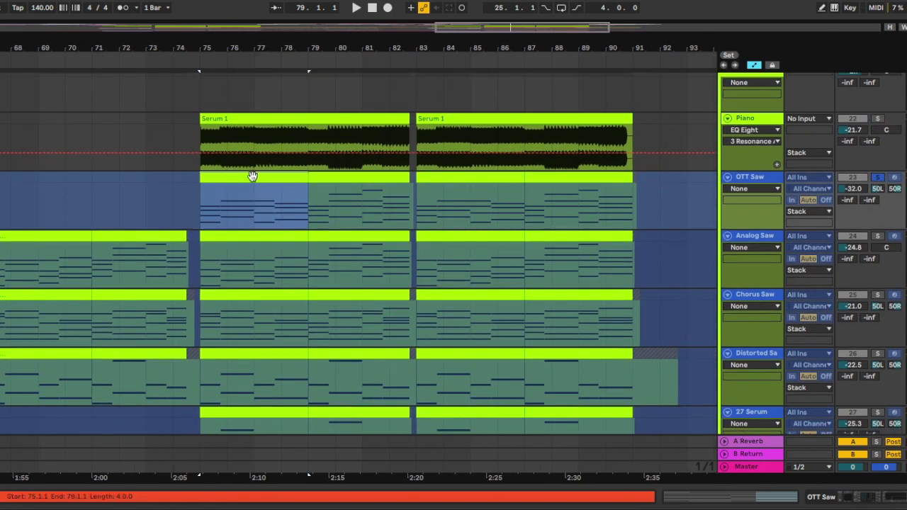
scroll(302, 238, left, 3)
key(space)
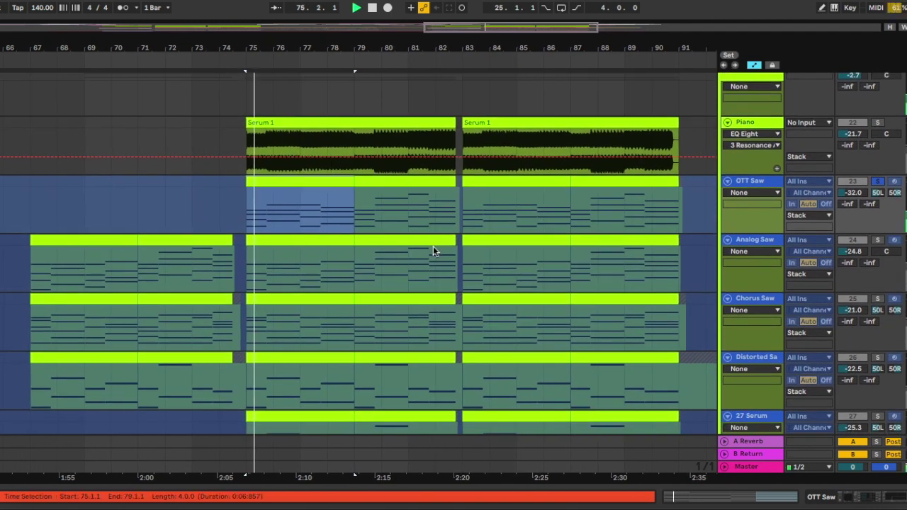
Step: Stop playback and open the OTT Saw track's device chain with Serum, OTT and EQ Eight
scroll(432, 246, right, 2)
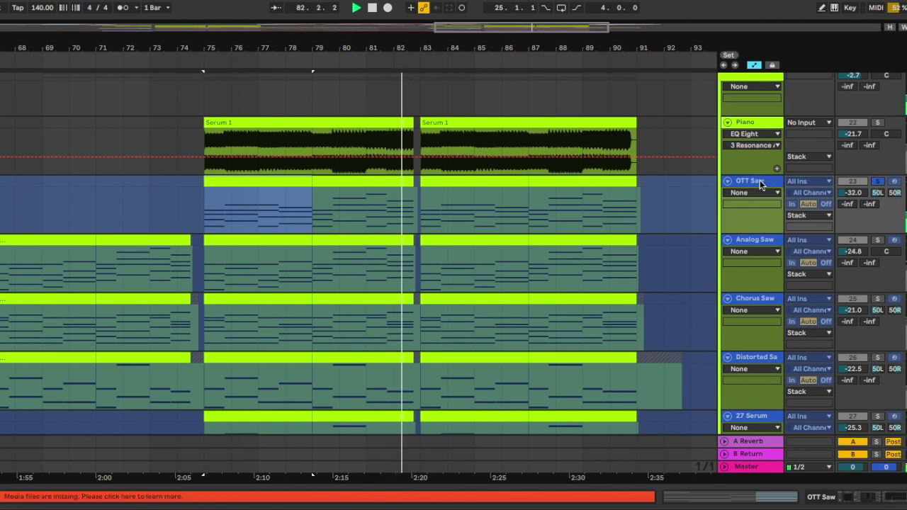
scroll(369, 248, down, 5)
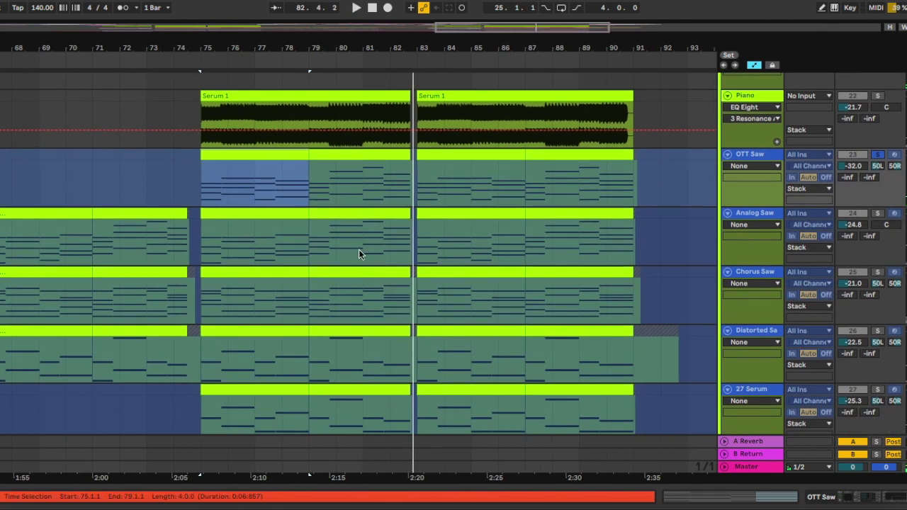
scroll(338, 345, up, 5)
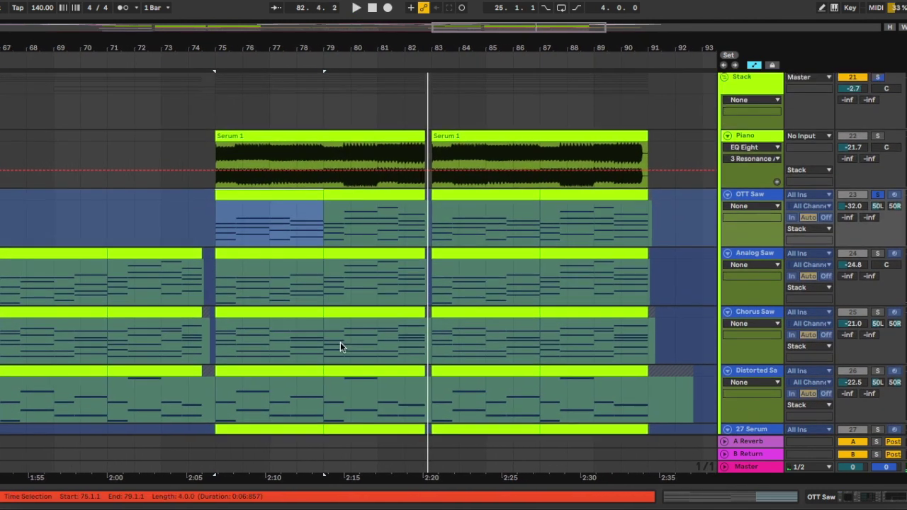
double_click(752, 191)
scroll(532, 246, down, 1)
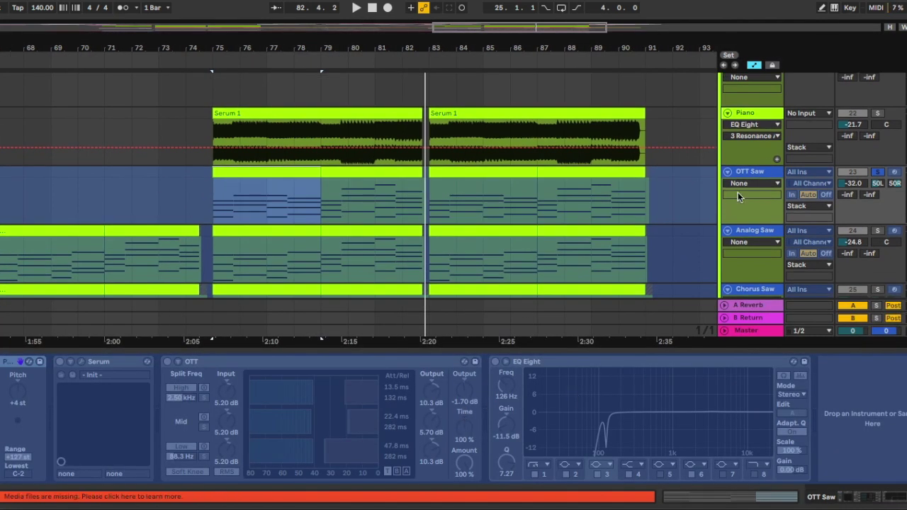
Step: Unfreeze the OTT Saw track
right_click(756, 174)
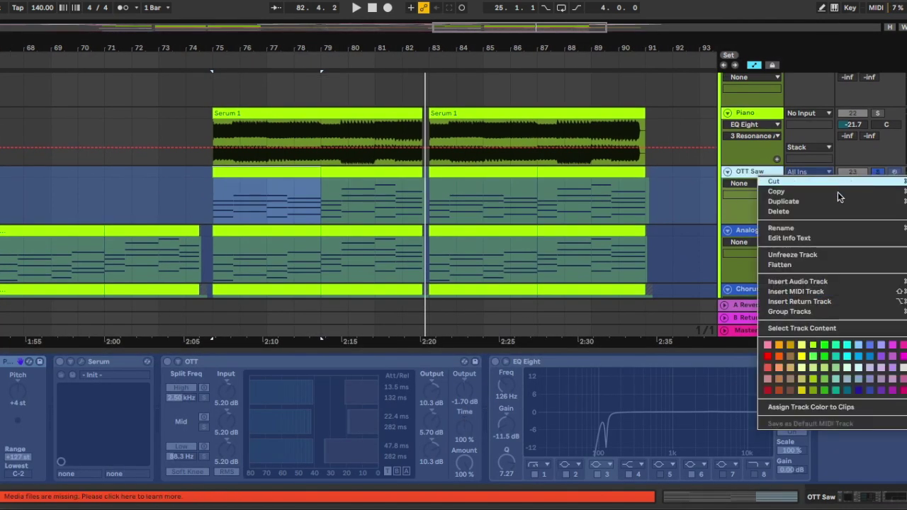
click(838, 254)
scroll(530, 223, left, 5)
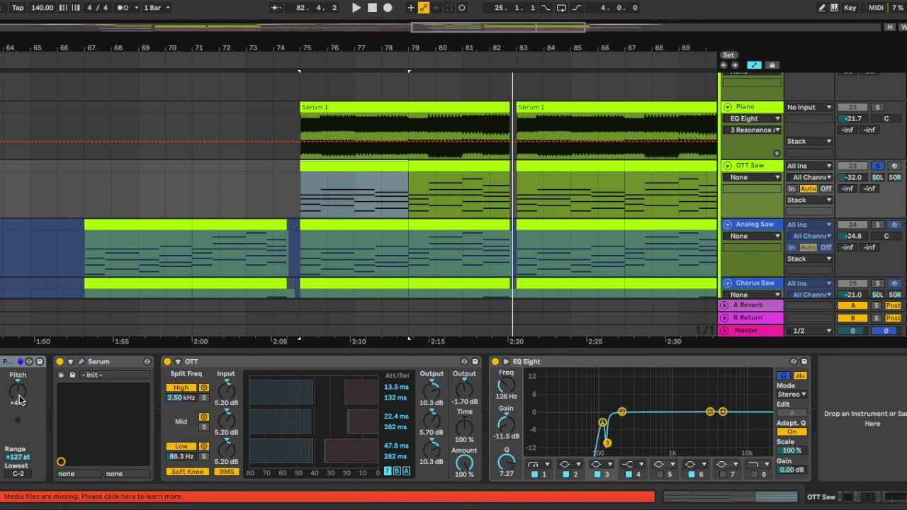
scroll(498, 187, down, 3)
scroll(566, 191, up, 3)
scroll(449, 168, up, 2)
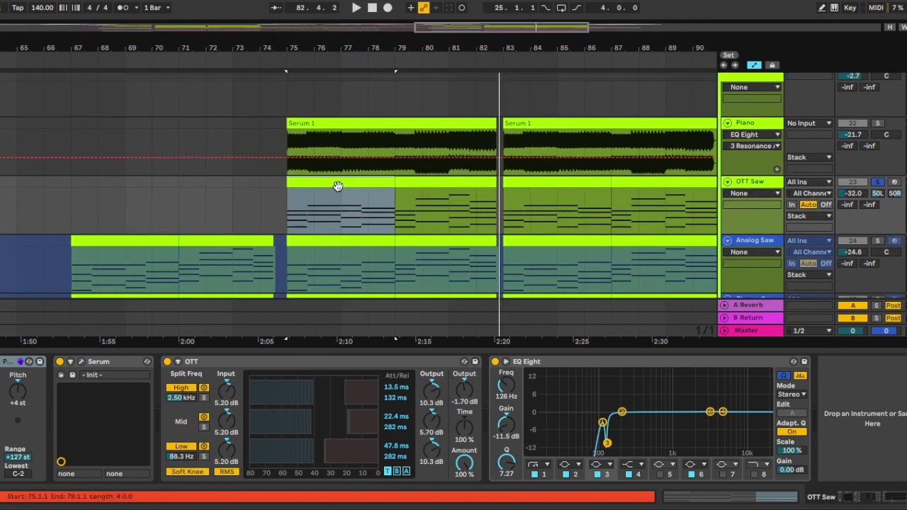
scroll(342, 191, down, 2)
scroll(424, 193, up, 1)
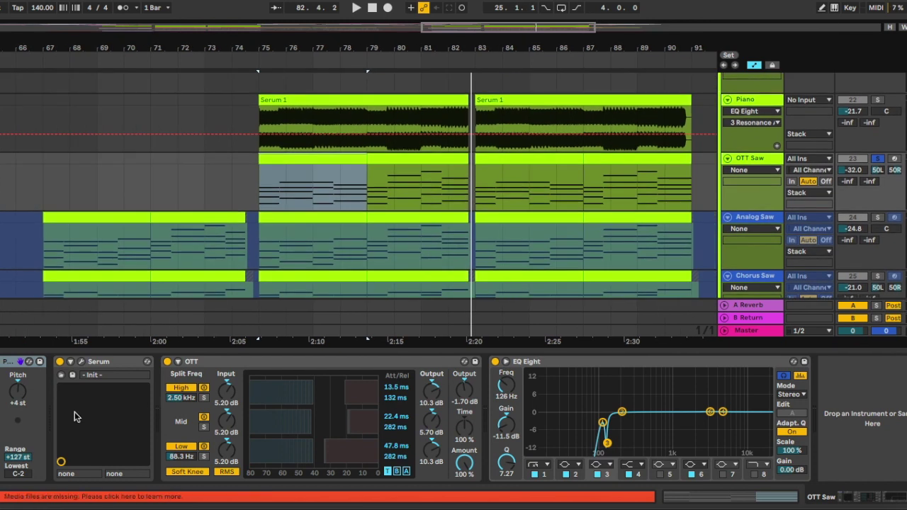
Step: Open the Serum plugin on OTT Saw and review its FX page and oscillator page
click(81, 362)
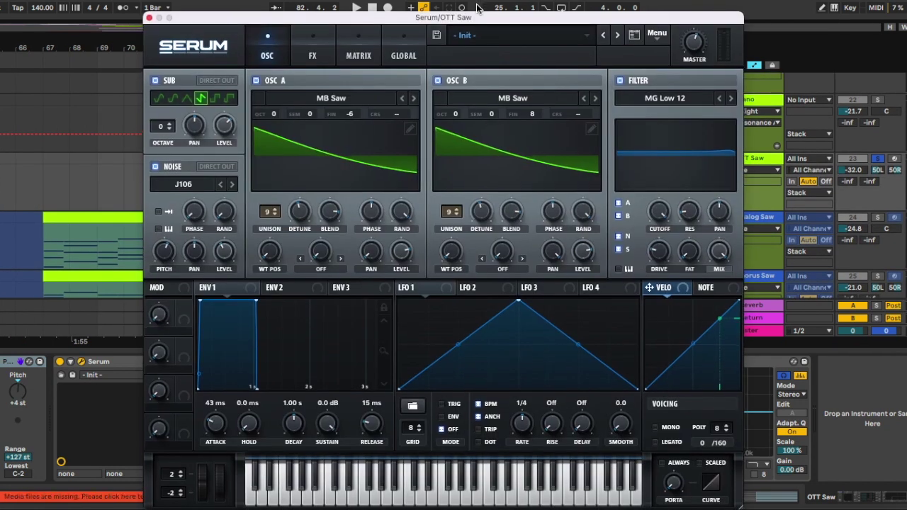
click(312, 47)
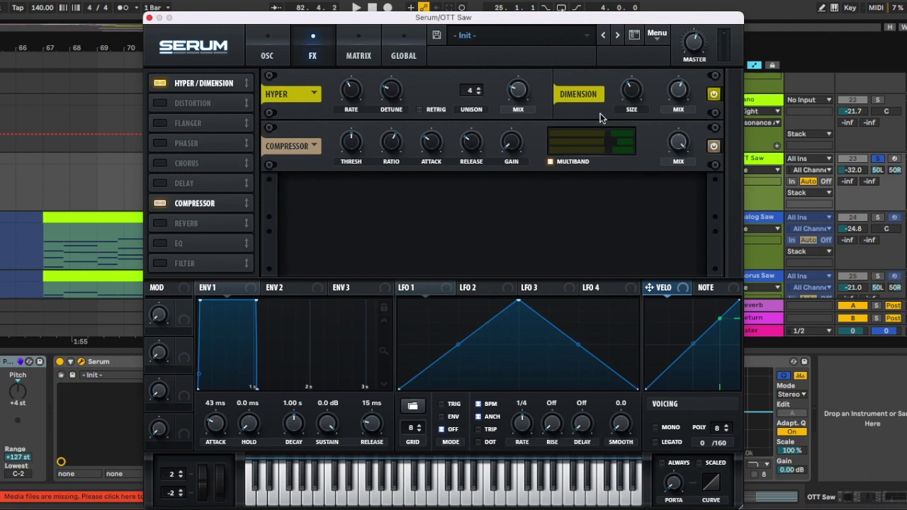
click(271, 57)
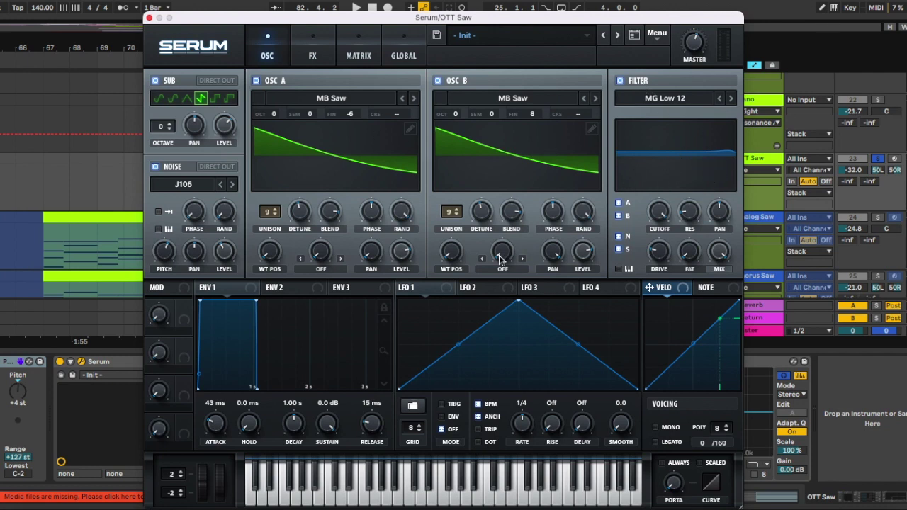
drag(527, 23, 528, 23)
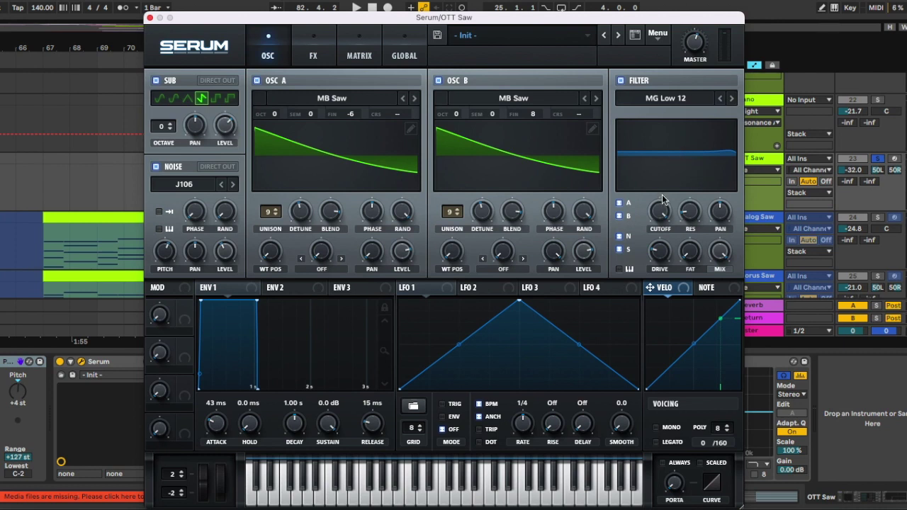
click(331, 55)
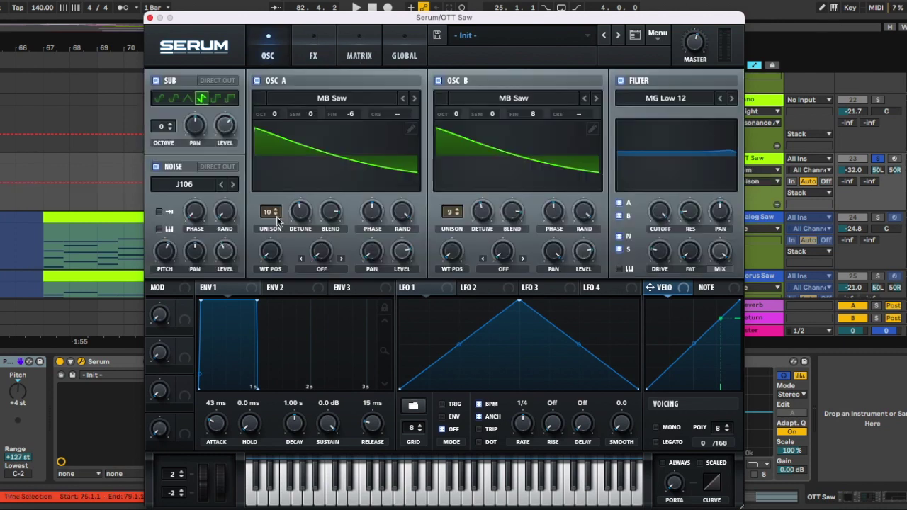
Step: Inspect OSC A's unison and detune and Serum's global unison settings, and close the plugin
drag(270, 215, 271, 222)
click(303, 215)
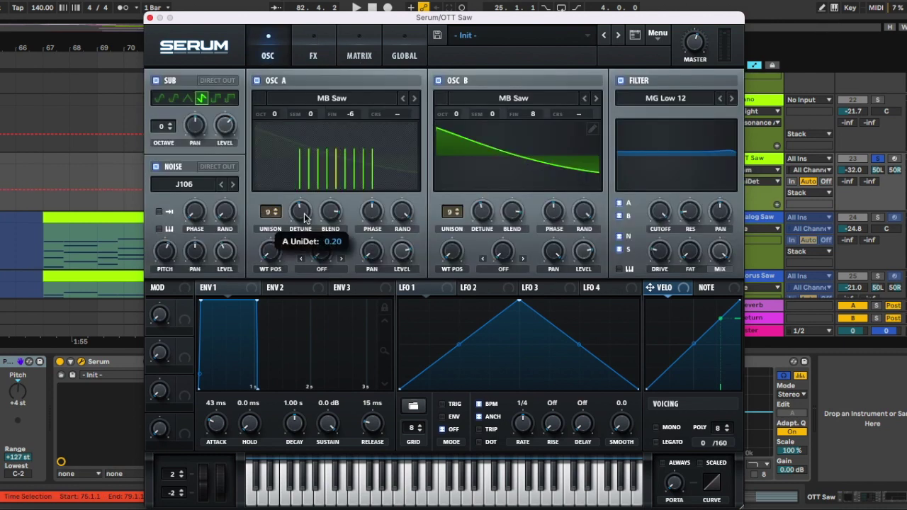
click(404, 56)
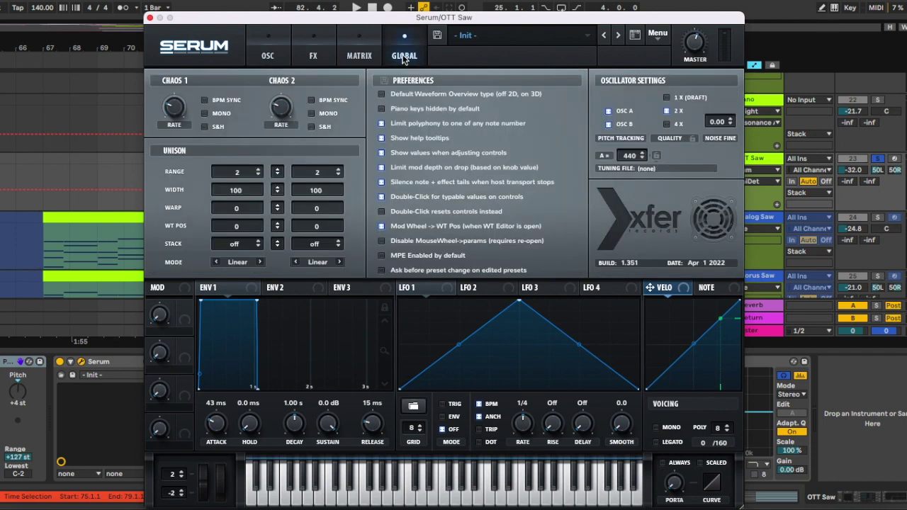
click(268, 49)
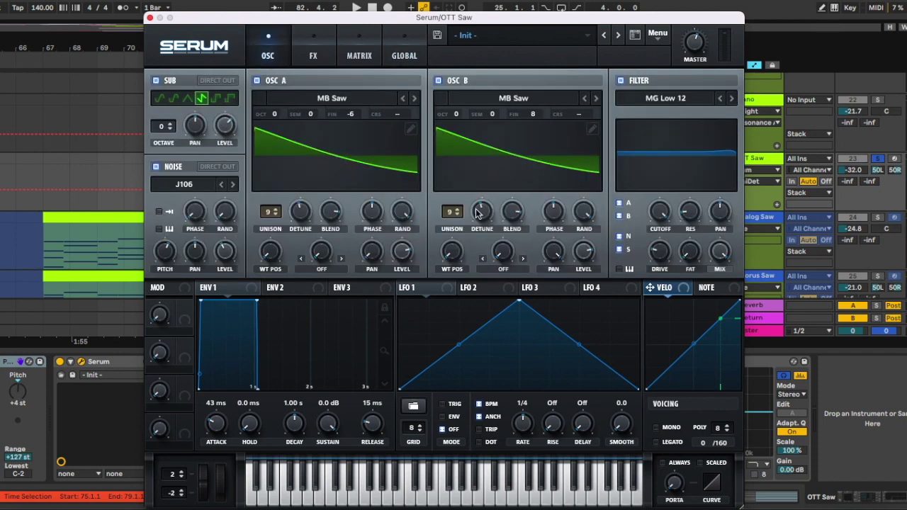
click(150, 17)
Step: Hide the device chain and select bars 75 to 79 of the Analog Saw clip
scroll(510, 146, right, 3)
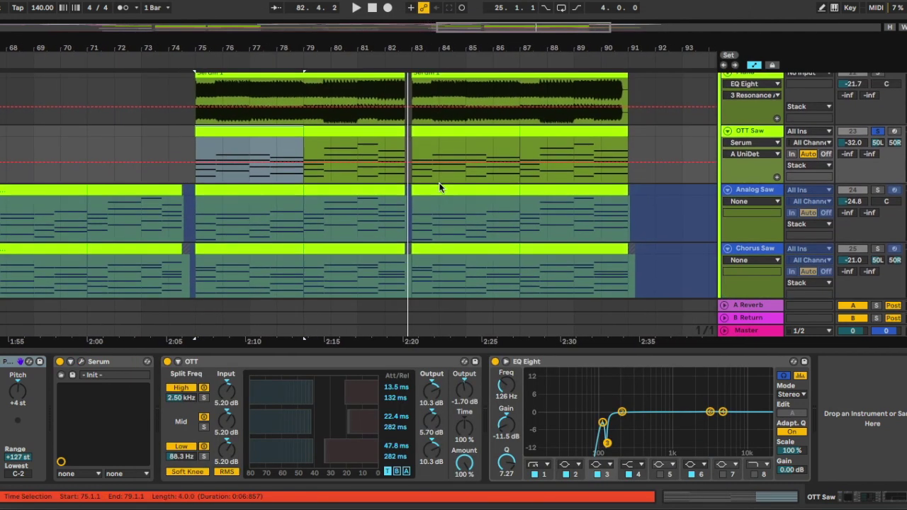
scroll(439, 184, right, 1)
click(524, 350)
scroll(439, 287, up, 1)
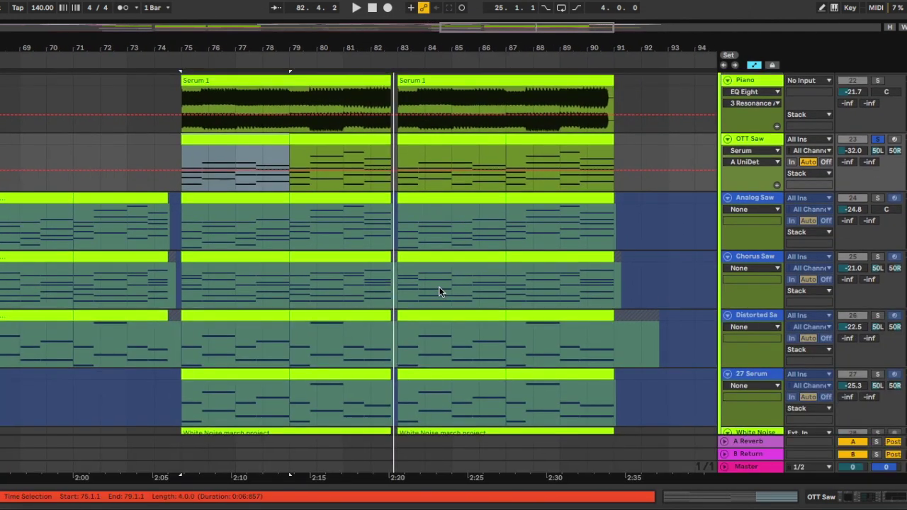
scroll(438, 286, up, 2)
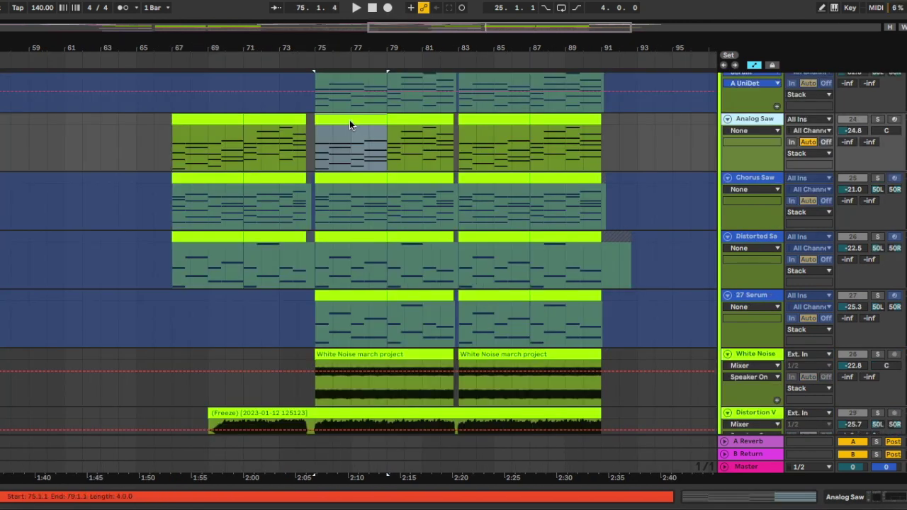
scroll(349, 121, up, 4)
scroll(349, 124, up, 1)
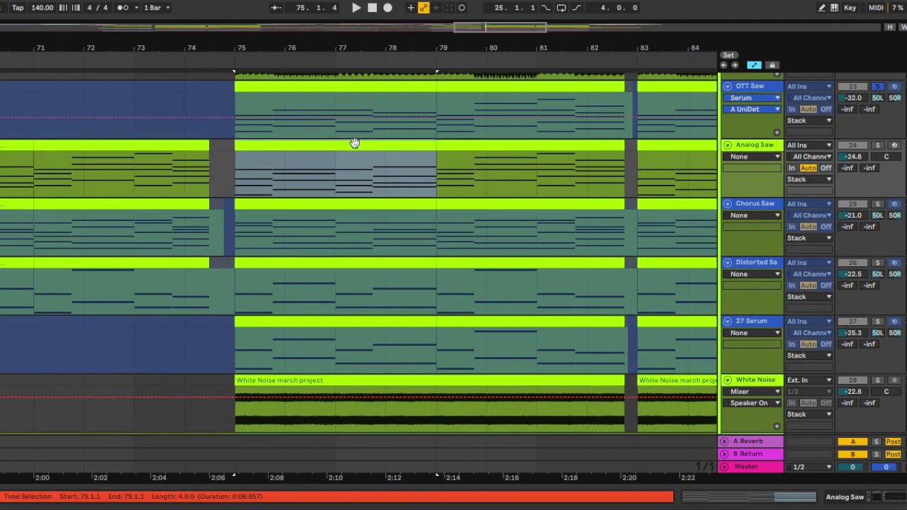
scroll(394, 163, down, 4)
scroll(371, 137, right, 2)
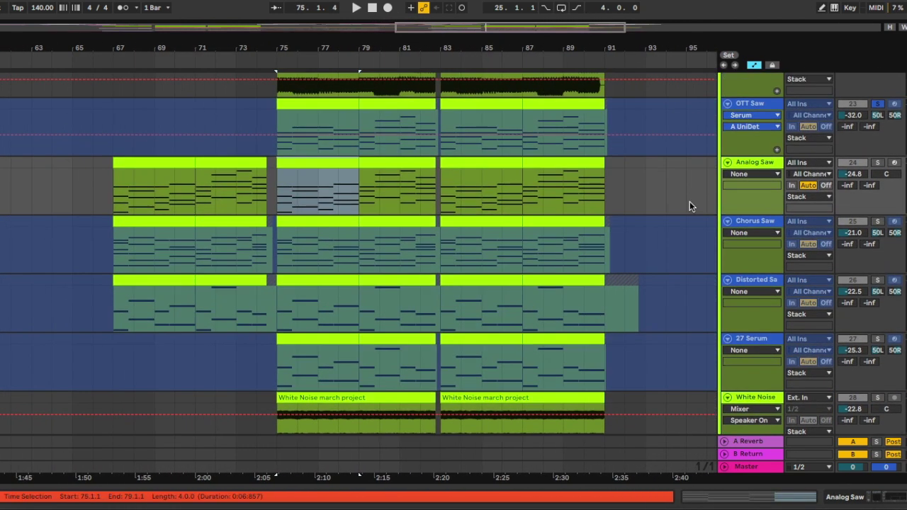
Step: Solo Analog Saw in place of OTT Saw, play it from bar 75 and open its device chain
click(878, 164)
key(space)
scroll(376, 202, up, 2)
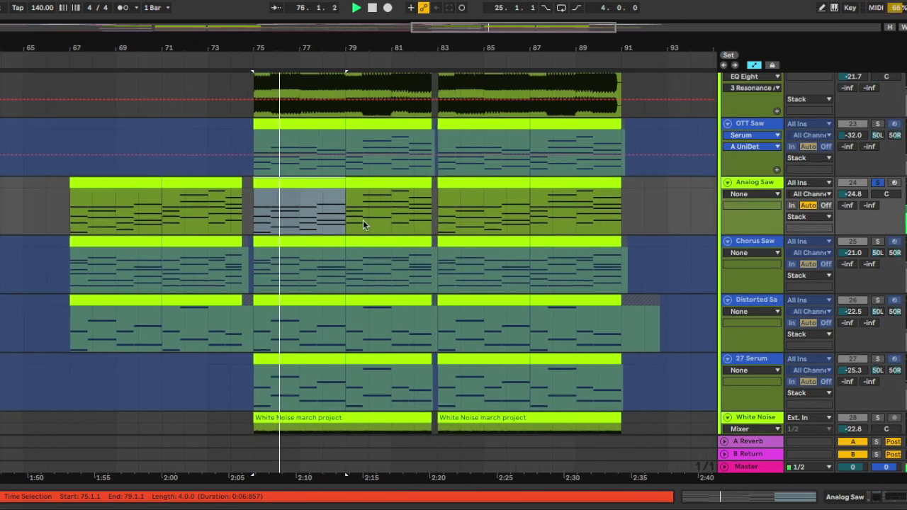
scroll(381, 221, right, 2)
scroll(380, 220, down, 1)
double_click(742, 181)
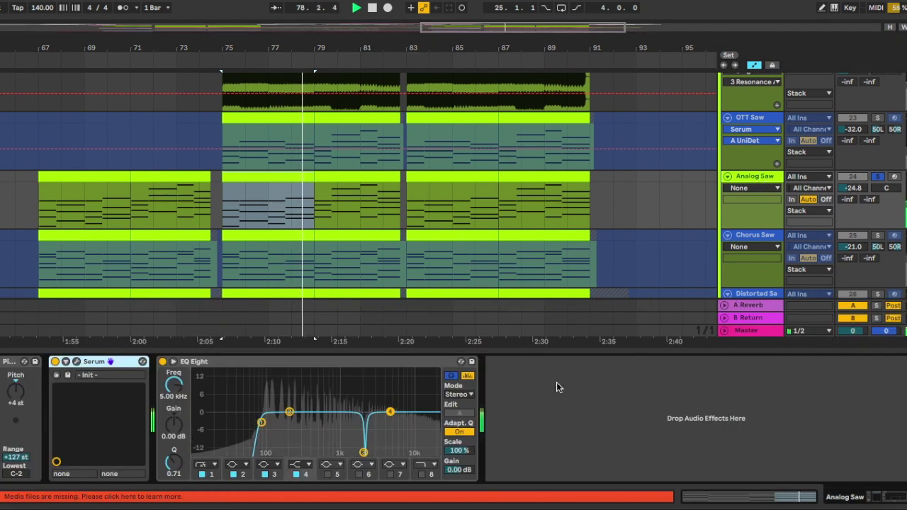
Step: Listen to the soloed Analog Saw layer and stop playback at bar 82
scroll(545, 234, up, 2)
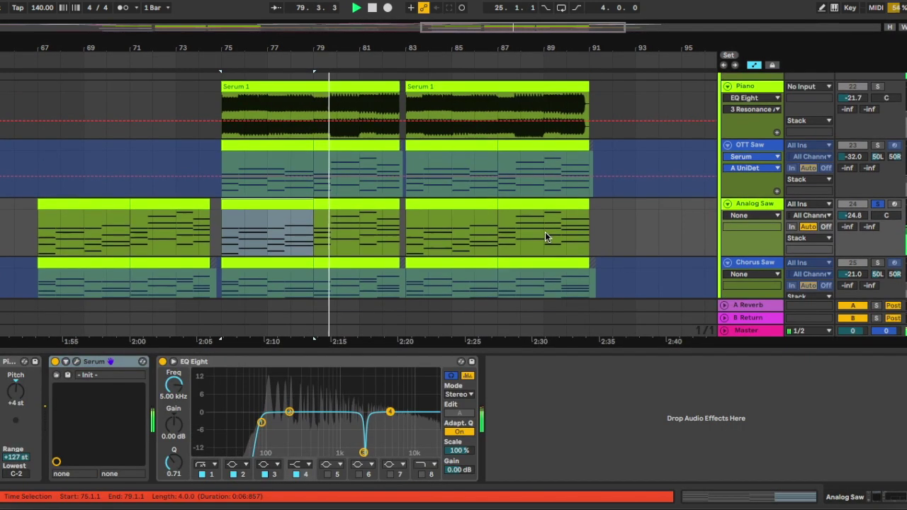
scroll(545, 234, down, 2)
scroll(545, 234, left, 1)
scroll(545, 234, down, 1)
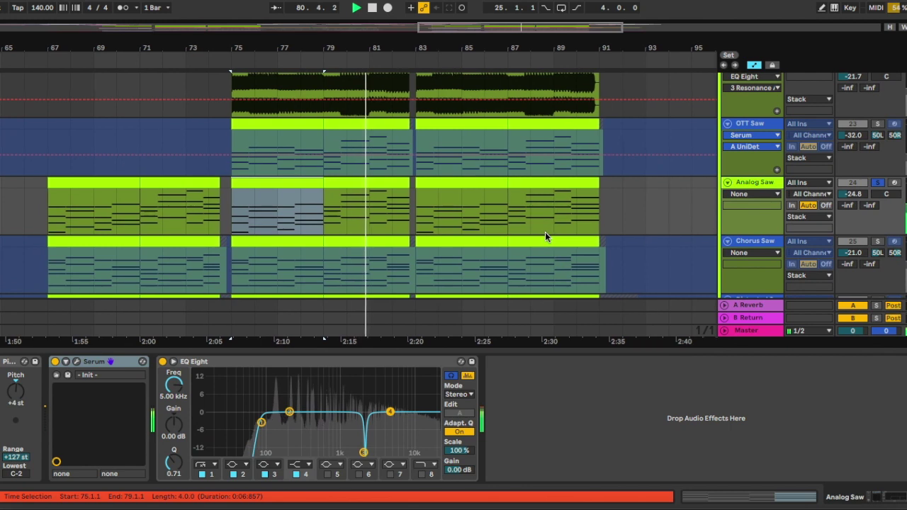
scroll(545, 234, down, 1)
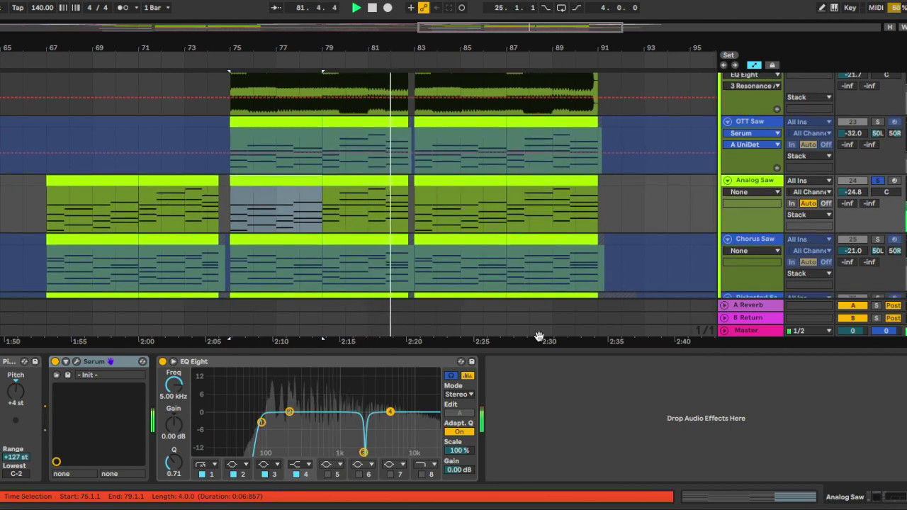
key(space)
scroll(393, 168, down, 1)
scroll(384, 270, down, 1)
scroll(384, 270, up, 1)
scroll(384, 270, left, 1)
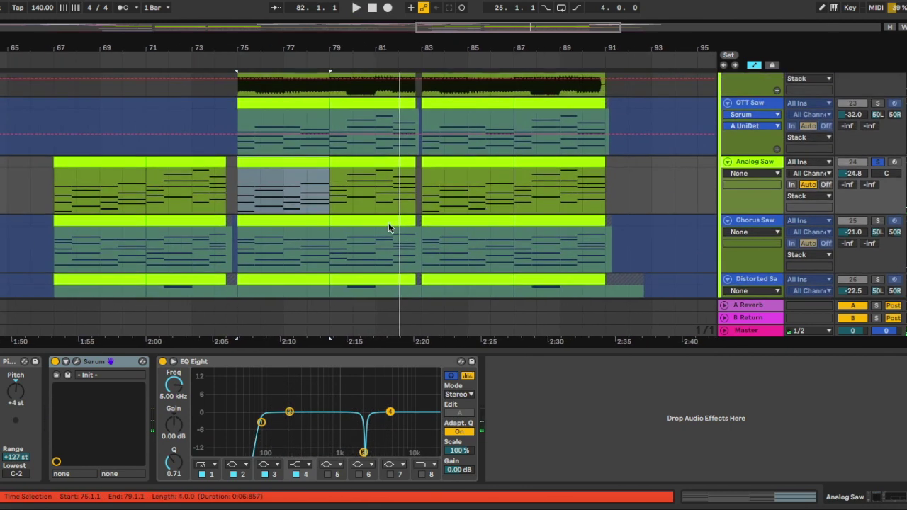
scroll(315, 164, up, 1)
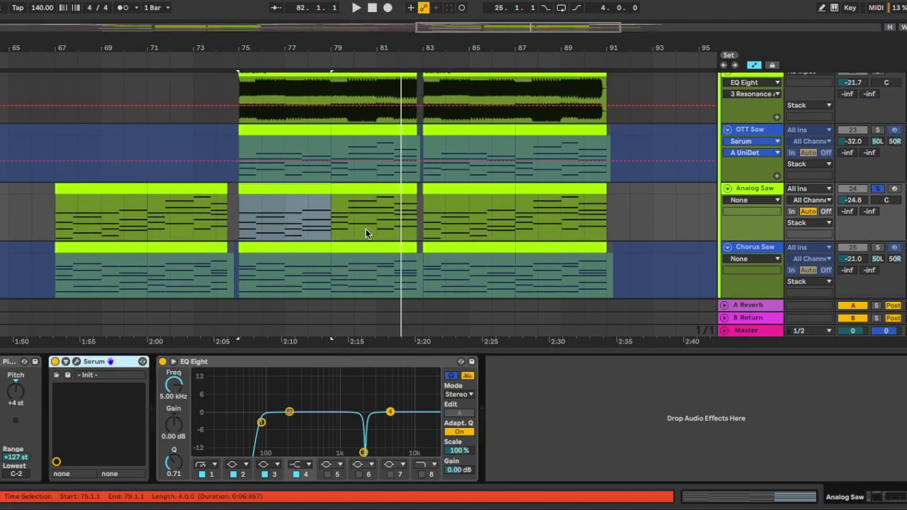
scroll(365, 215, down, 2)
scroll(365, 189, up, 2)
scroll(364, 189, left, 1)
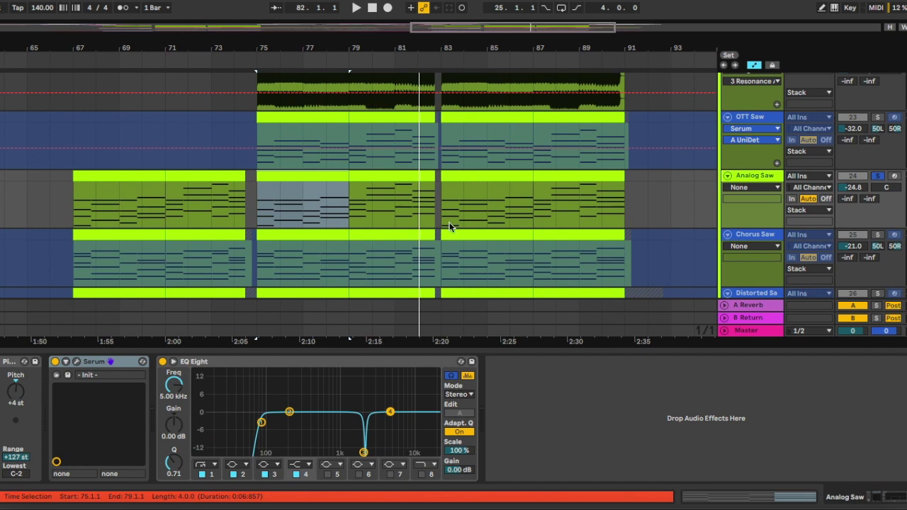
scroll(496, 206, down, 1)
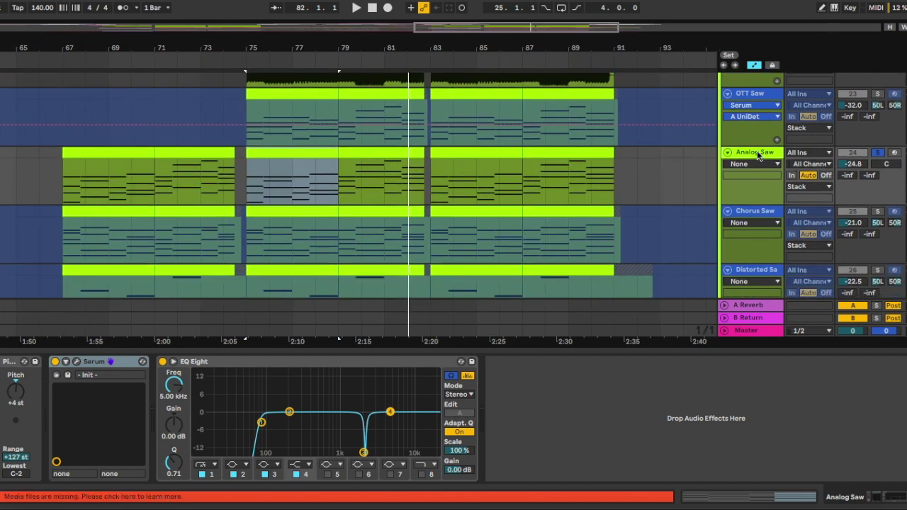
scroll(540, 192, up, 2)
scroll(540, 192, left, 1)
scroll(590, 192, down, 2)
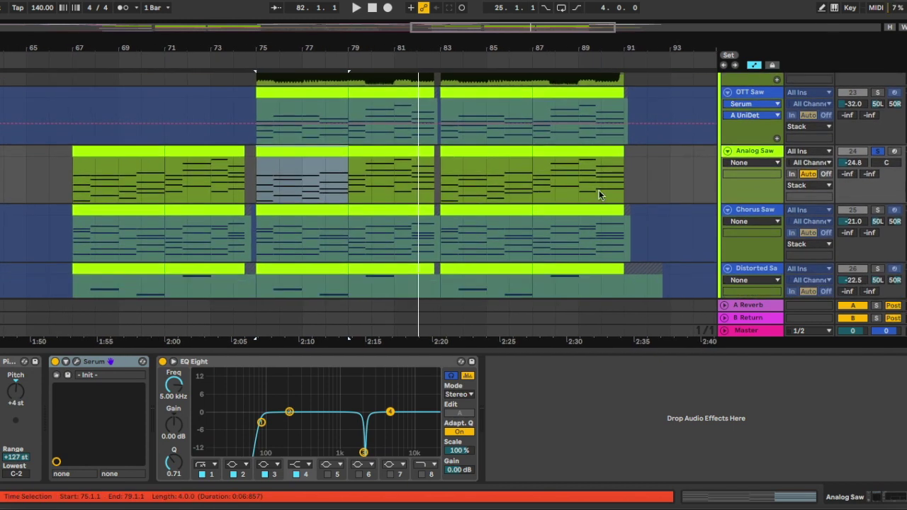
scroll(543, 192, up, 2)
scroll(581, 185, down, 1)
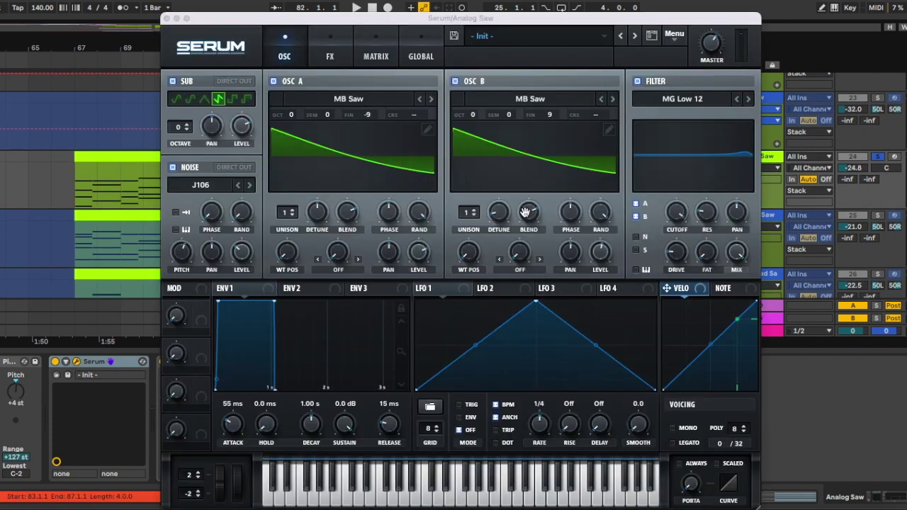
Step: Open the Serum plugin on Analog Saw and review its global unison settings, oscillators and FX page
click(78, 362)
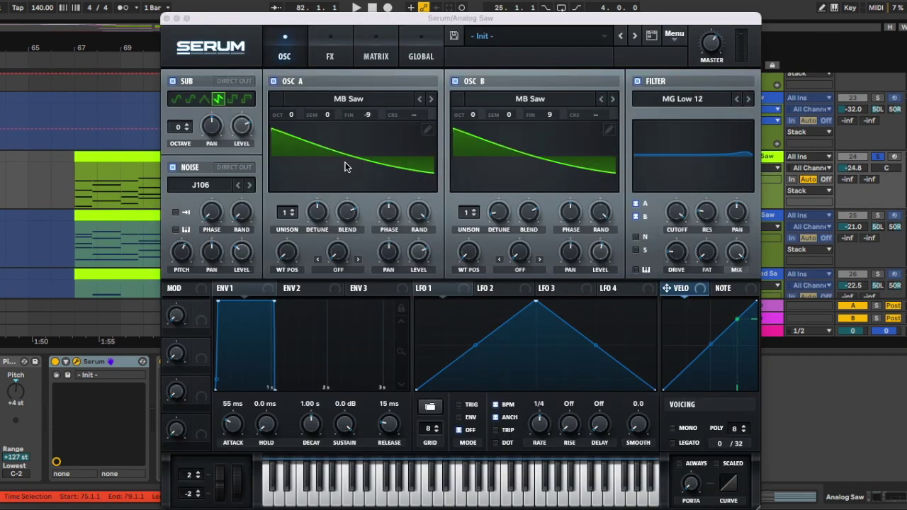
click(423, 53)
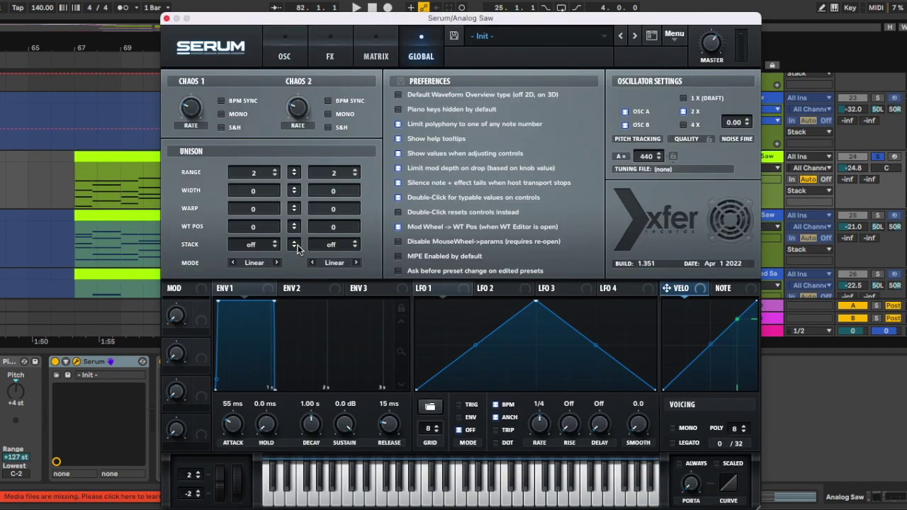
click(286, 54)
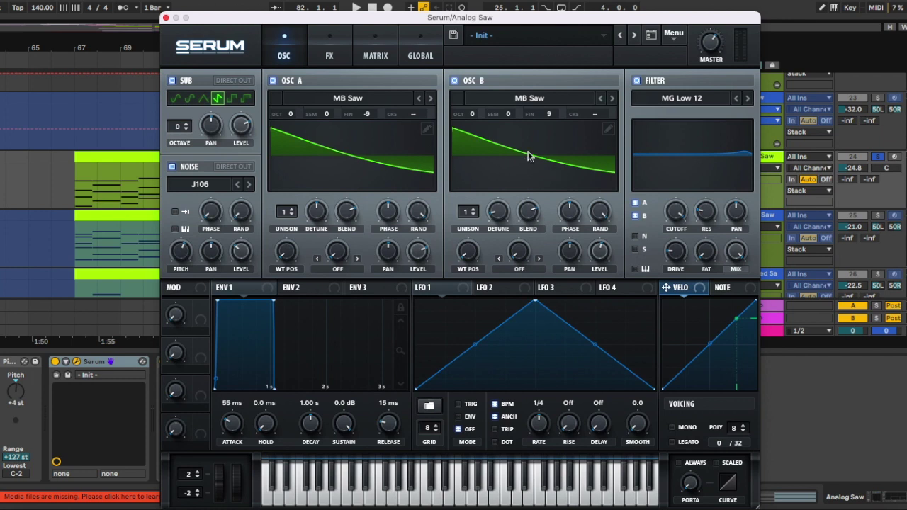
click(326, 51)
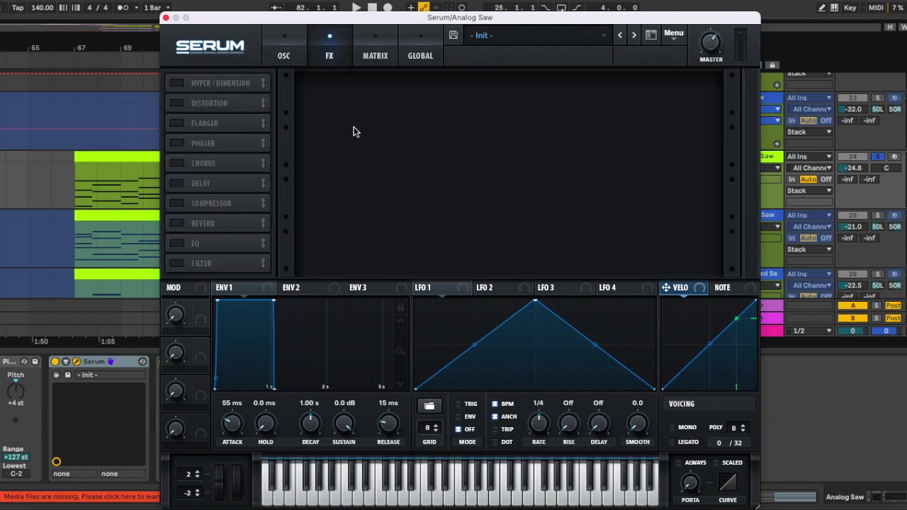
click(299, 57)
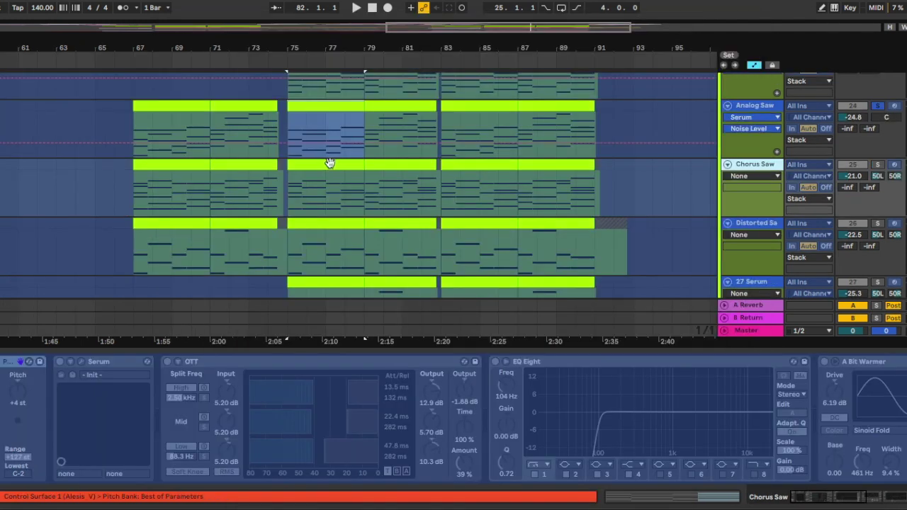
Step: Select bars 75 to 79 of the Chorus Saw clip, solo Chorus Saw in place of Analog Saw and start playback
key(Down)
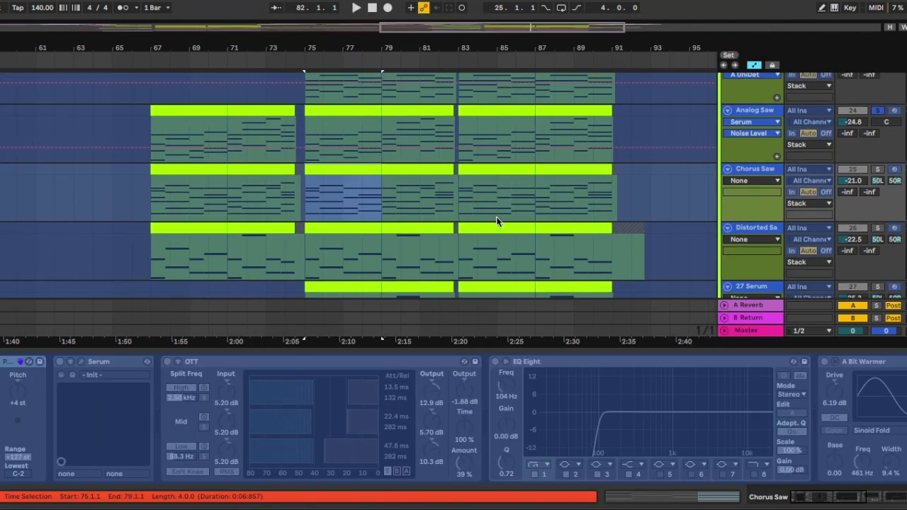
scroll(496, 221, down, 2)
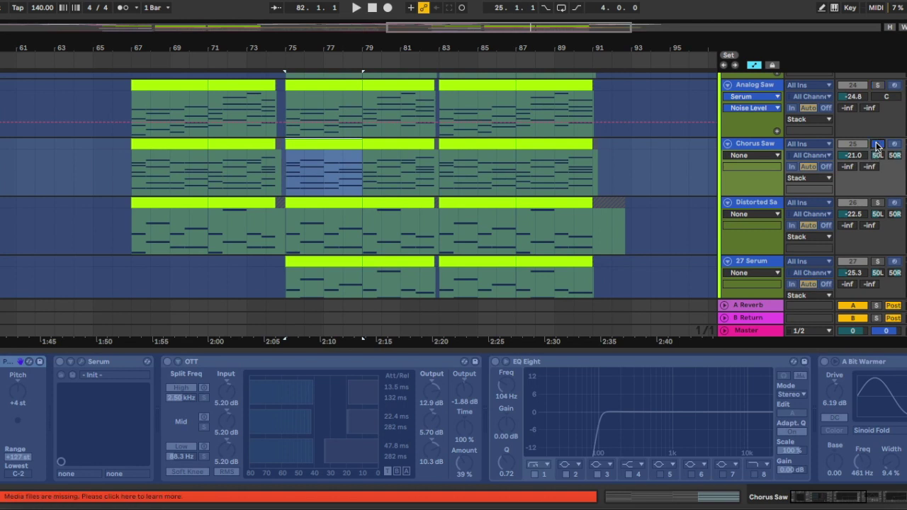
scroll(617, 158, left, 2)
scroll(396, 149, left, 2)
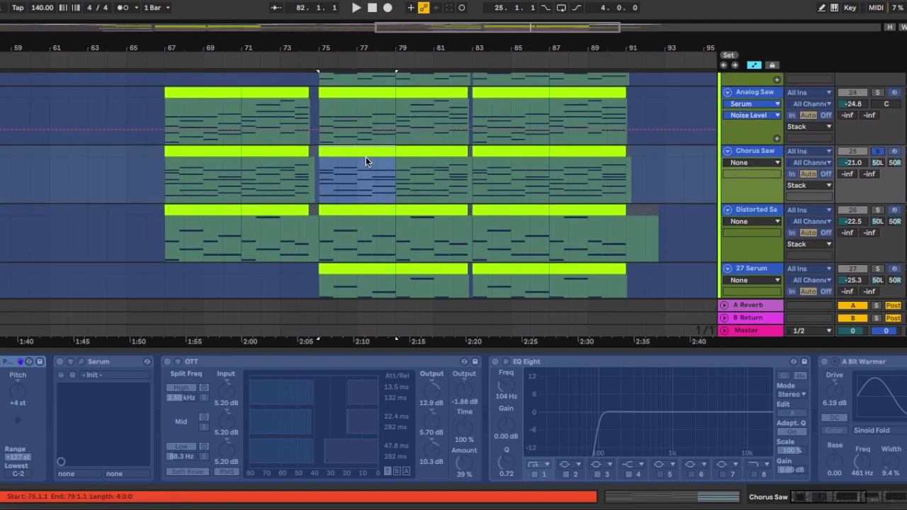
scroll(361, 152, up, 2)
scroll(361, 152, right, 2)
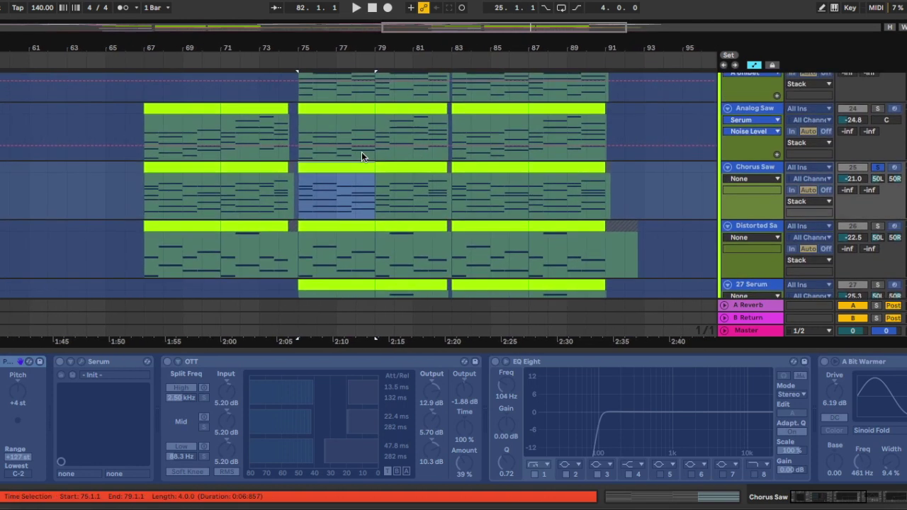
scroll(361, 152, up, 2)
scroll(475, 200, down, 2)
scroll(475, 200, right, 2)
key(space)
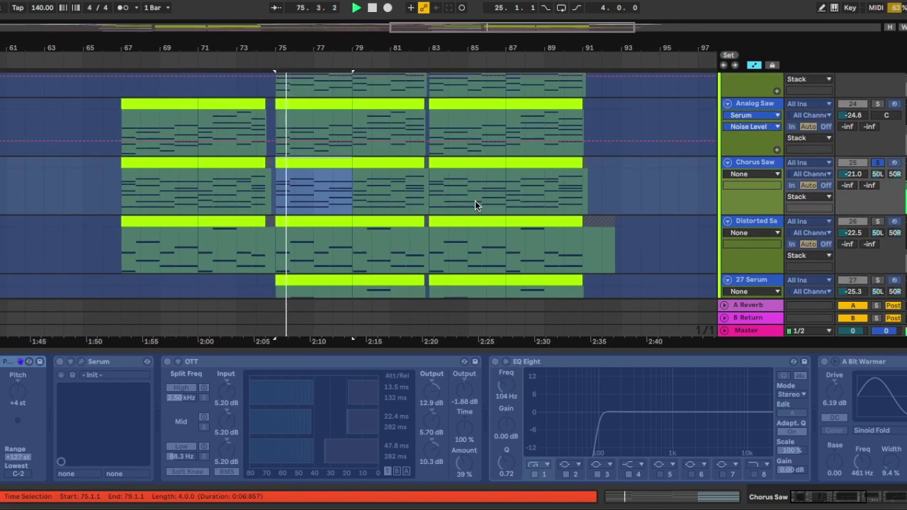
Step: Listen to the soloed Chorus Saw layer and stop playback at bar 82
scroll(475, 200, down, 2)
scroll(475, 200, right, 2)
scroll(461, 172, up, 1)
scroll(461, 171, up, 1)
scroll(461, 171, down, 1)
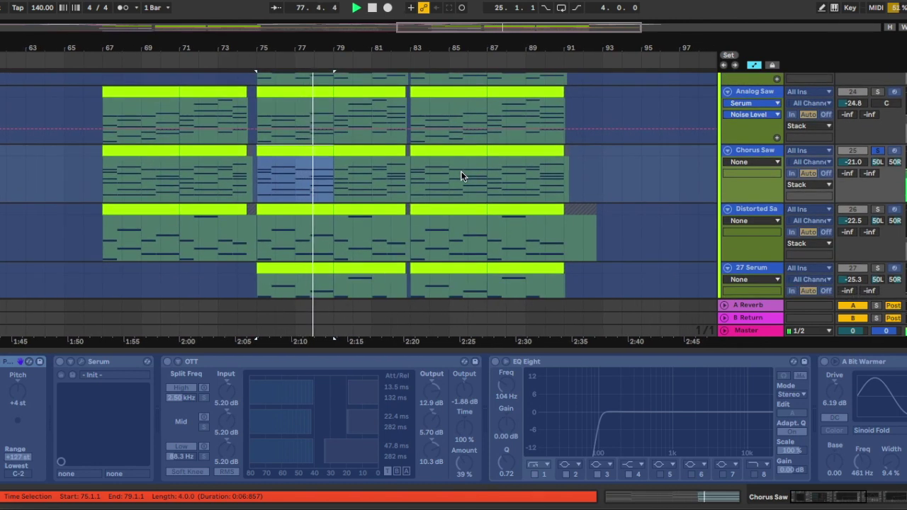
scroll(460, 171, down, 1)
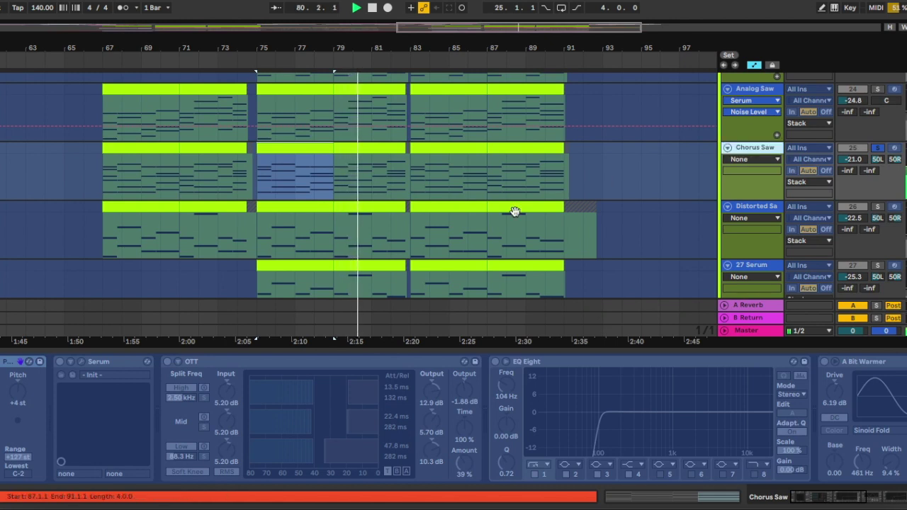
scroll(517, 223, up, 1)
scroll(572, 378, down, 5)
scroll(573, 382, up, 5)
key(space)
Step: Look over the Chorus Saw clips and select the section from bar 79 to the gap before bar 83
scroll(426, 158, left, 3)
scroll(426, 158, down, 1)
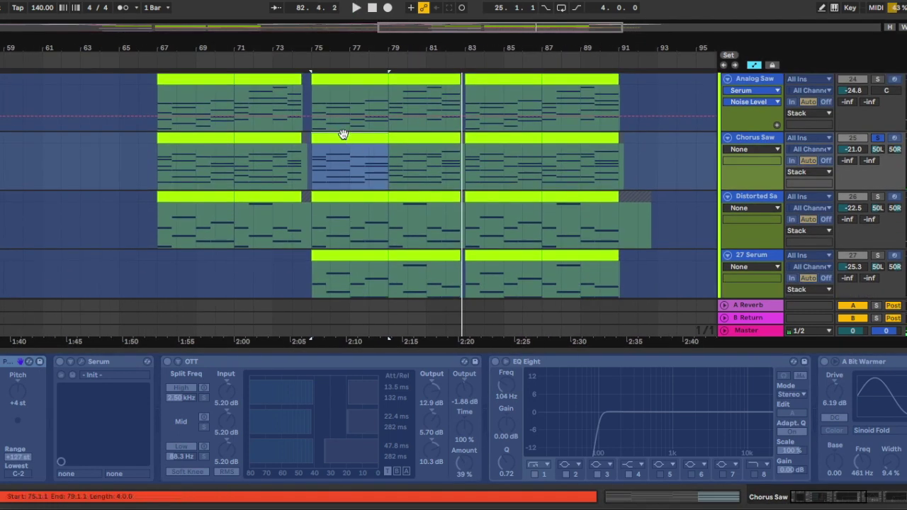
scroll(441, 163, right, 4)
scroll(467, 173, up, 1)
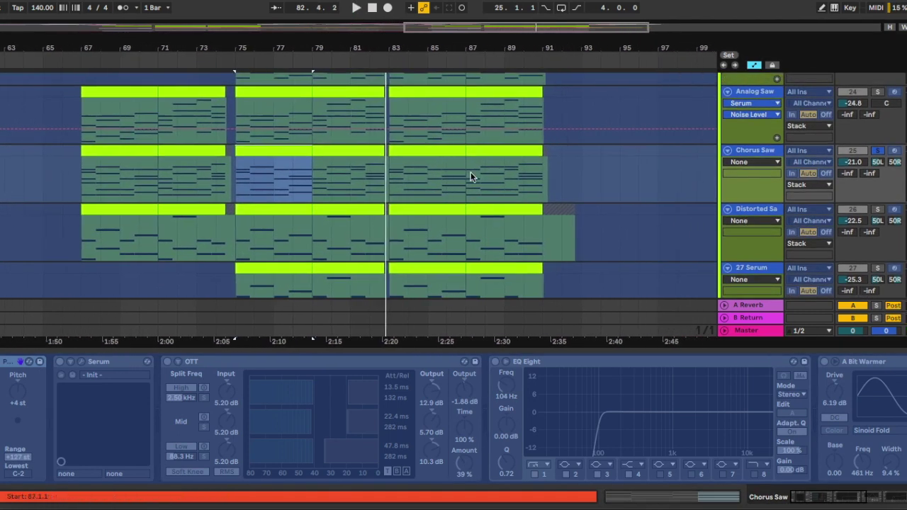
scroll(395, 167, up, 3)
scroll(364, 87, down, 4)
scroll(365, 95, left, 1)
scroll(301, 149, up, 2)
scroll(301, 149, left, 1)
scroll(328, 180, down, 1)
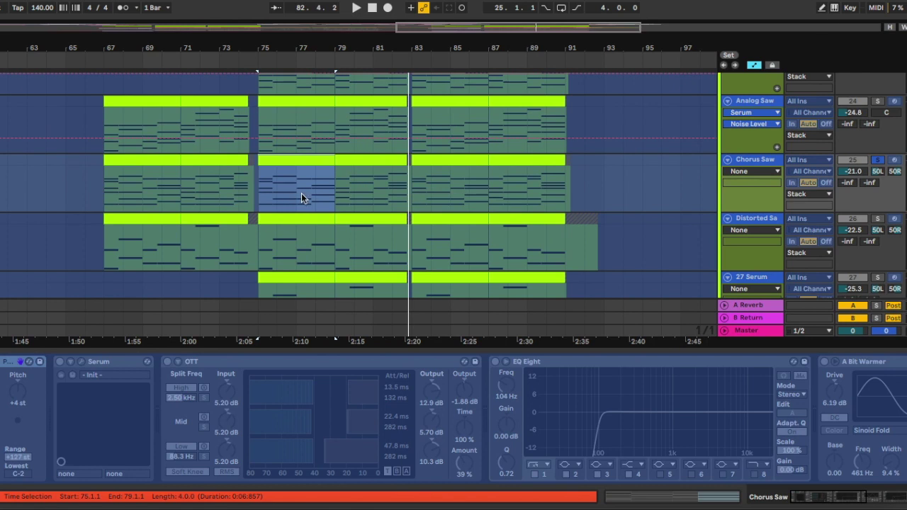
key(space)
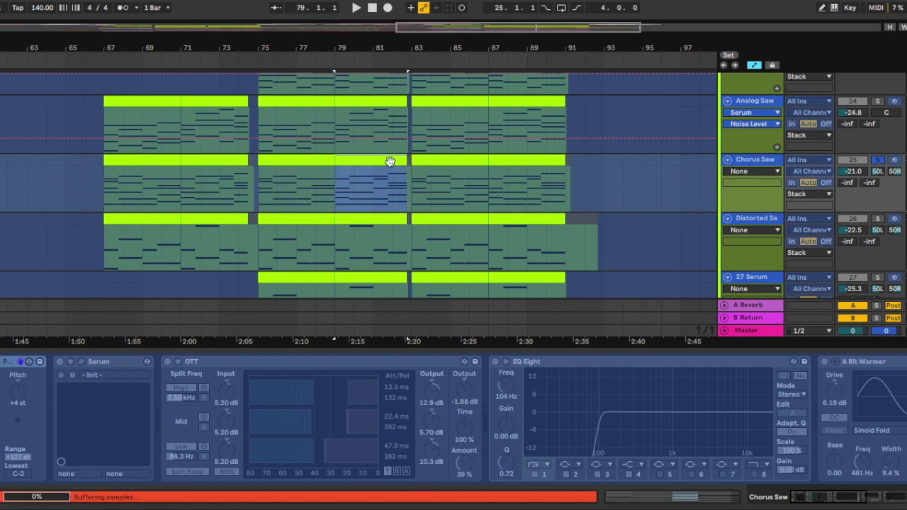
Step: Examine the Chorus Saw notes up close, placing the insert marker at bars 77, 82 and 79
click(300, 187)
key(plus)
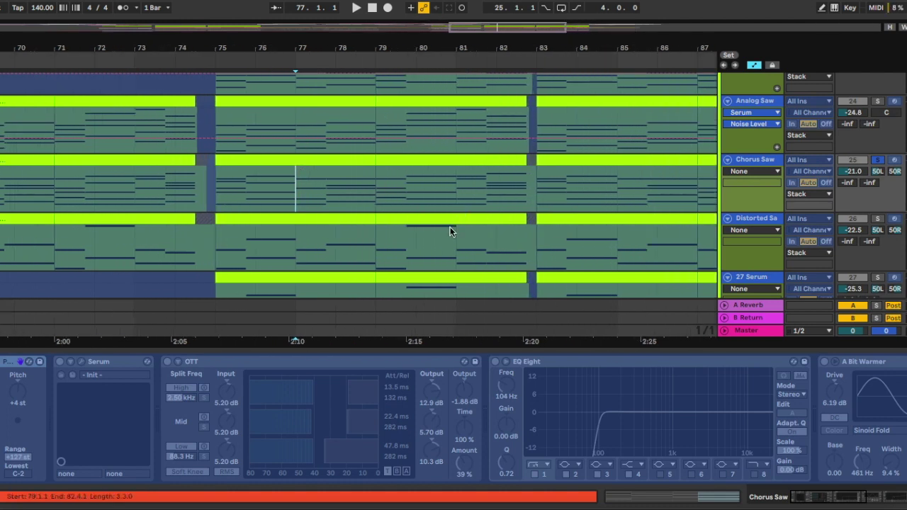
scroll(363, 190, left, 1)
scroll(363, 189, down, 1)
scroll(382, 188, down, 3)
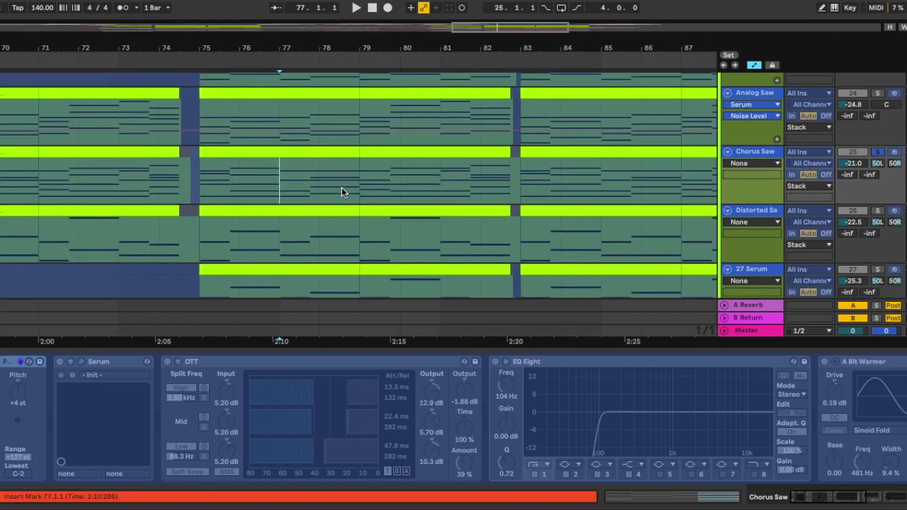
scroll(385, 195, left, 1)
click(411, 198)
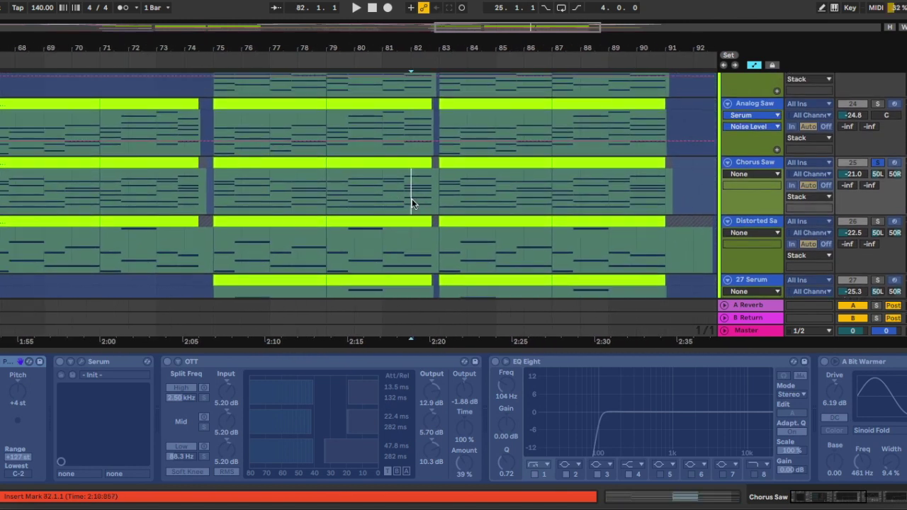
click(337, 185)
scroll(336, 185, left, 2)
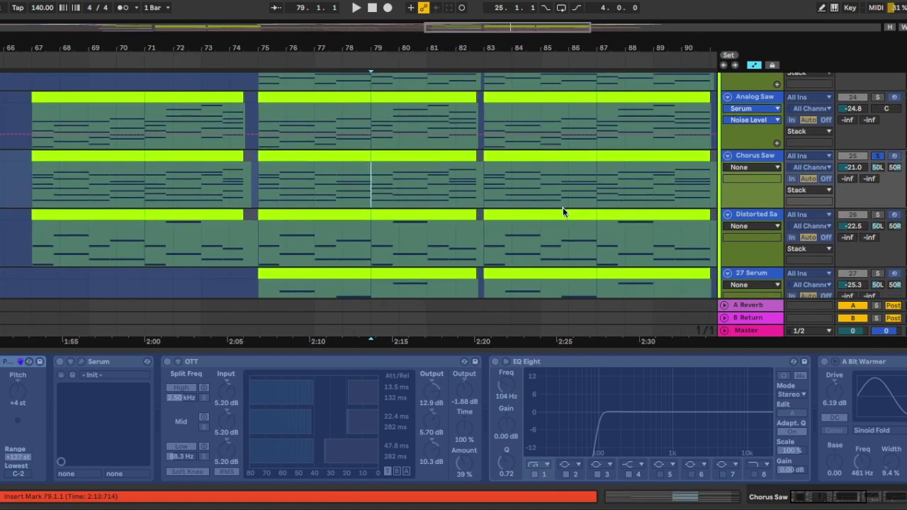
Step: Unfreeze the Chorus Saw track and open its Serum plugin window
right_click(755, 163)
click(792, 236)
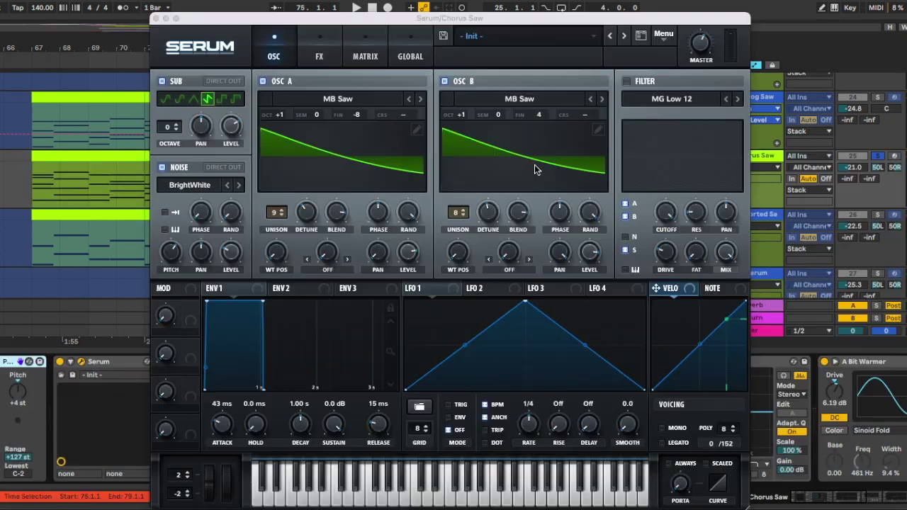
drag(500, 19, 488, 17)
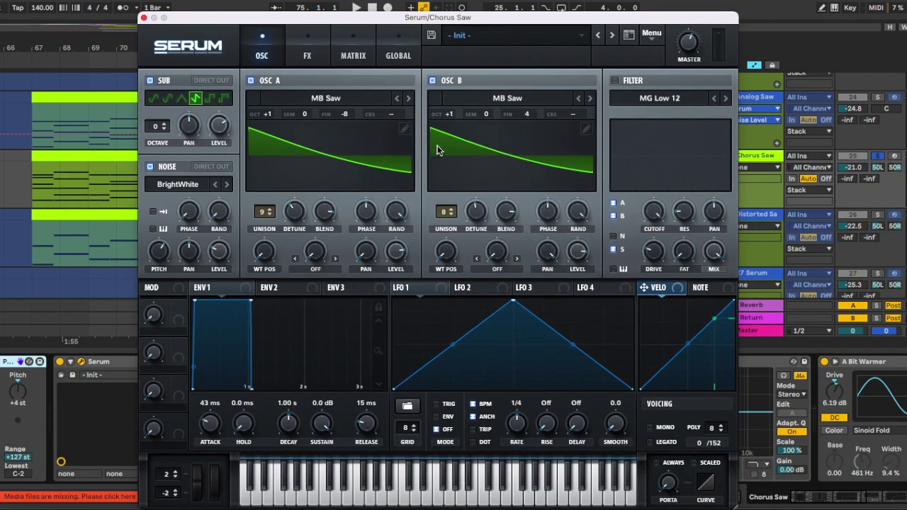
Step: Review the Chorus Saw patch's OSC A detune, FX, global and oscillator pages in Serum, and close the plugin window
click(294, 211)
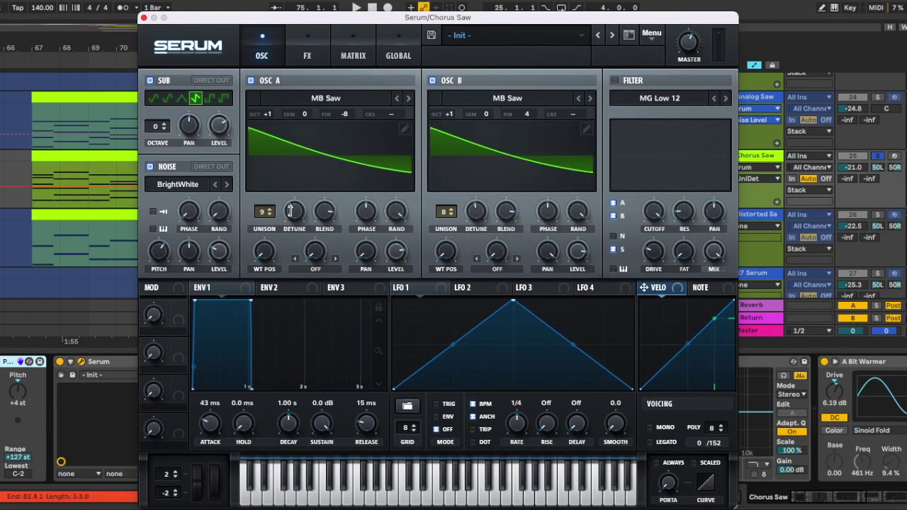
click(306, 42)
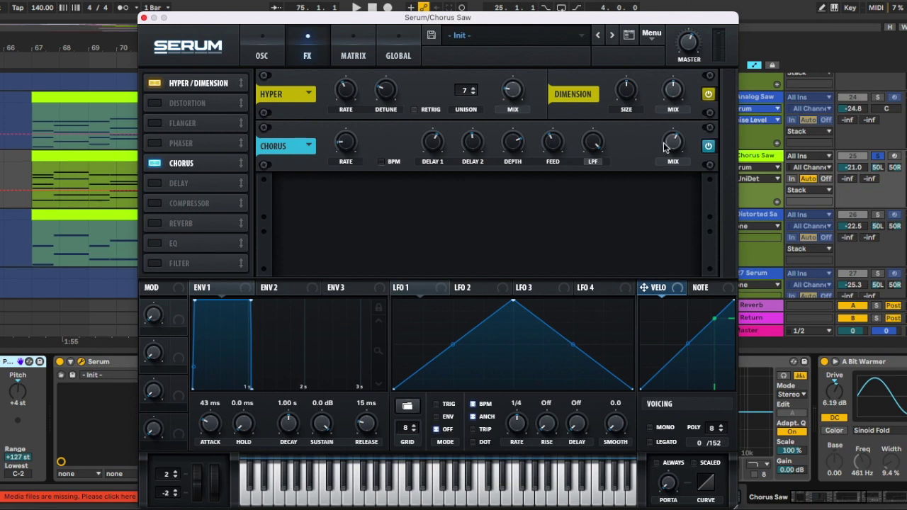
click(399, 49)
click(261, 49)
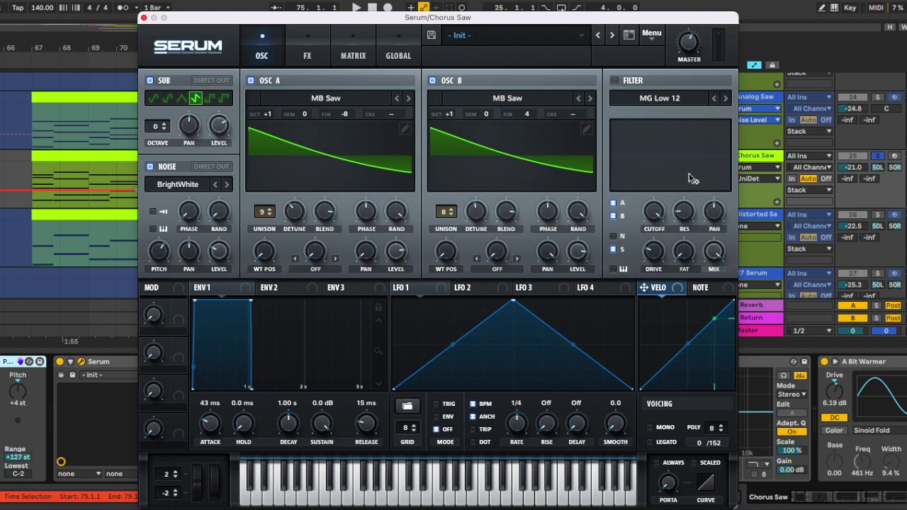
click(144, 18)
Step: Examine Chorus Saw's effects chain: OTT, the first EQ Eight, A Bit Warmer and the second EQ Eight
scroll(748, 431, down, 5)
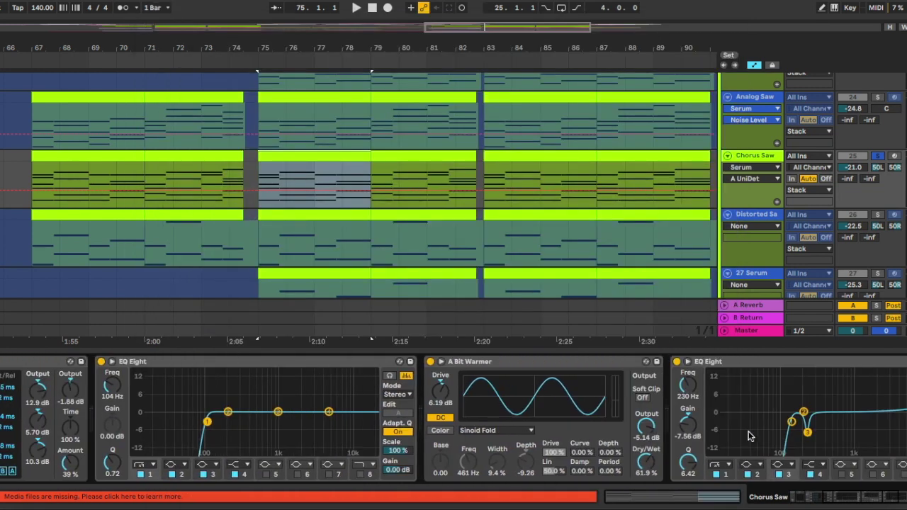
scroll(748, 431, down, 3)
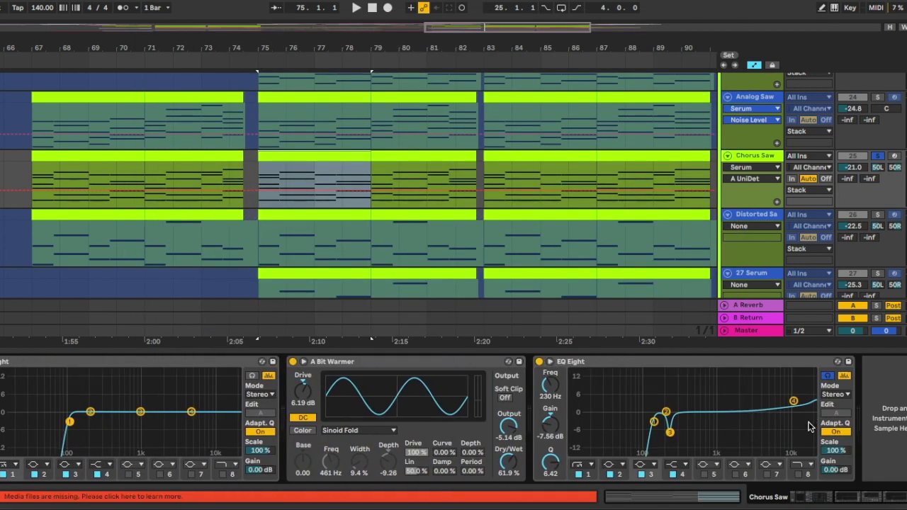
scroll(809, 426, up, 8)
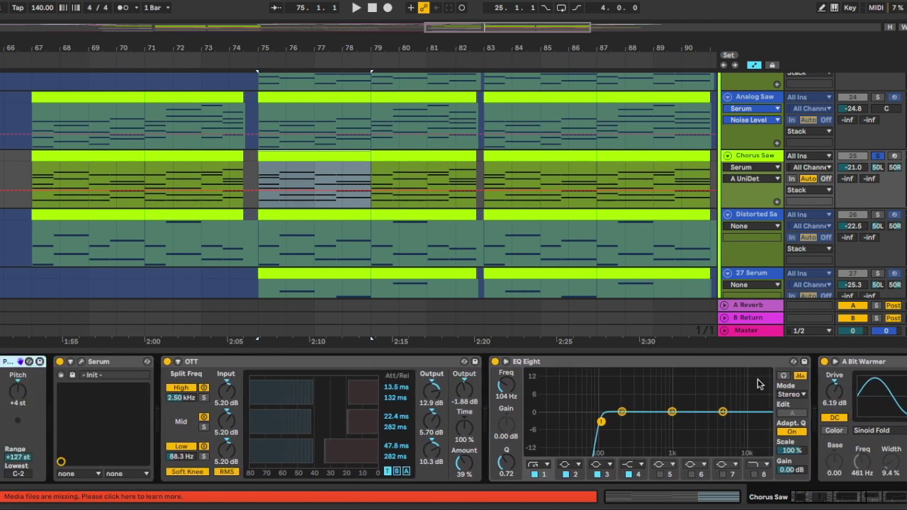
scroll(623, 433, down, 6)
scroll(734, 413, up, 5)
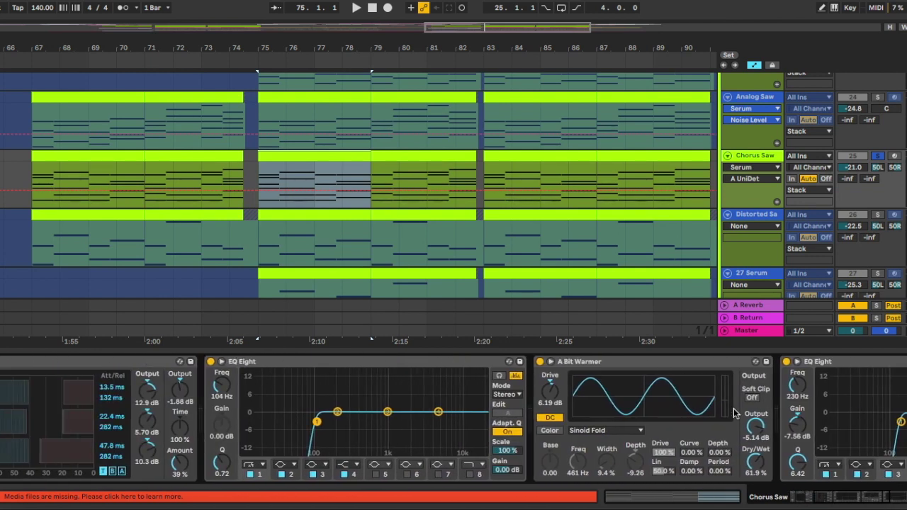
scroll(838, 420, down, 4)
scroll(838, 421, up, 6)
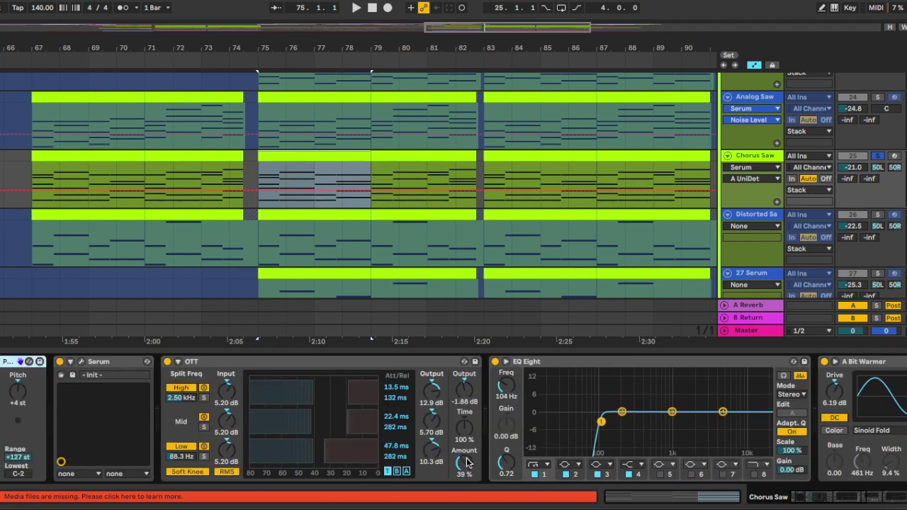
scroll(298, 396, down, 3)
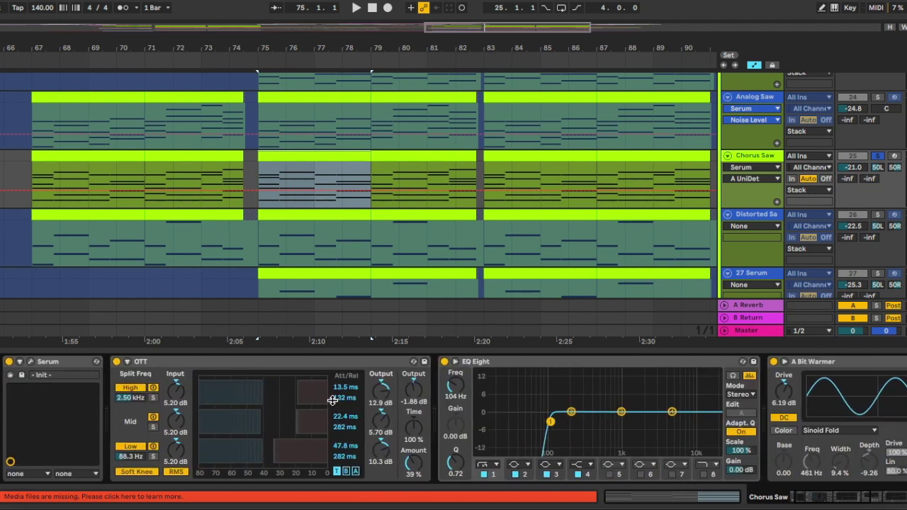
scroll(297, 415, down, 2)
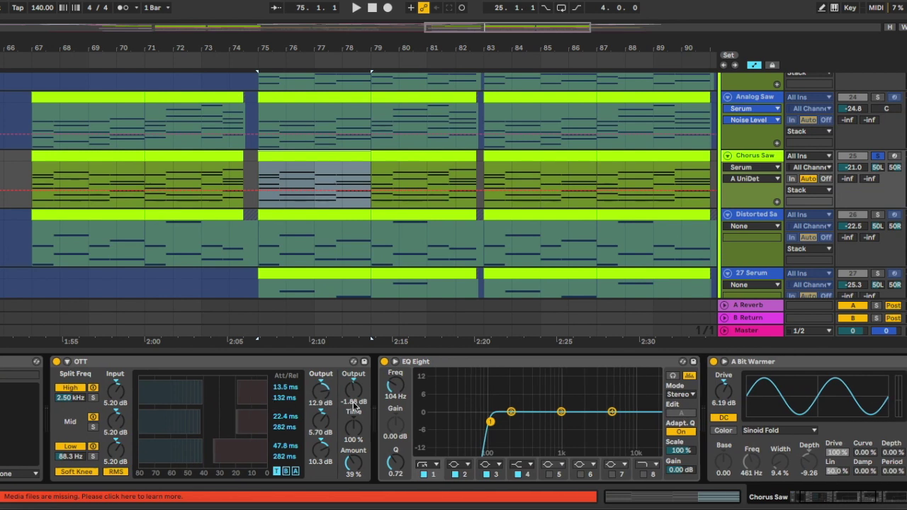
scroll(672, 411, down, 5)
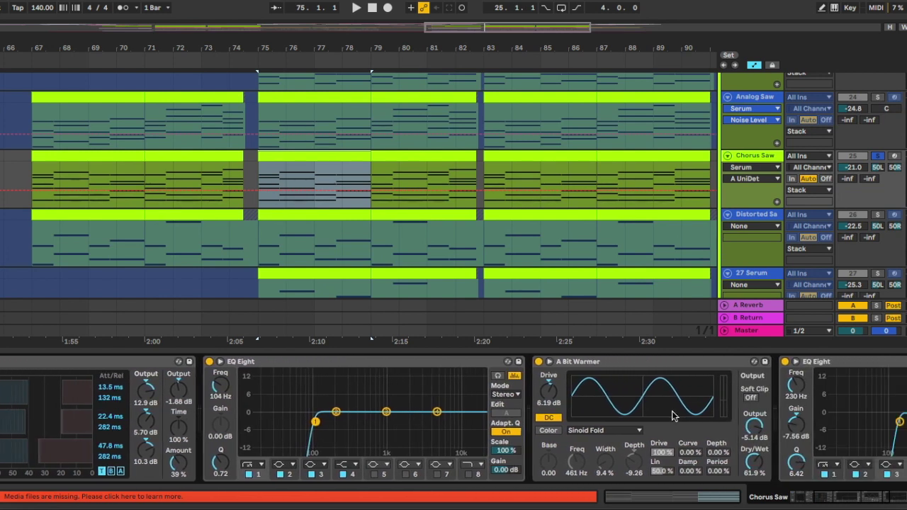
scroll(421, 402, up, 3)
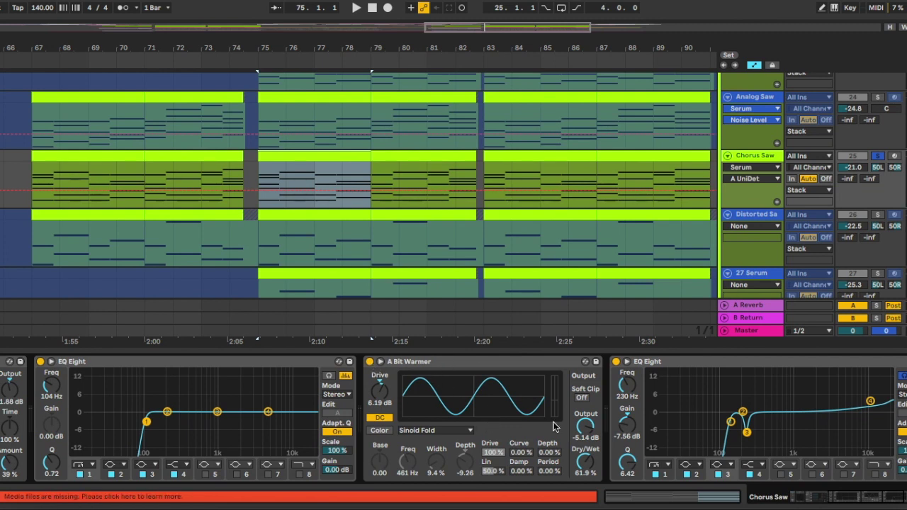
scroll(496, 393, down, 3)
scroll(538, 400, up, 5)
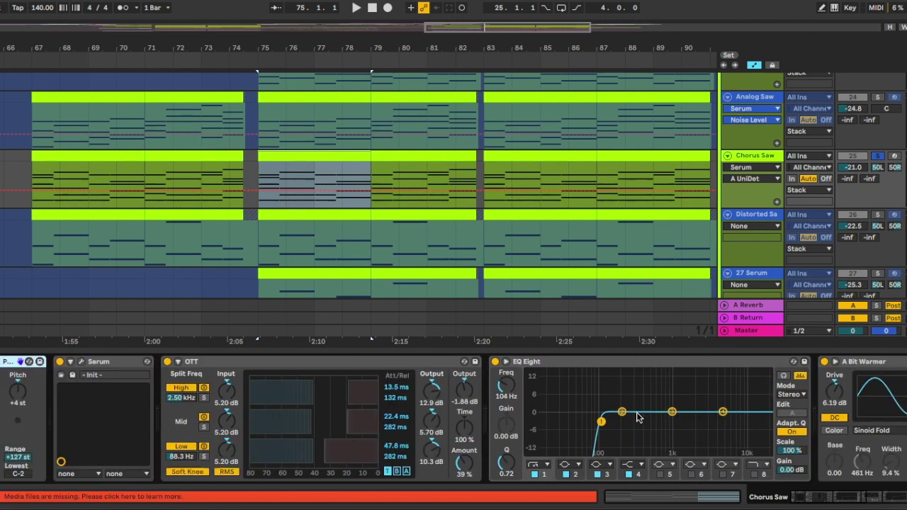
scroll(639, 418, down, 6)
Step: Hide the device chain and solo the White Noise track in place of Chorus Saw
key(ctrl+alt+l)
scroll(550, 271, right, 2)
scroll(550, 271, up, 1)
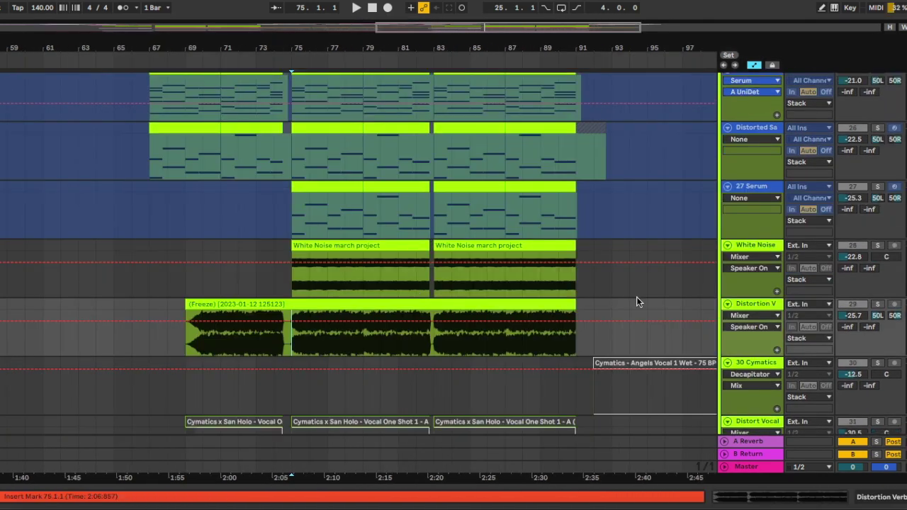
scroll(602, 275, up, 6)
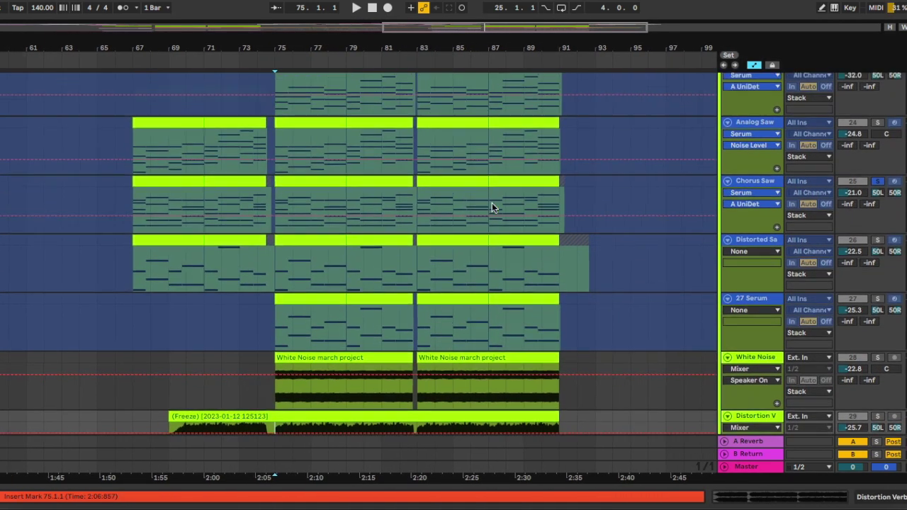
drag(364, 257, 314, 383)
key(Down)
key(Down)
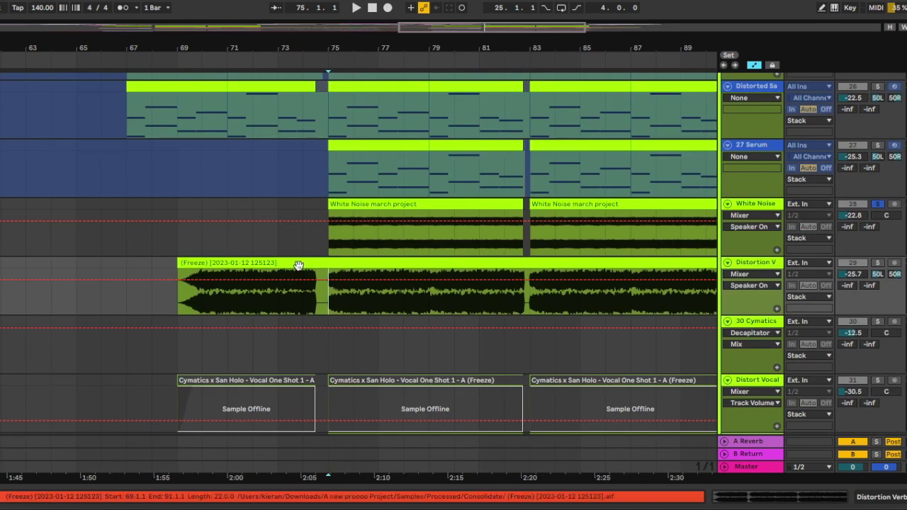
Step: Inspect the frozen audio clip on the Distortion Verb track, set the insert marker at bar 75 and open the track's device chain
click(298, 264)
scroll(299, 267, down, 5)
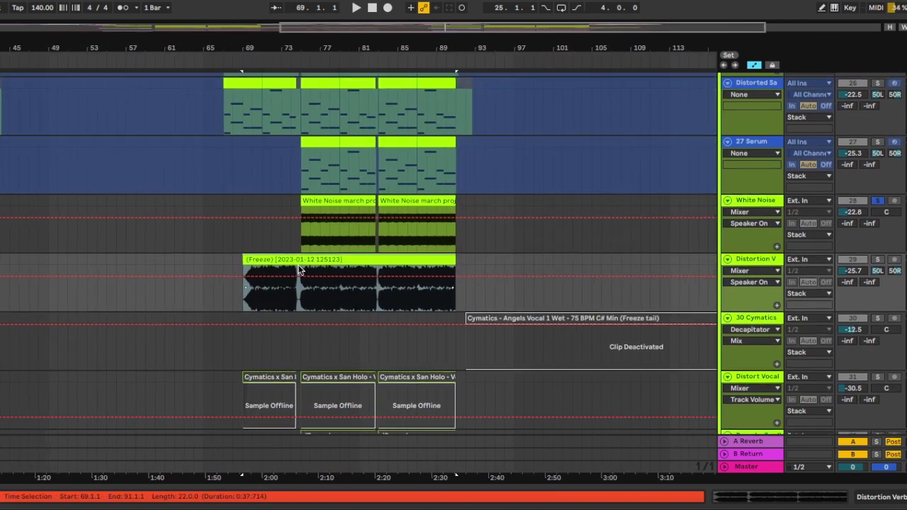
scroll(299, 270, right, 1)
click(288, 290)
scroll(312, 297, up, 5)
scroll(327, 290, down, 1)
click(744, 219)
double_click(762, 219)
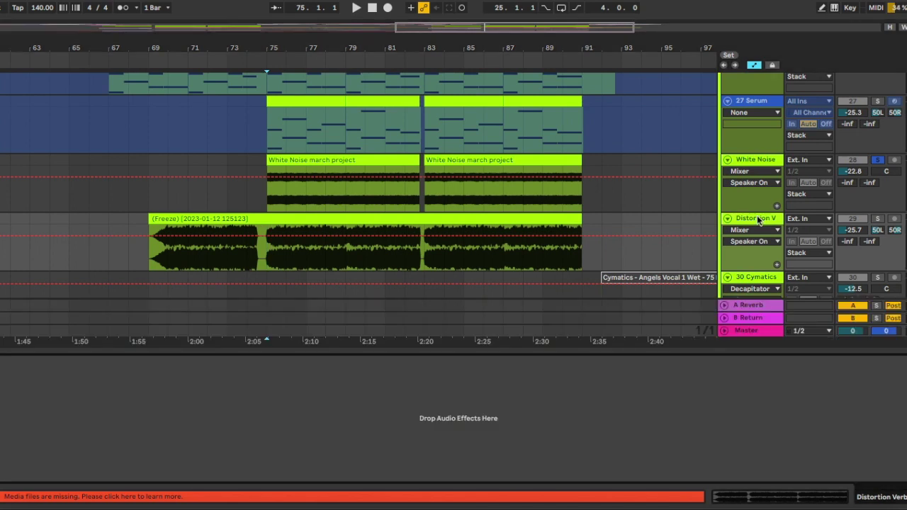
Step: Solo the Distortion Verb track, listen to it from bar 75 and hide its device chain
scroll(532, 234, down, 1)
scroll(461, 177, down, 1)
key(space)
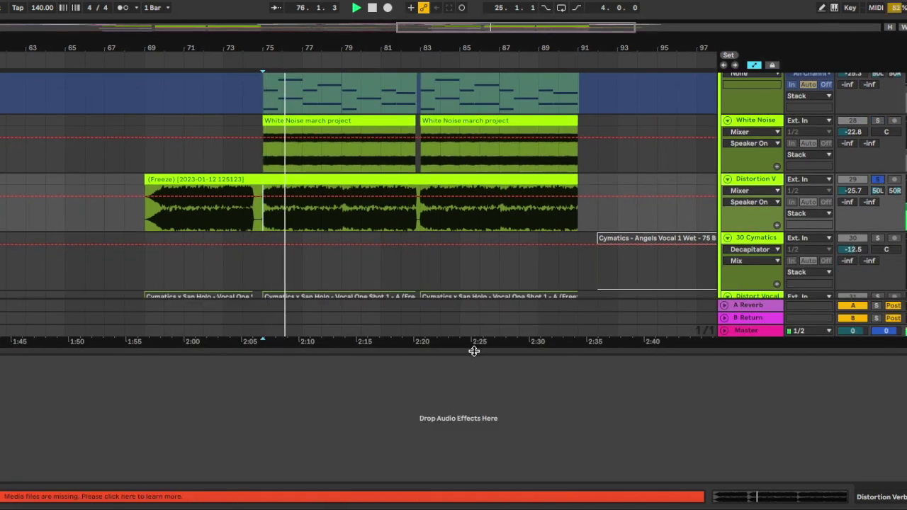
drag(474, 348, 474, 489)
scroll(466, 291, up, 3)
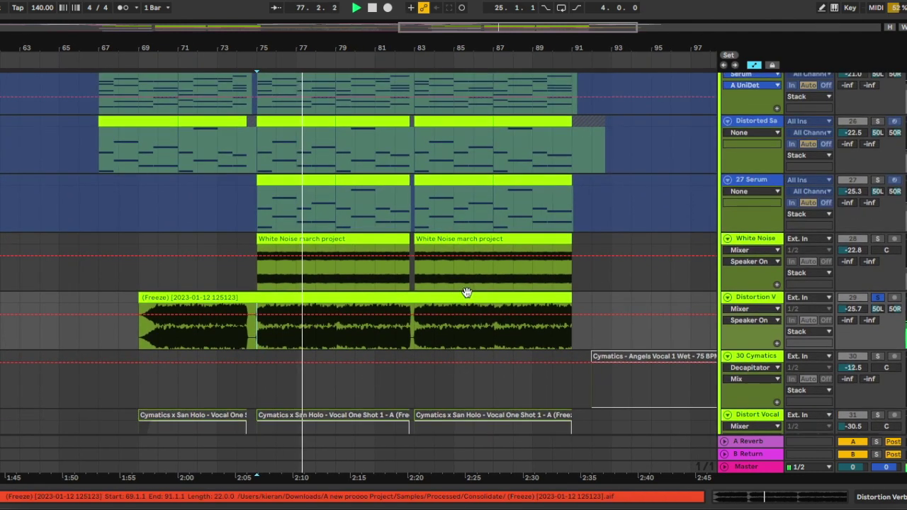
key(space)
double_click(748, 296)
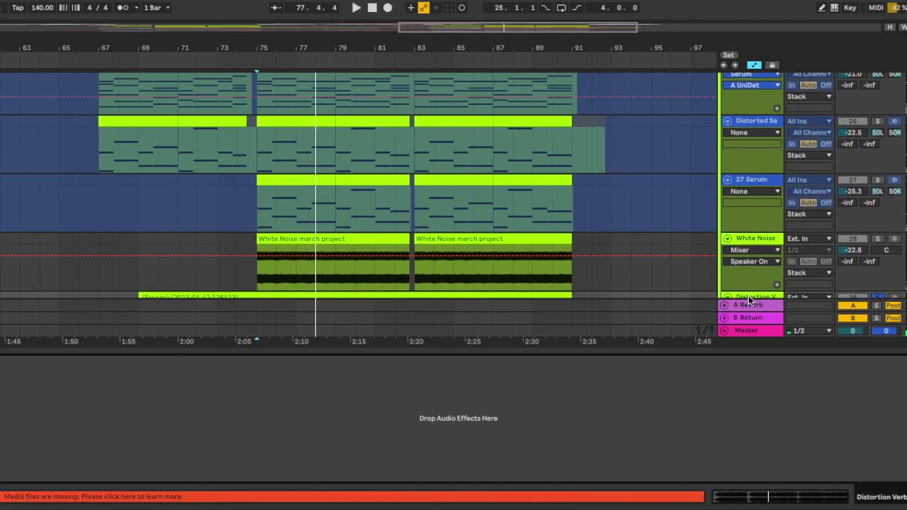
scroll(487, 310, down, 4)
click(507, 351)
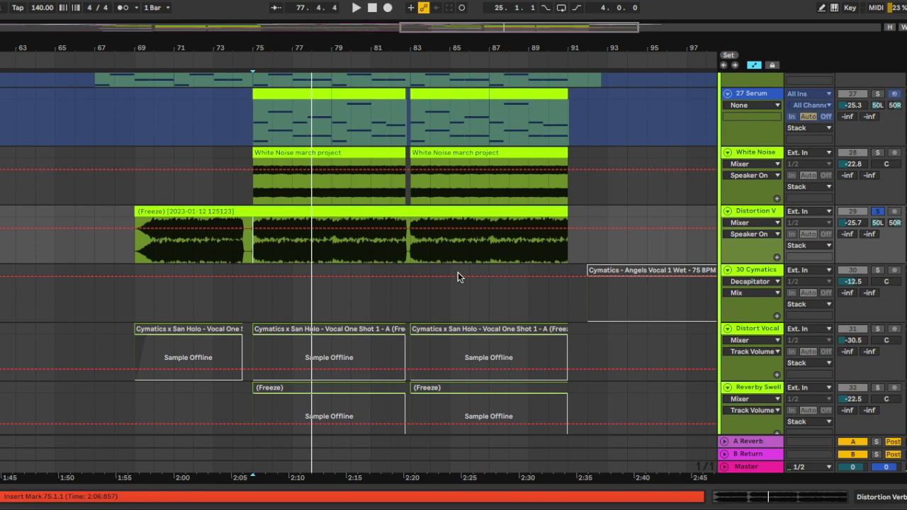
Step: Inspect the sections of the frozen Distortion Verb clip, placing the insert marker at bars 79, 83 and 75, and back at 83
scroll(458, 272, up, 3)
scroll(365, 305, up, 2)
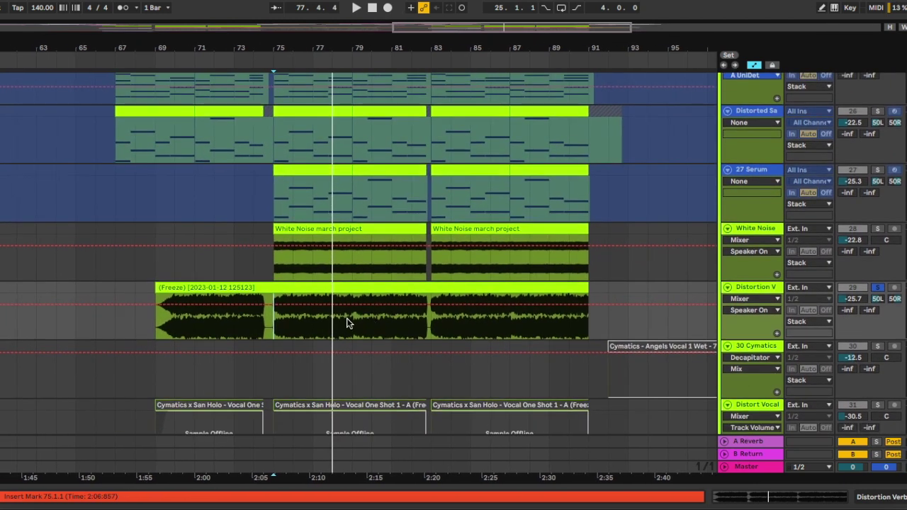
click(347, 318)
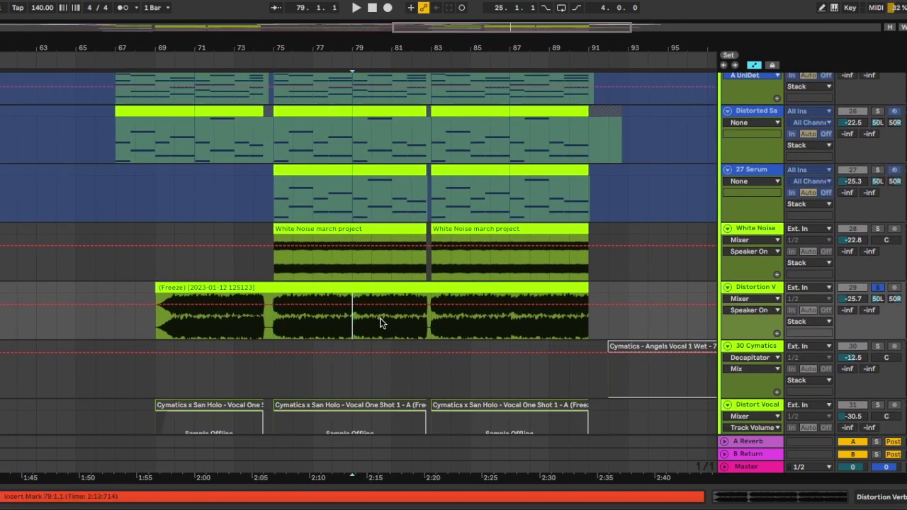
scroll(496, 298, left, 1)
scroll(379, 315, right, 2)
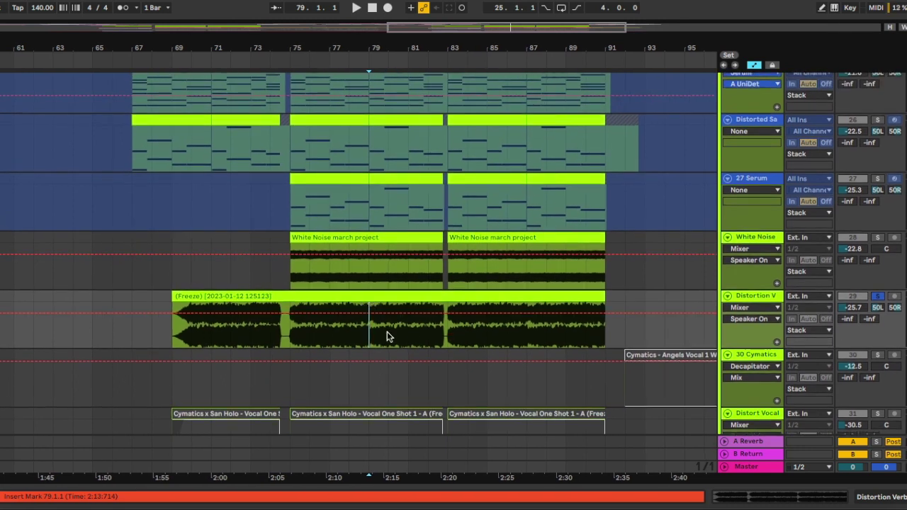
key(Left)
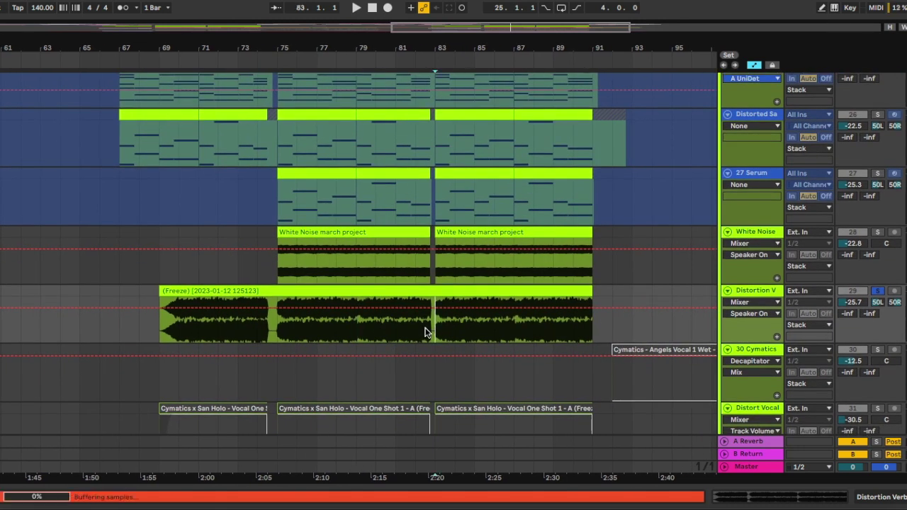
scroll(441, 247, up, 2)
scroll(571, 275, down, 1)
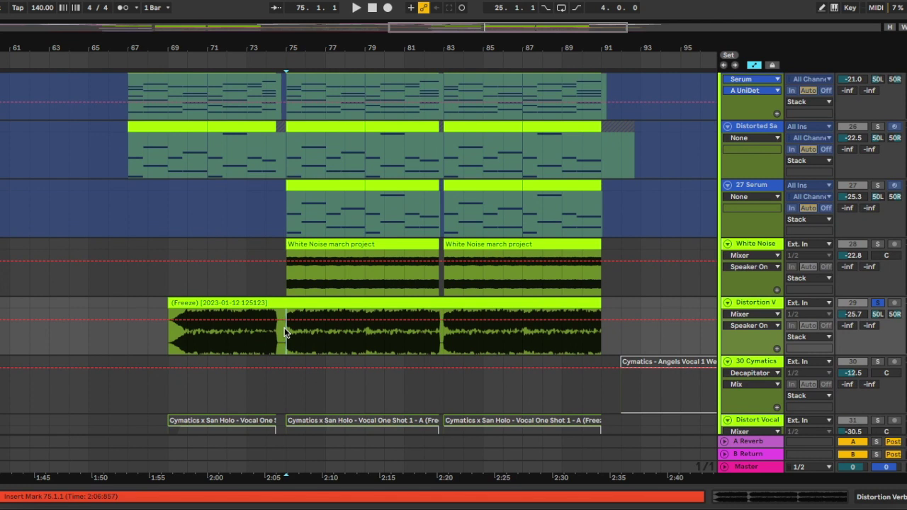
scroll(389, 353, up, 3)
scroll(442, 359, down, 2)
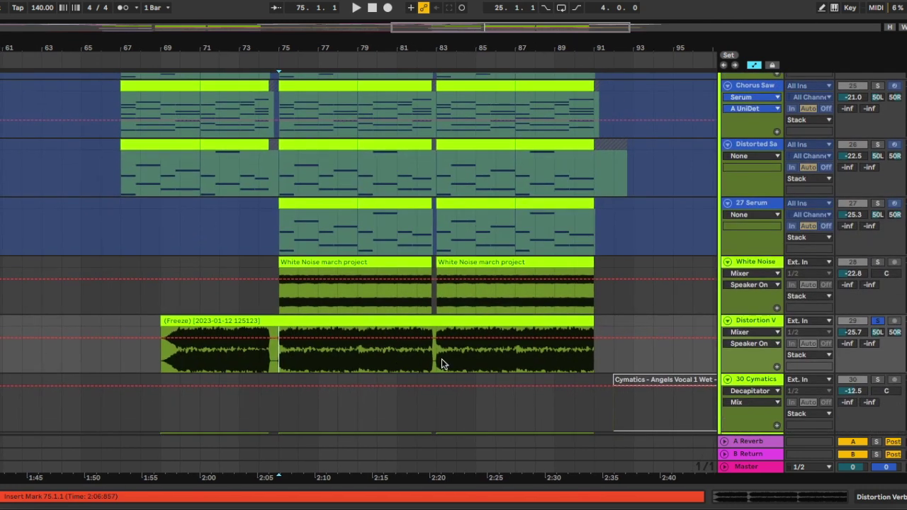
scroll(434, 361, down, 4)
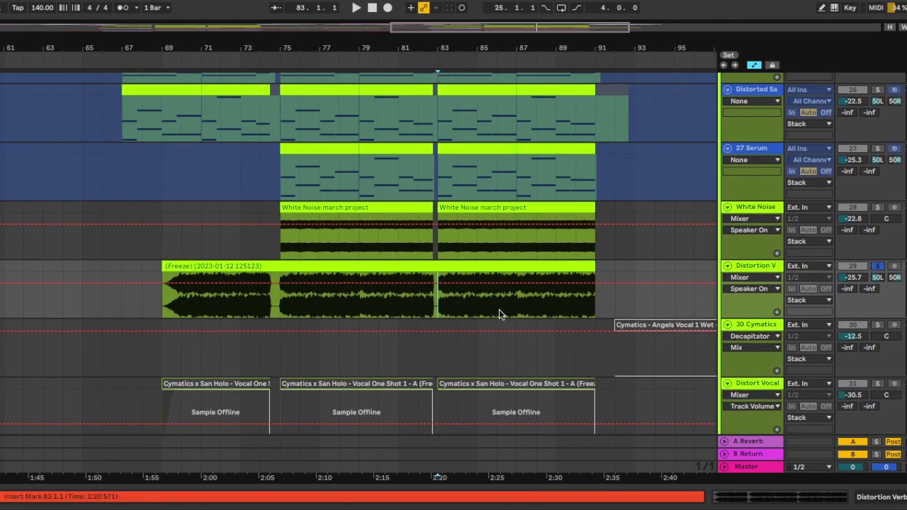
scroll(440, 275, down, 2)
click(442, 273)
scroll(441, 273, down, 1)
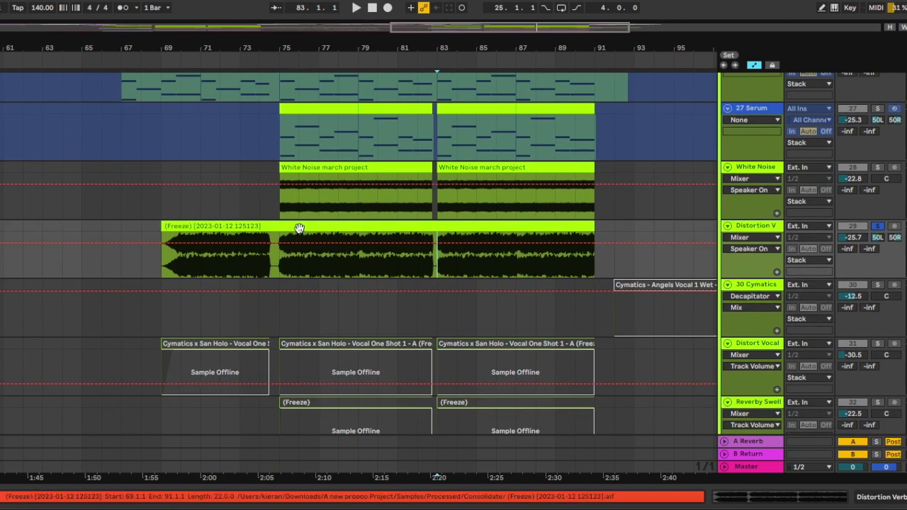
Step: Select bars 75 to 91 of the Distortion Verb clip, and clear the selection by placing the insert marker at bar 93
drag(279, 257, 588, 225)
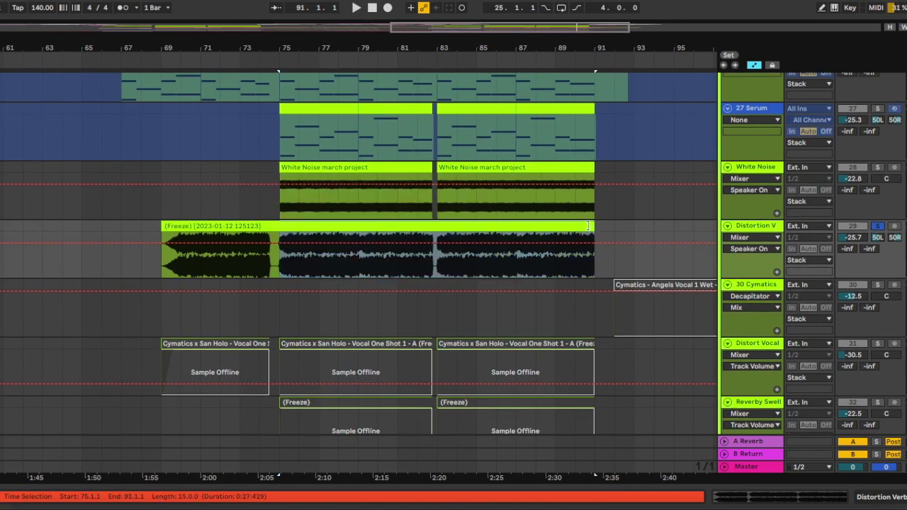
click(640, 226)
scroll(618, 233, down, 2)
scroll(448, 245, down, 1)
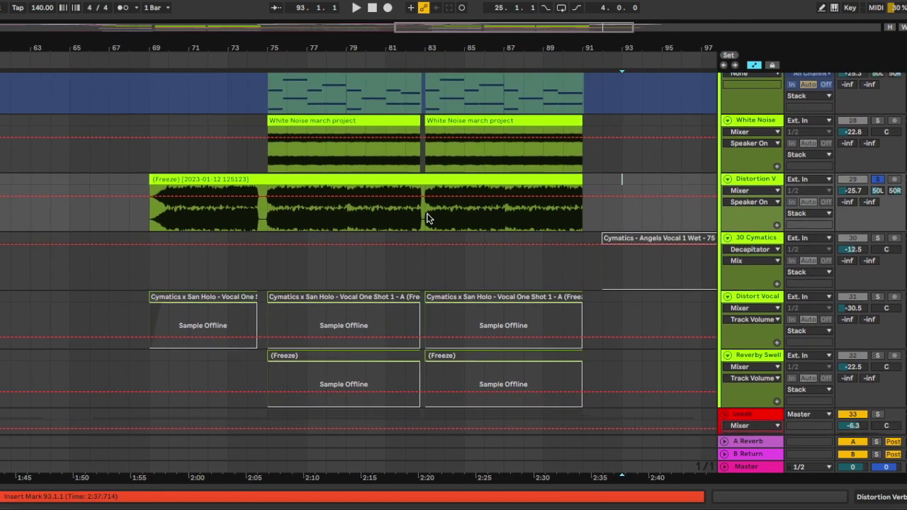
click(427, 215)
Step: Select the first clip on the Leads track at bar 75 and solo the Leads group
scroll(427, 214, up, 5)
scroll(427, 214, down, 3)
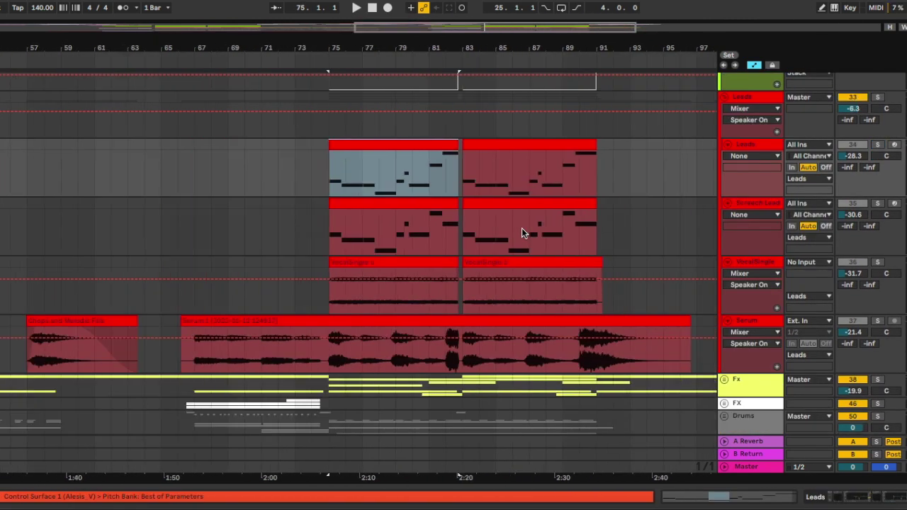
scroll(521, 227, up, 1)
click(877, 126)
scroll(431, 206, right, 2)
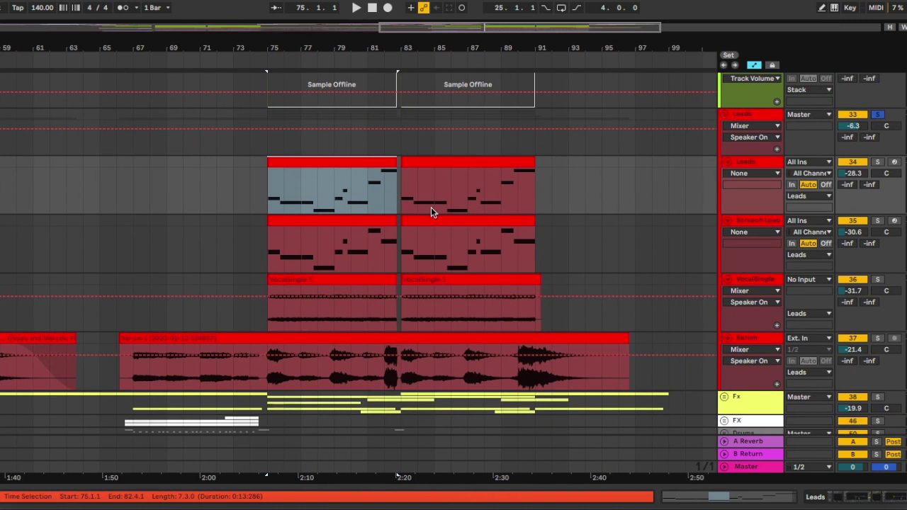
Step: Listen to the soloed Leads group from bar 75 into bar 83 while examining its MIDI and audio clips
scroll(462, 309, down, 1)
scroll(425, 310, right, 2)
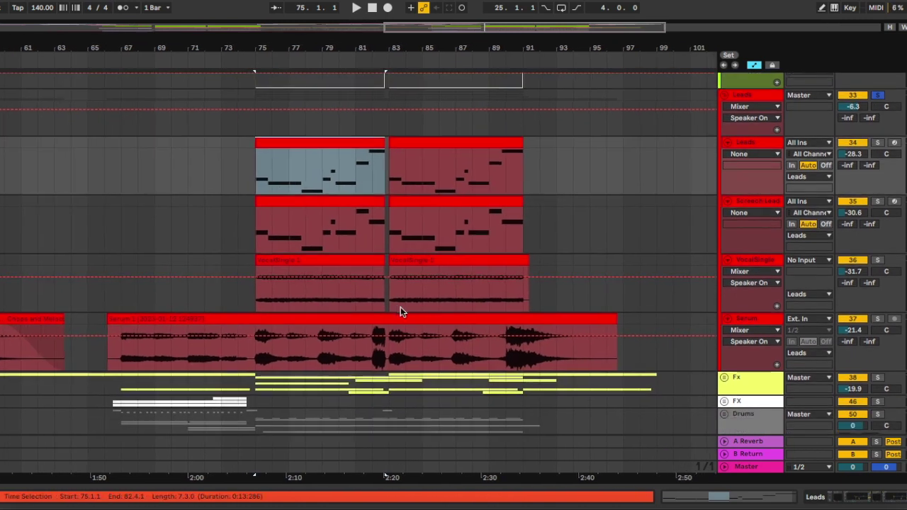
scroll(399, 310, down, 1)
scroll(338, 201, up, 2)
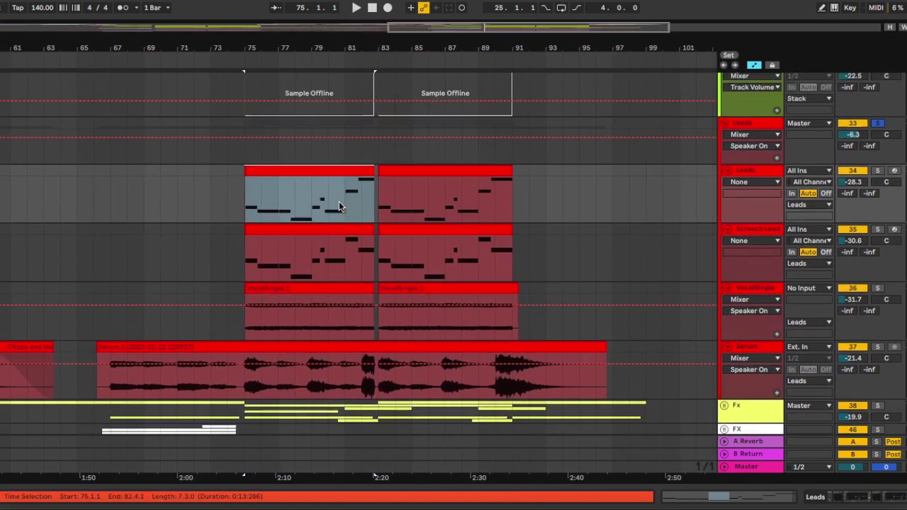
key(space)
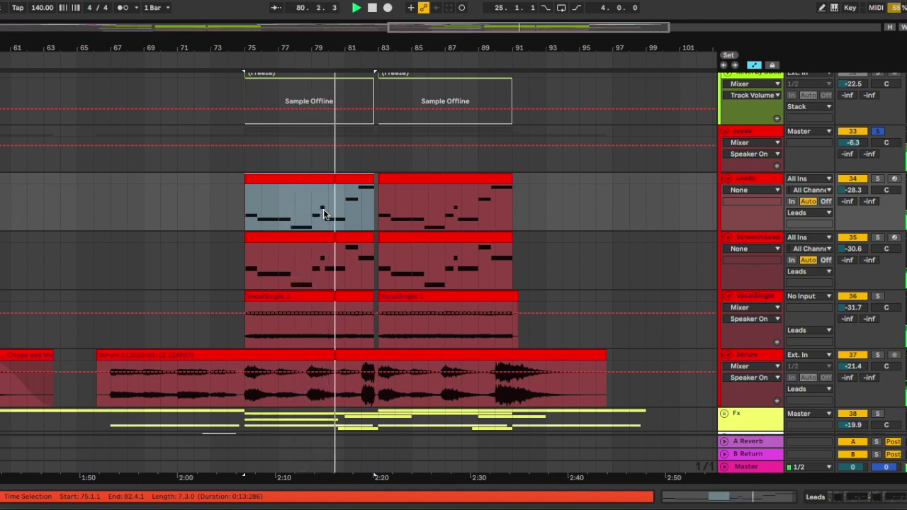
scroll(340, 202, up, 3)
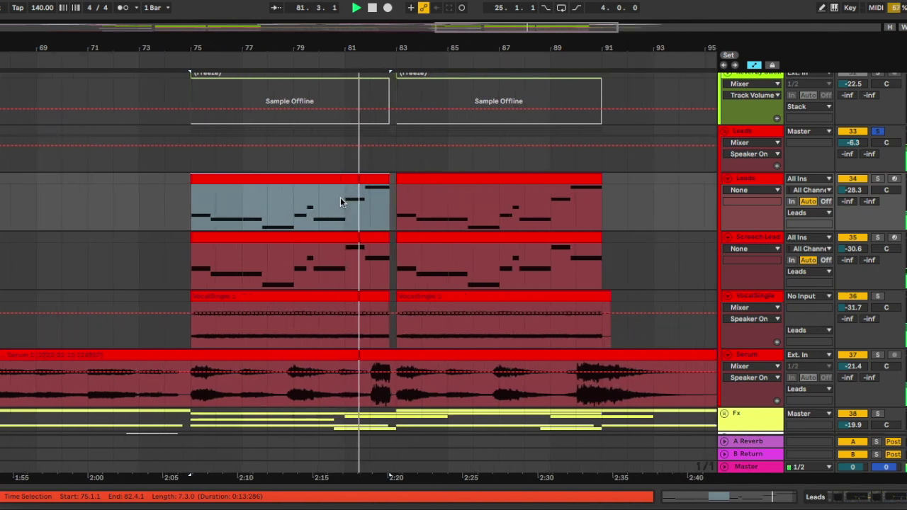
scroll(341, 202, down, 2)
scroll(340, 202, right, 1)
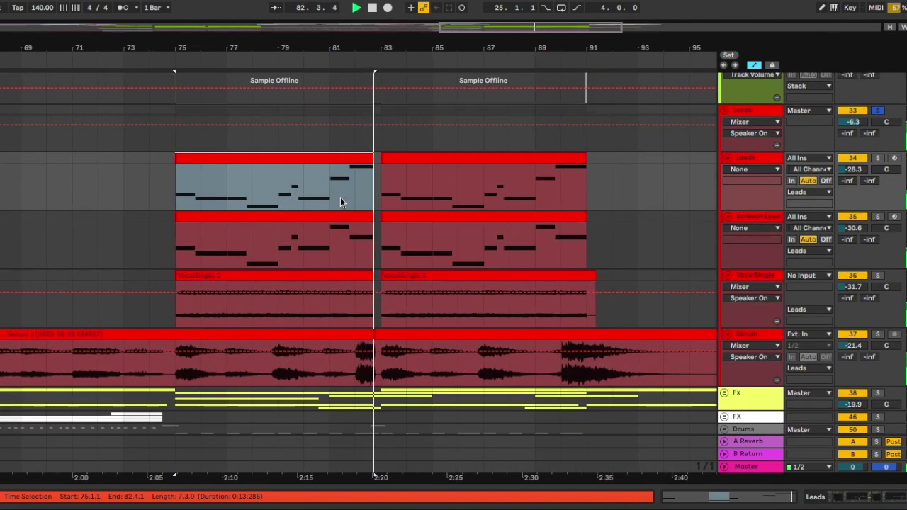
scroll(340, 202, up, 1)
key(space)
scroll(354, 203, left, 3)
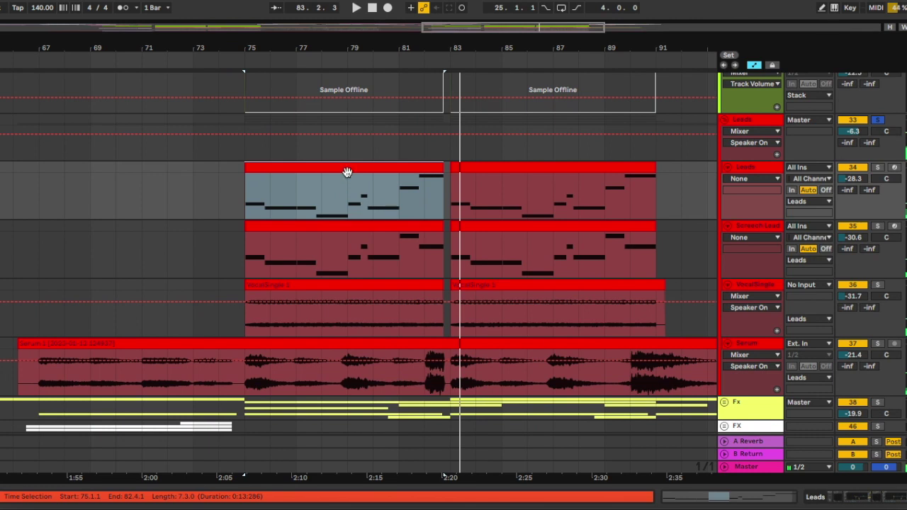
Step: Show the Leads track's device chain with Serum, EQ Eight and Decapitator
scroll(346, 172, down, 2)
double_click(752, 125)
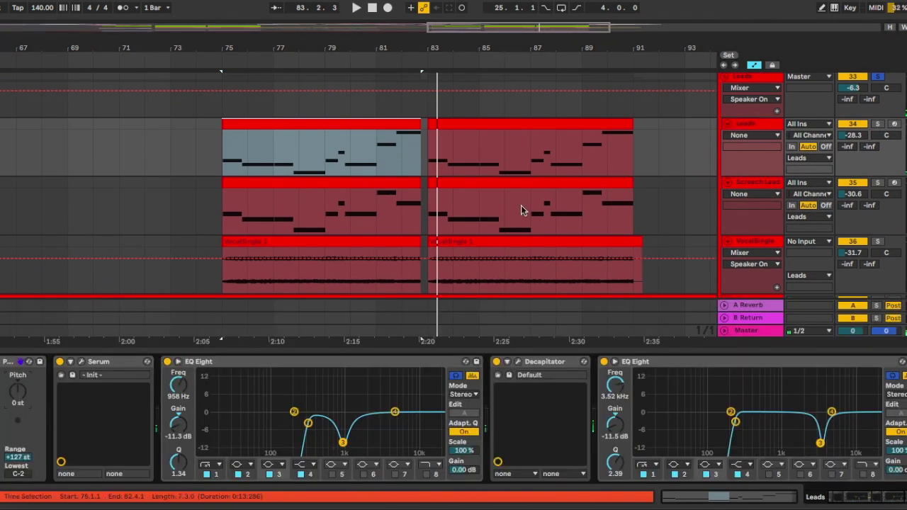
scroll(522, 208, up, 1)
scroll(567, 423, right, 2)
scroll(566, 423, left, 2)
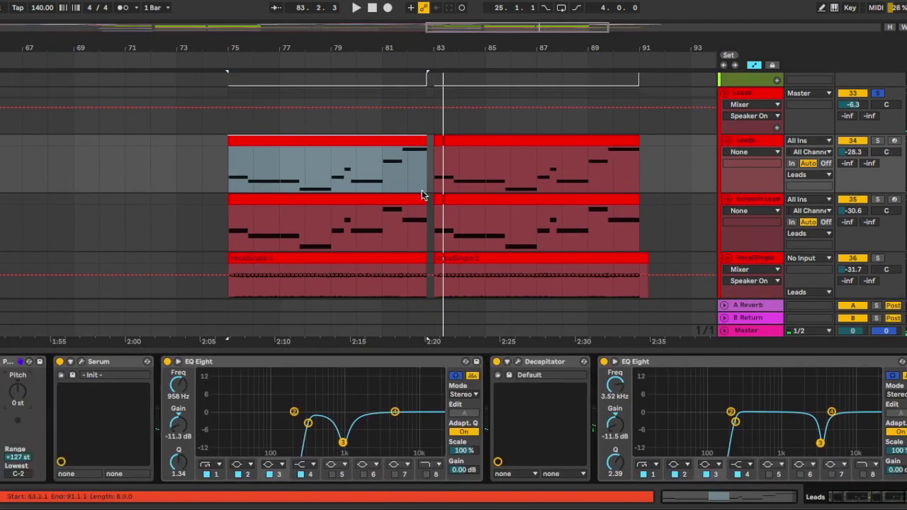
Step: Solo the Leads track and listen to its first clip from bar 75 to bar 81
click(330, 140)
scroll(800, 131, down, 1)
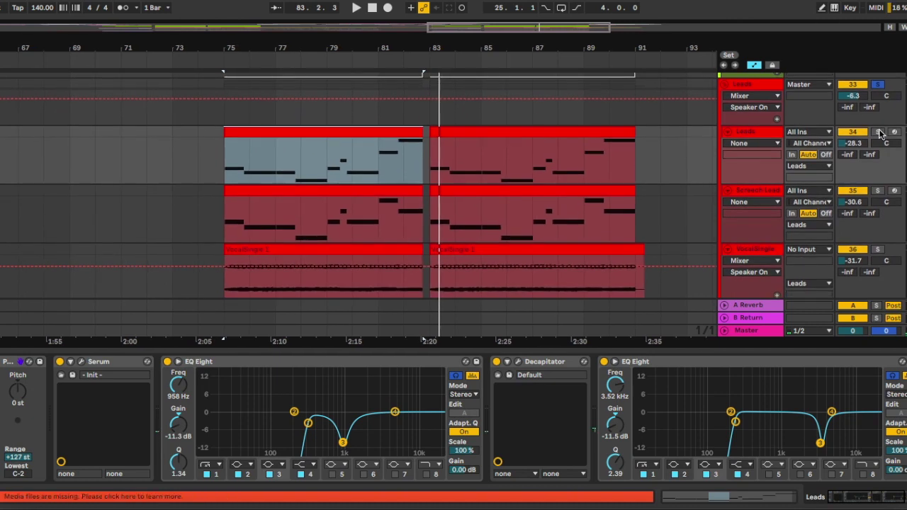
key(space)
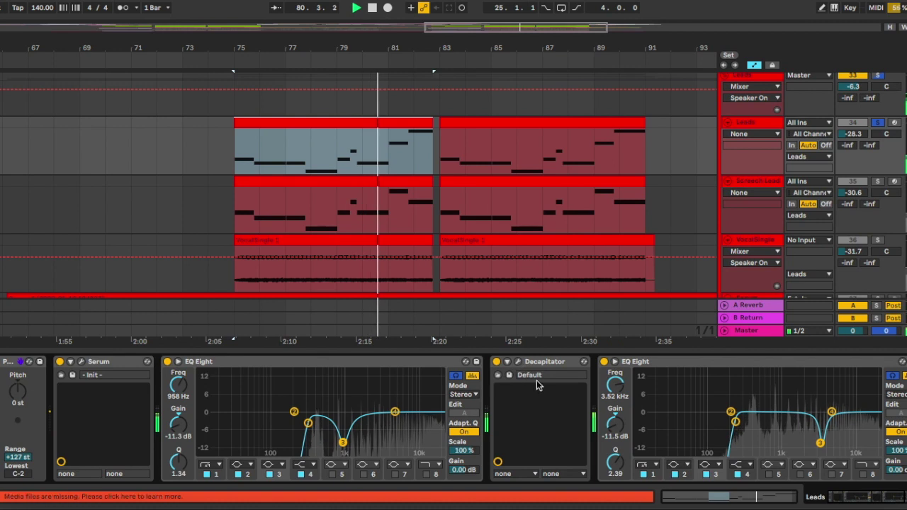
key(space)
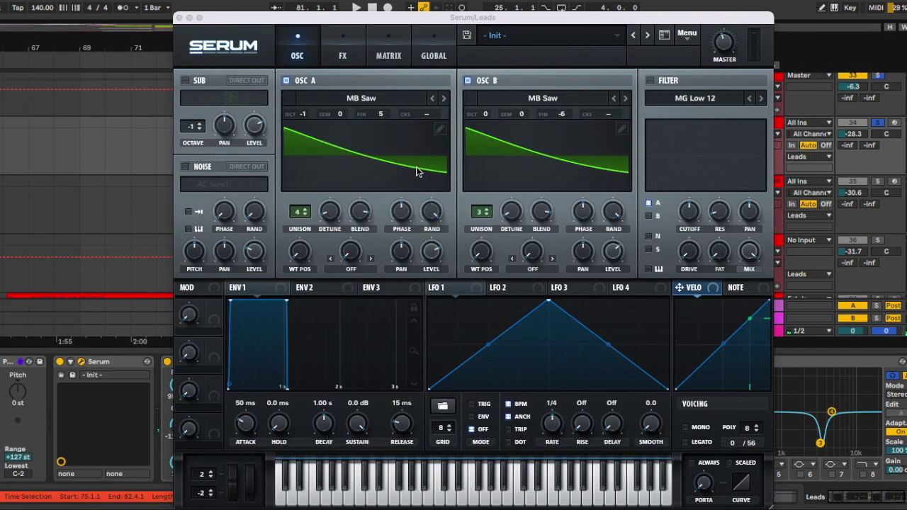
Step: Review OSC A's fine tuning and the sub oscillator's octave in the Leads track's Serum patch
drag(403, 19, 379, 20)
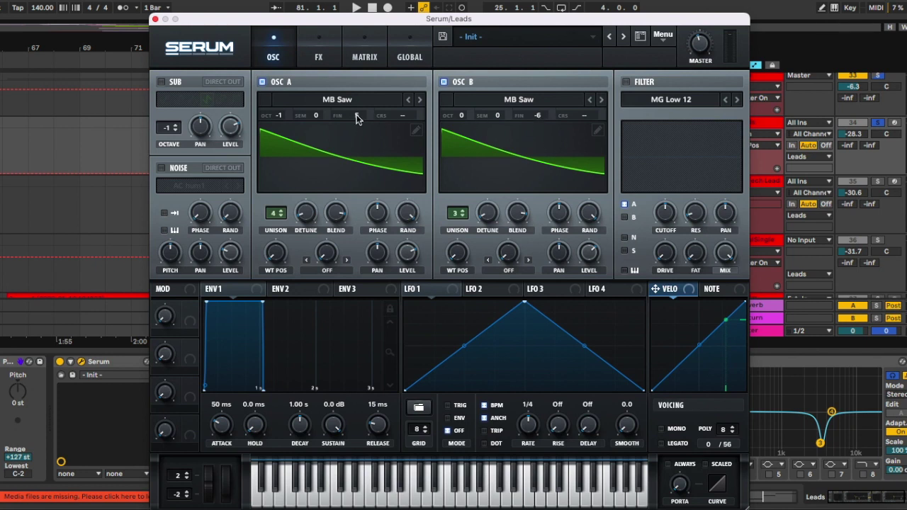
drag(357, 119, 356, 109)
double_click(171, 128)
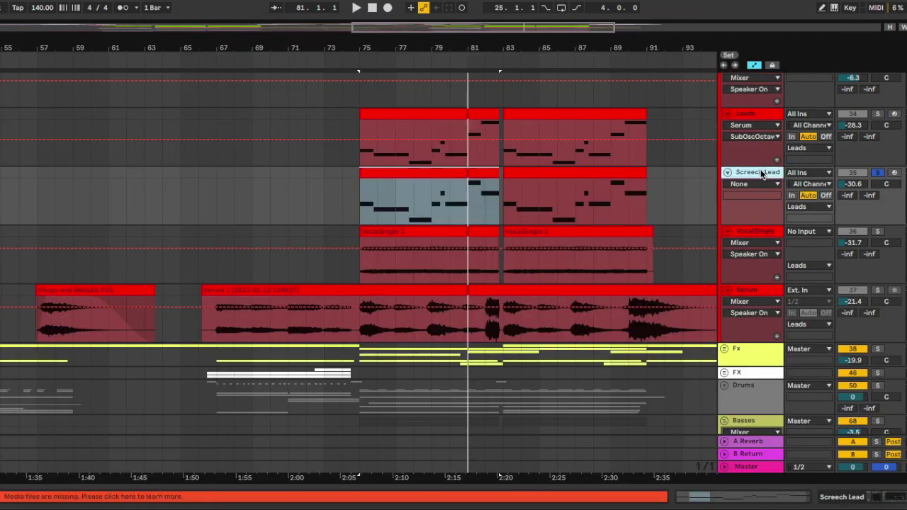
Step: Open the soloed Screech Lead track's device chain and start playback from bar 75
double_click(760, 172)
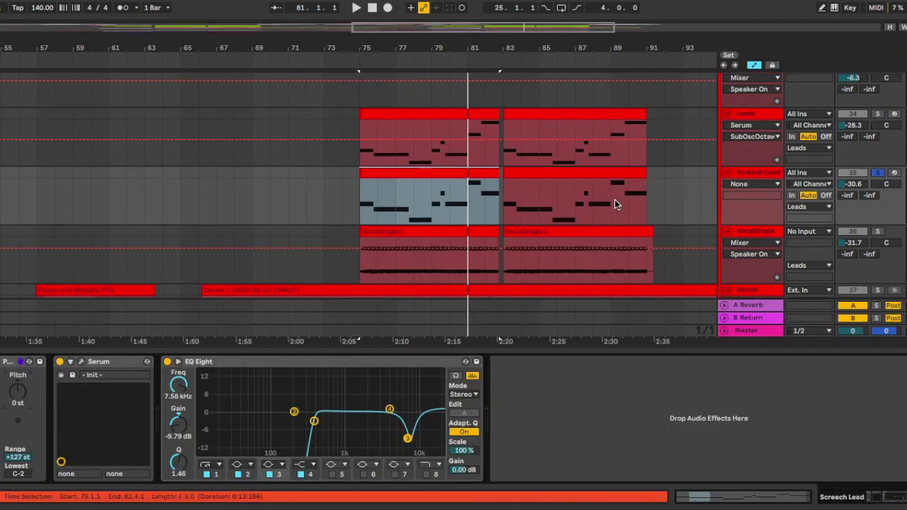
drag(615, 201, 576, 198)
key(space)
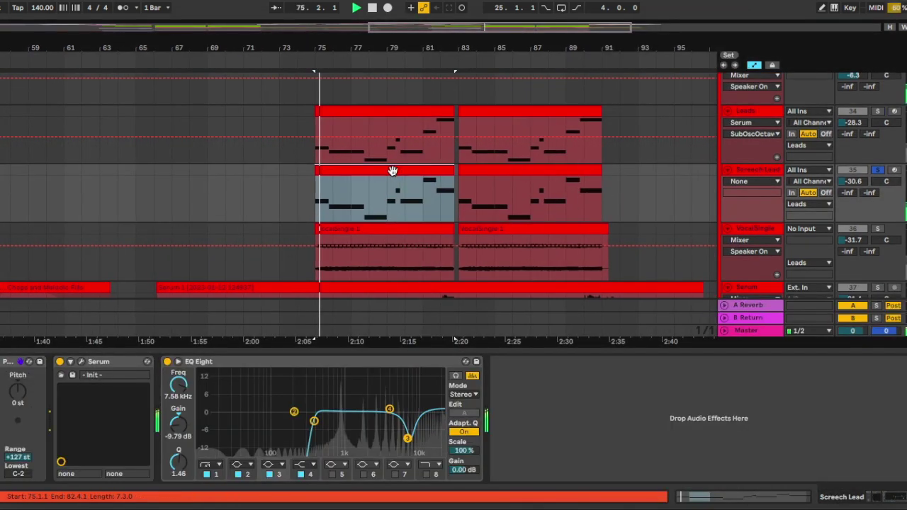
scroll(393, 171, up, 3)
scroll(392, 171, right, 1)
scroll(393, 171, down, 3)
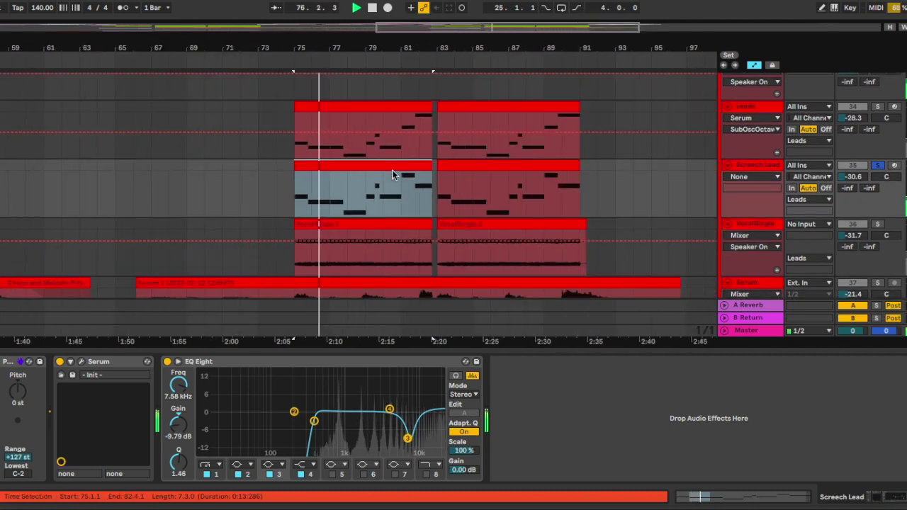
Step: Examine the Screech Lead clip's notes during playback up to bar 82, and open the track's Serum window
drag(393, 171, 362, 160)
scroll(353, 158, up, 2)
scroll(352, 158, up, 1)
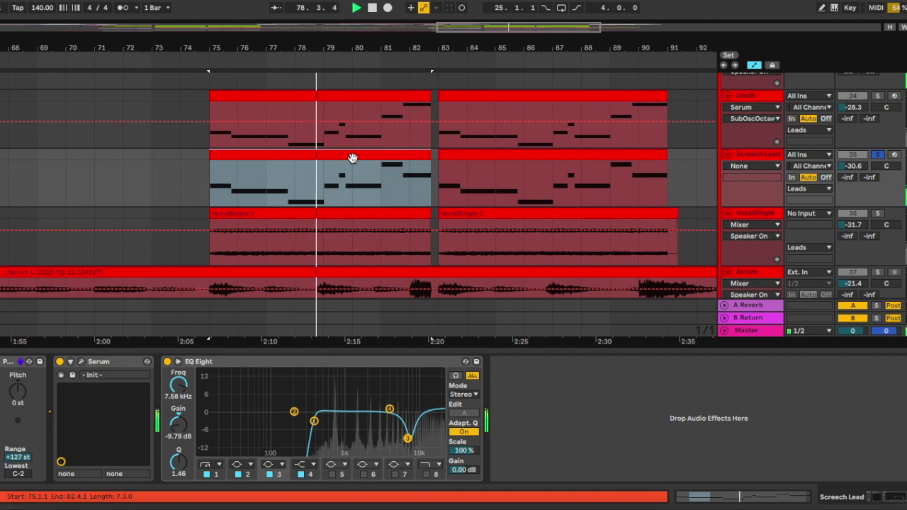
scroll(353, 158, down, 1)
scroll(353, 158, down, 1)
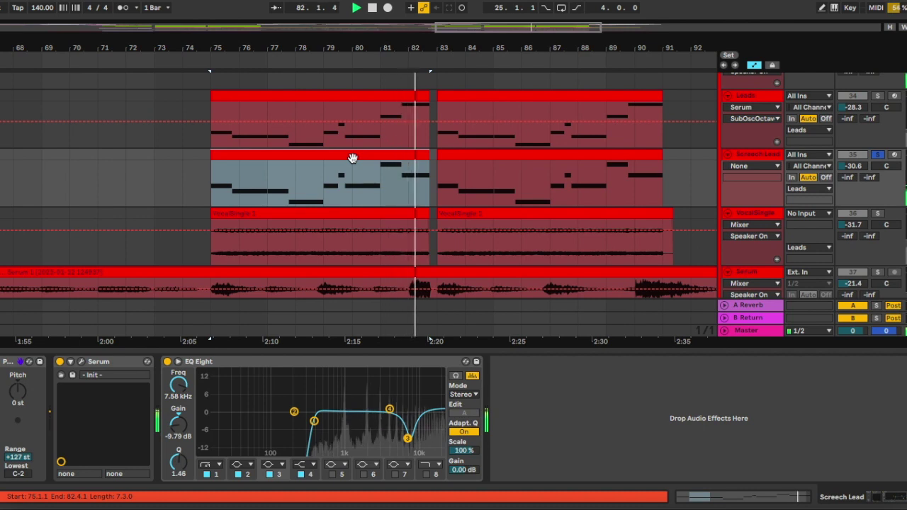
scroll(353, 158, down, 1)
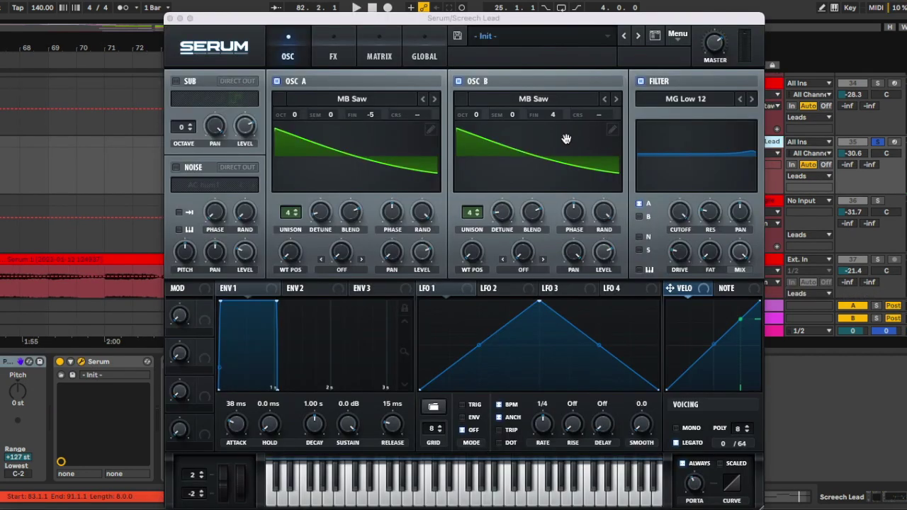
Step: Review the effects rack and the oscillator and filter settings in the Screech Lead's Serum patch, moving its window up
click(333, 44)
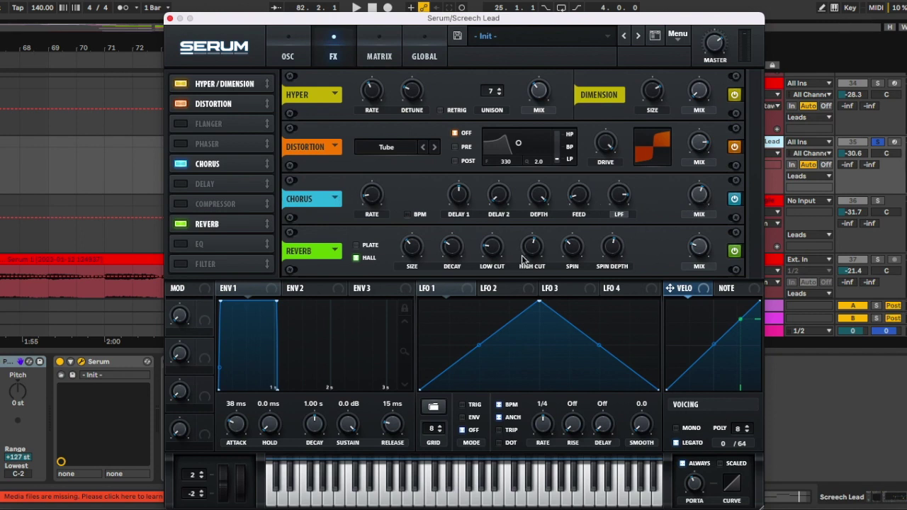
click(286, 50)
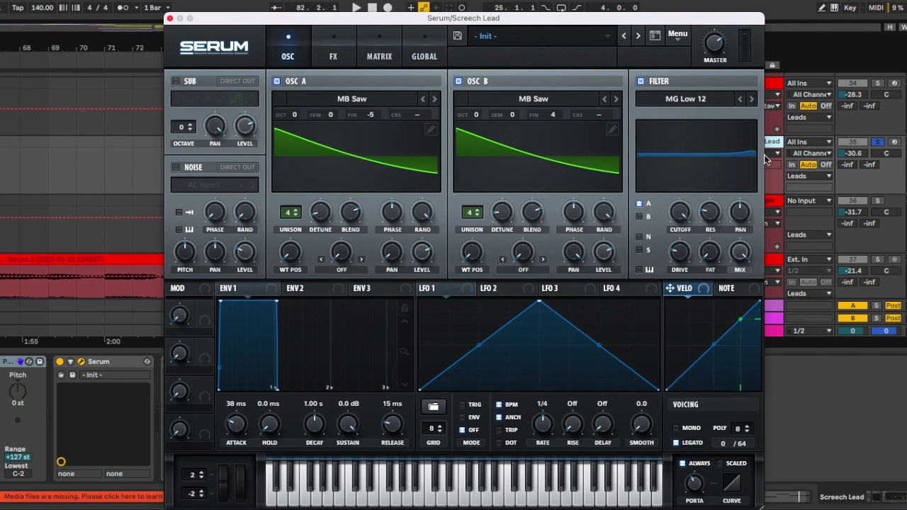
drag(567, 18, 567, 0)
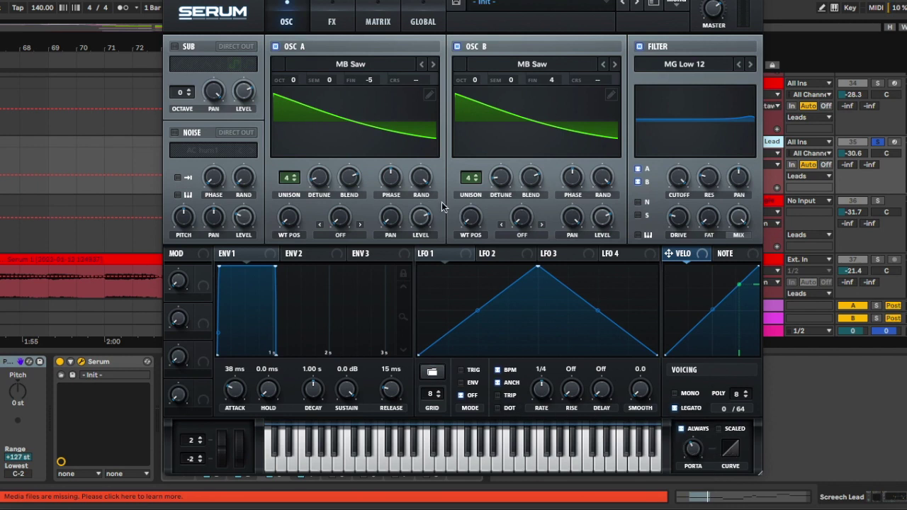
drag(286, 0, 286, 10)
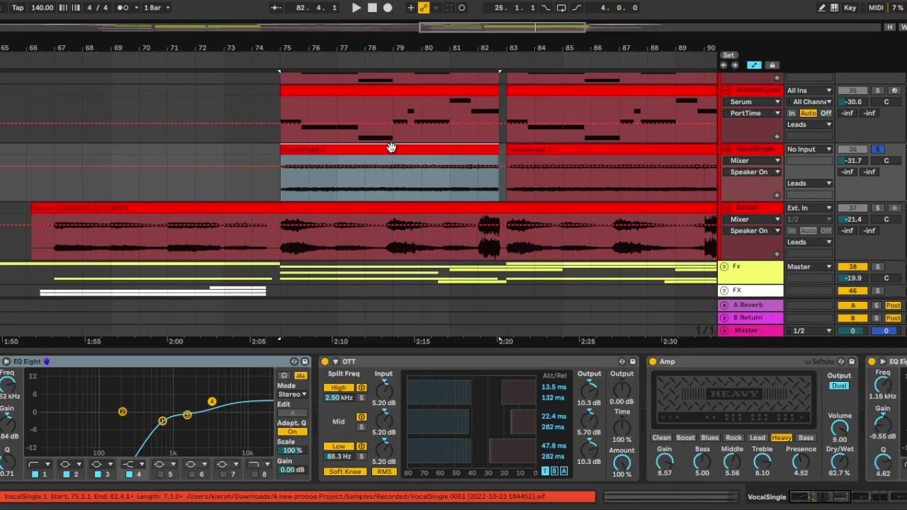
Step: Select the first VocalSingle clip, glance over its device chain and play the soloed track from bar 75
scroll(390, 148, up, 3)
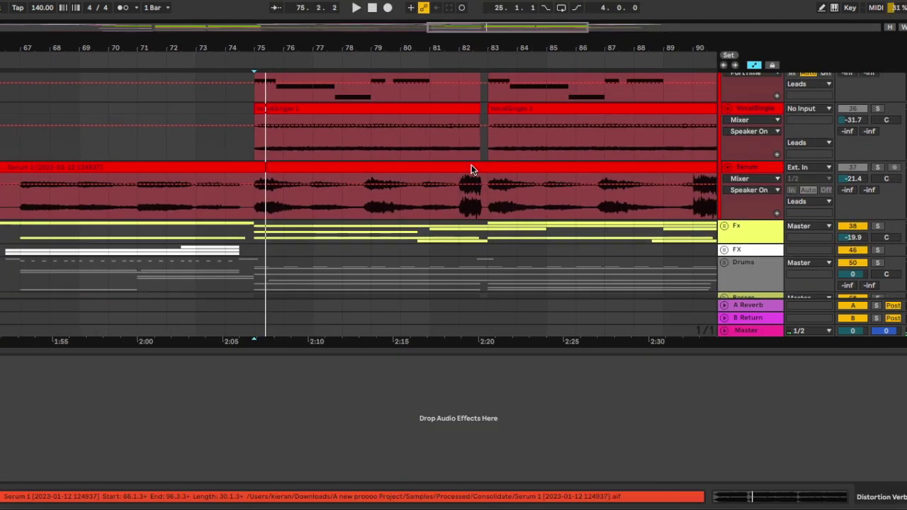
scroll(471, 170, up, 3)
click(399, 158)
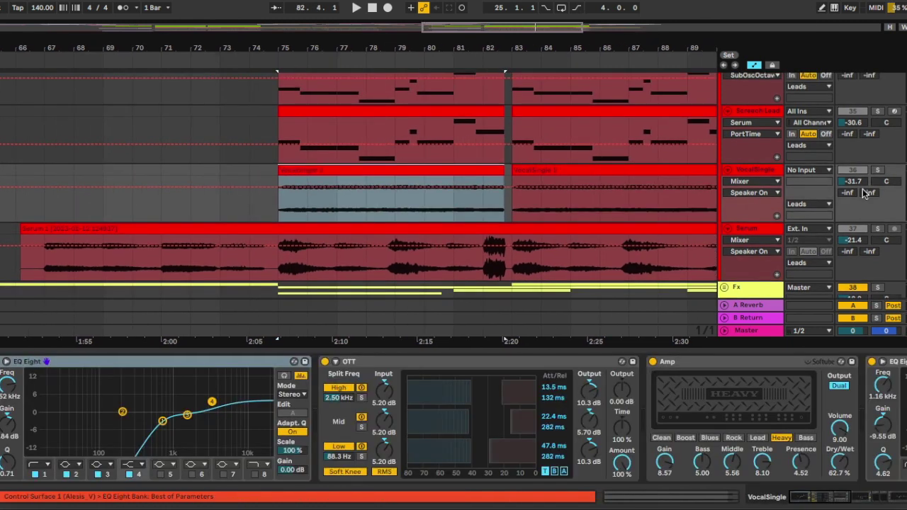
scroll(559, 224, down, 3)
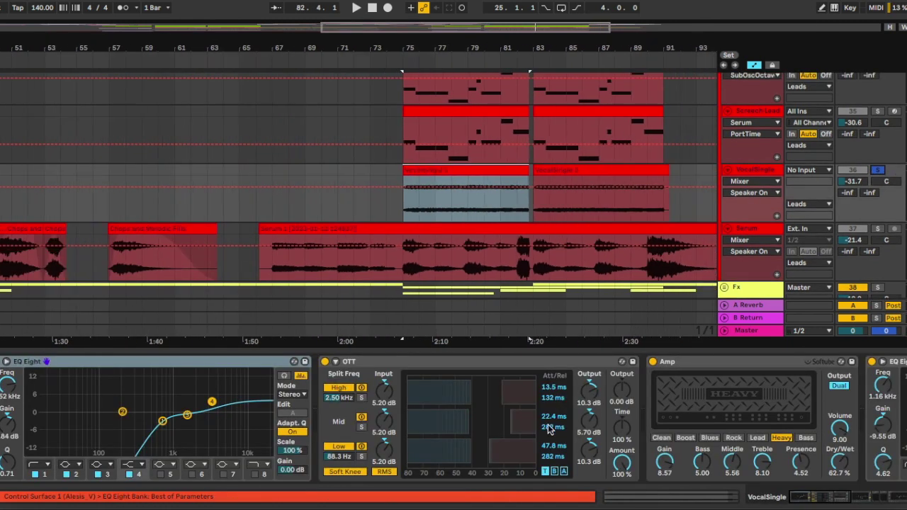
scroll(549, 428, right, 10)
scroll(548, 429, left, 10)
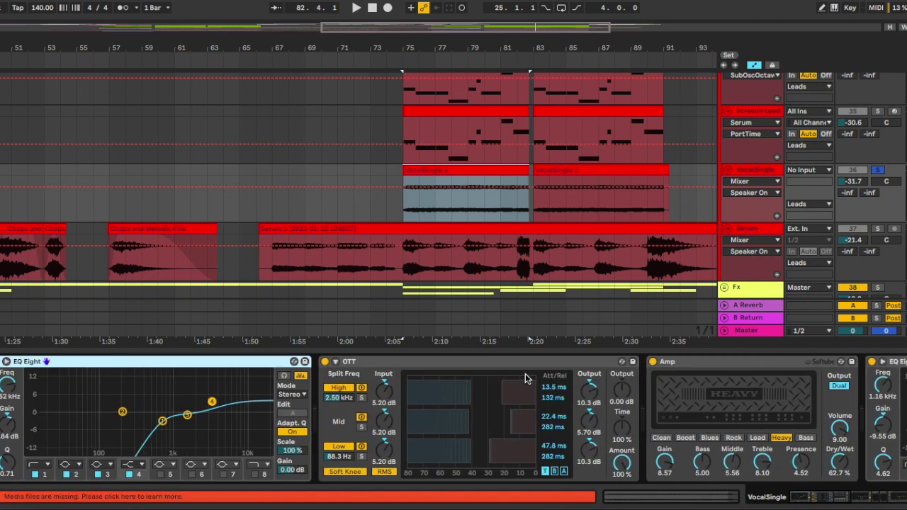
scroll(464, 387, right, 3)
scroll(544, 75, up, 2)
scroll(543, 75, up, 1)
key(space)
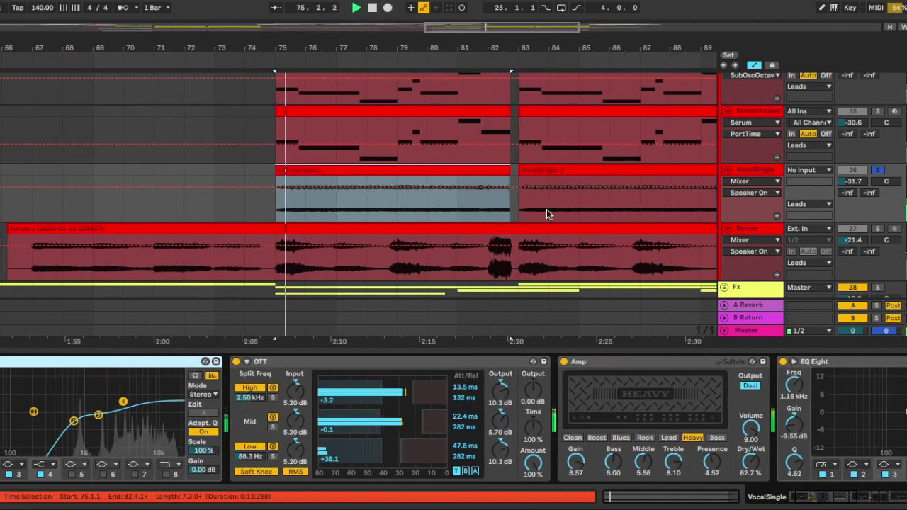
Step: Listen to the soloed VocalSingle clip up to bar 82 while viewing its waveform beside the neighbouring lead clips
scroll(546, 209, right, 2)
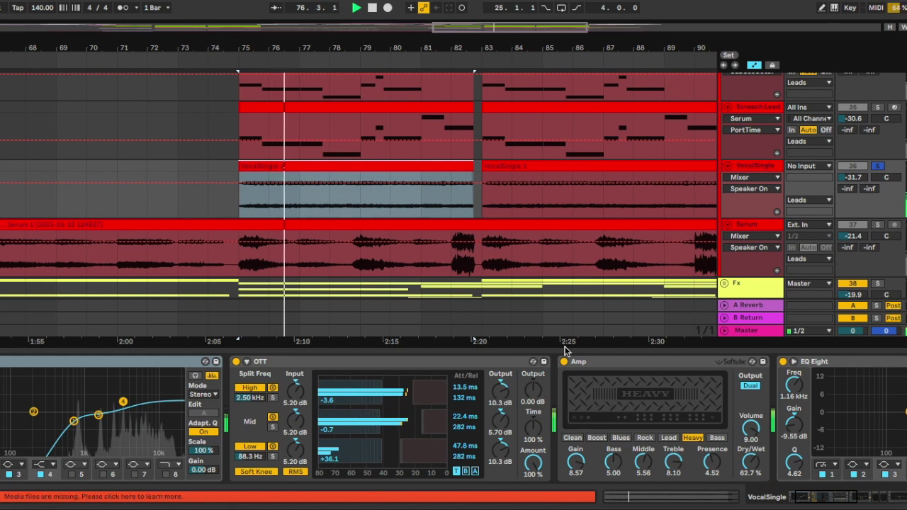
click(579, 351)
scroll(488, 280, down, 3)
scroll(488, 280, up, 1)
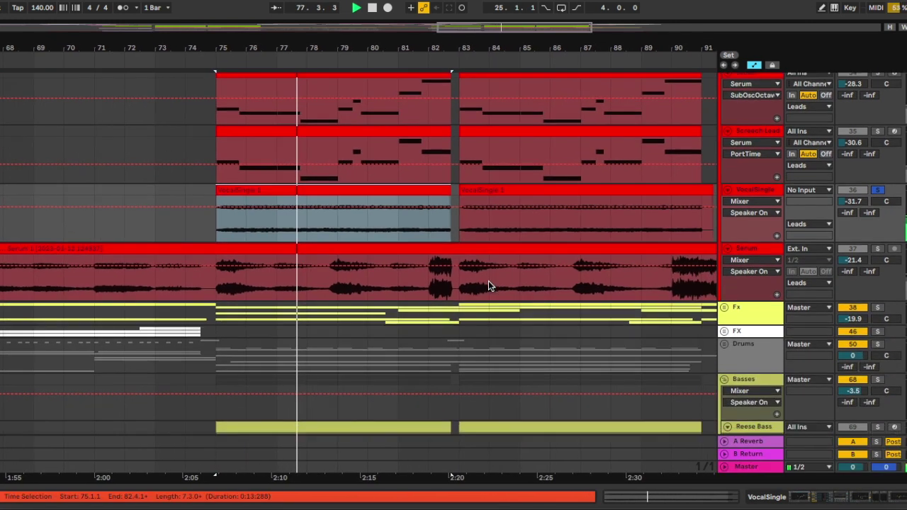
scroll(488, 280, right, 3)
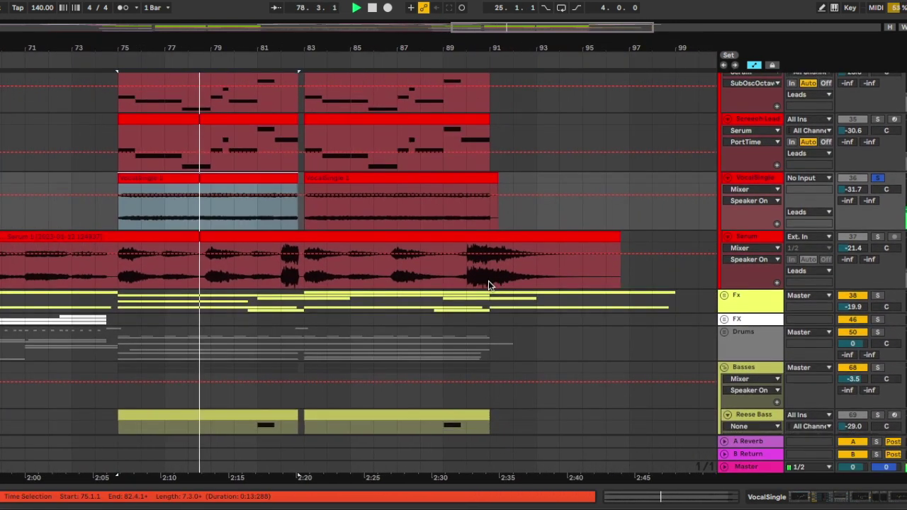
scroll(488, 280, left, 3)
scroll(488, 281, right, 1)
scroll(488, 281, up, 2)
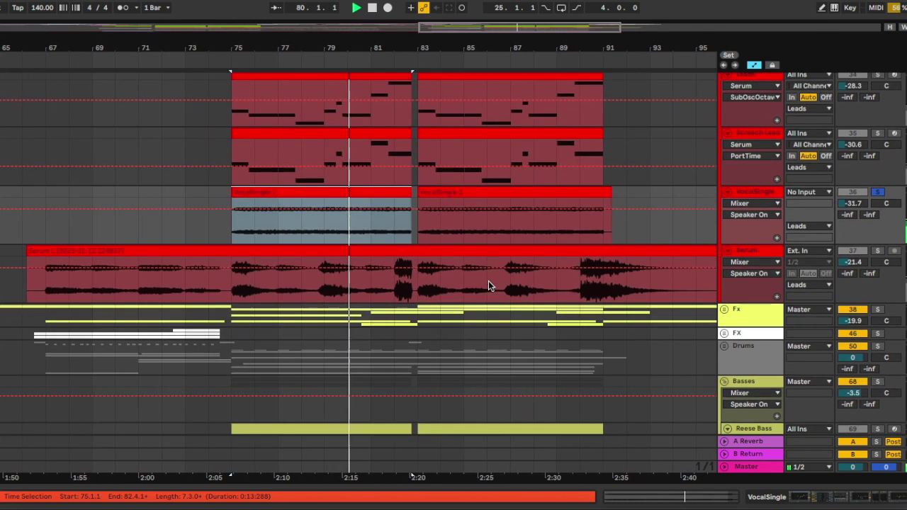
scroll(488, 281, down, 1)
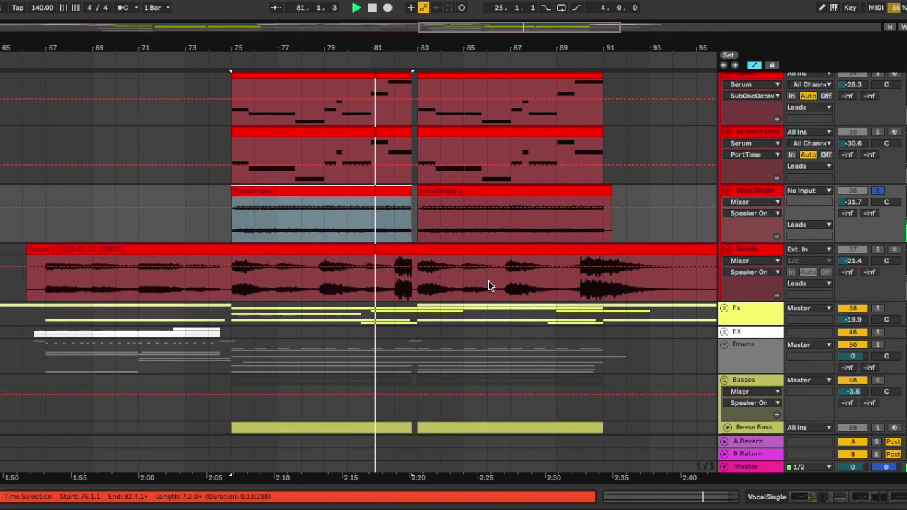
scroll(488, 280, down, 1)
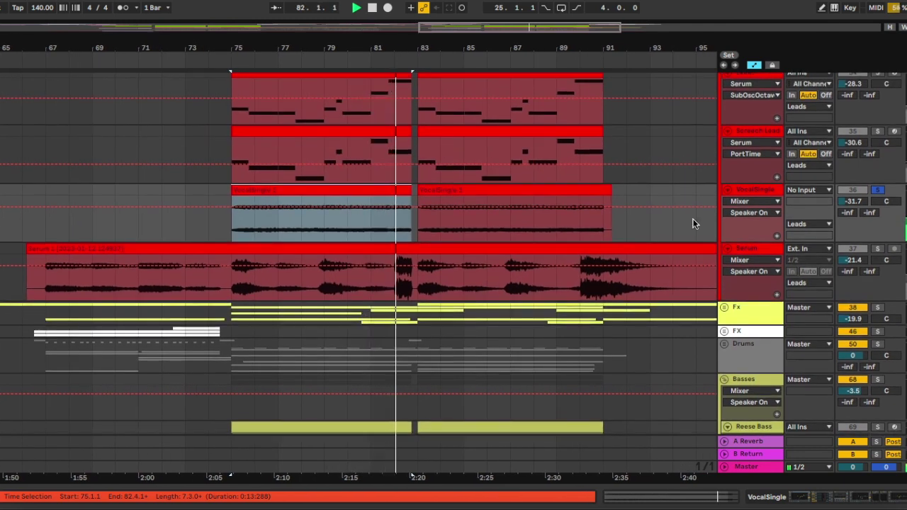
Step: Examine the VocalSingle device chain from the first EQ Eight through OTT and Amp to the later EQ Eight devices
double_click(748, 191)
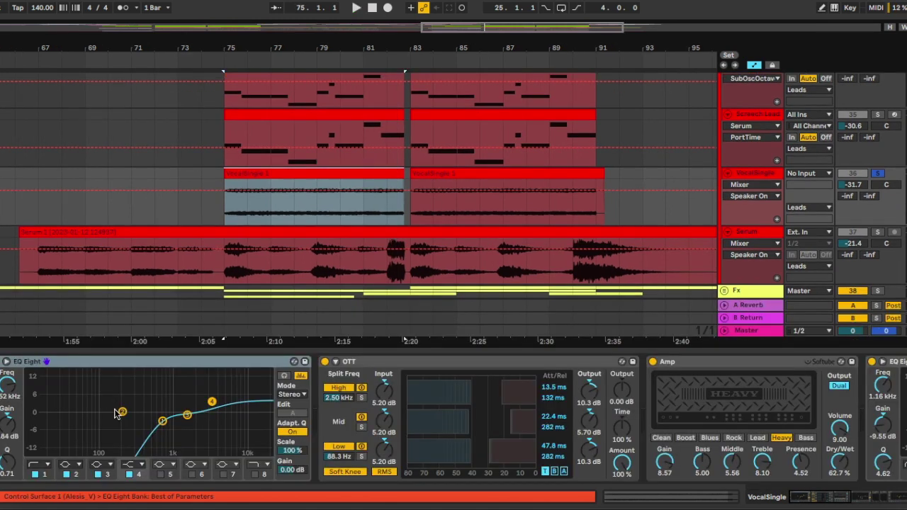
scroll(202, 423, down, 5)
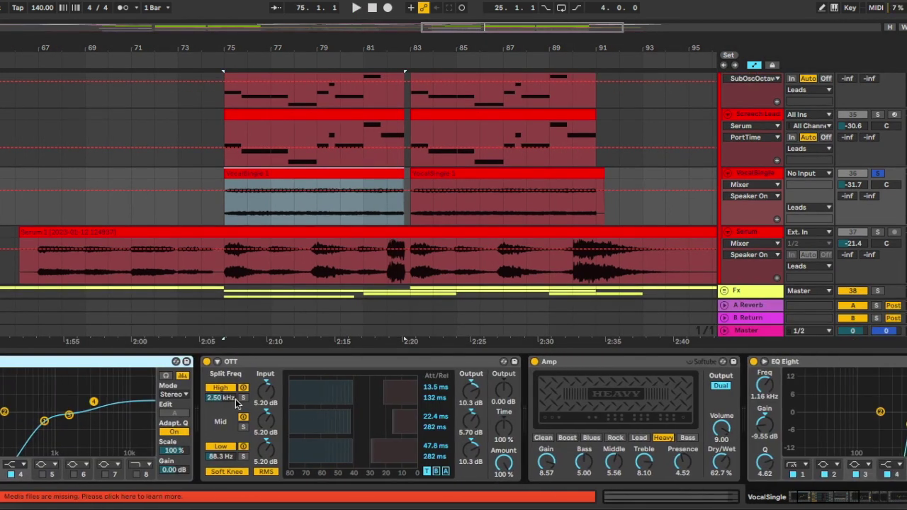
scroll(370, 420, down, 6)
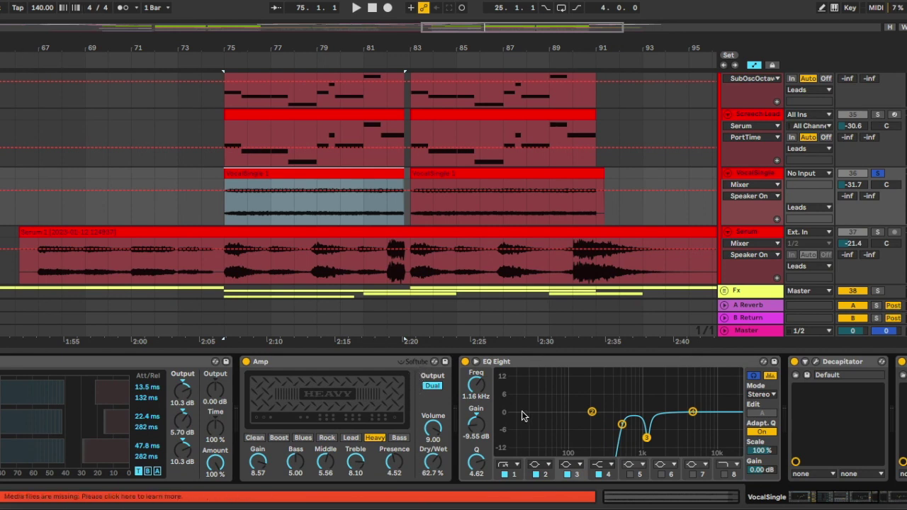
scroll(521, 410, down, 3)
scroll(247, 411, up, 1)
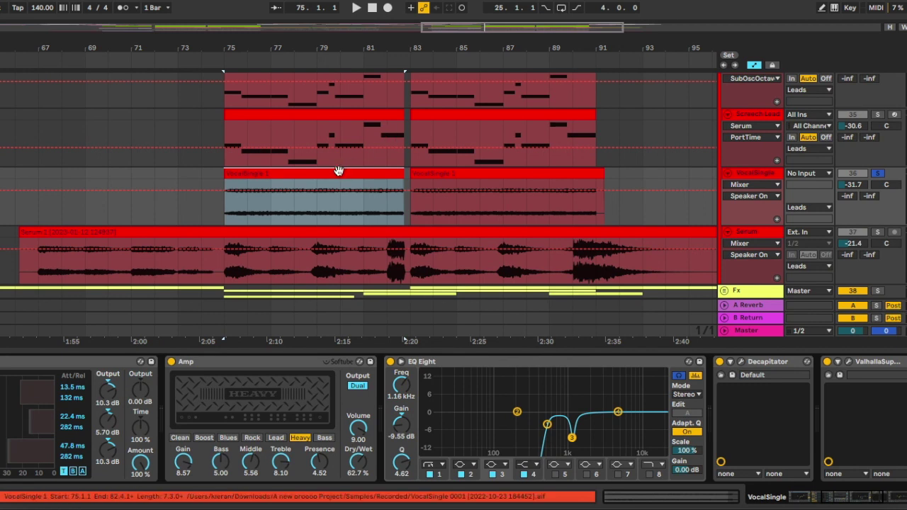
scroll(257, 394, down, 4)
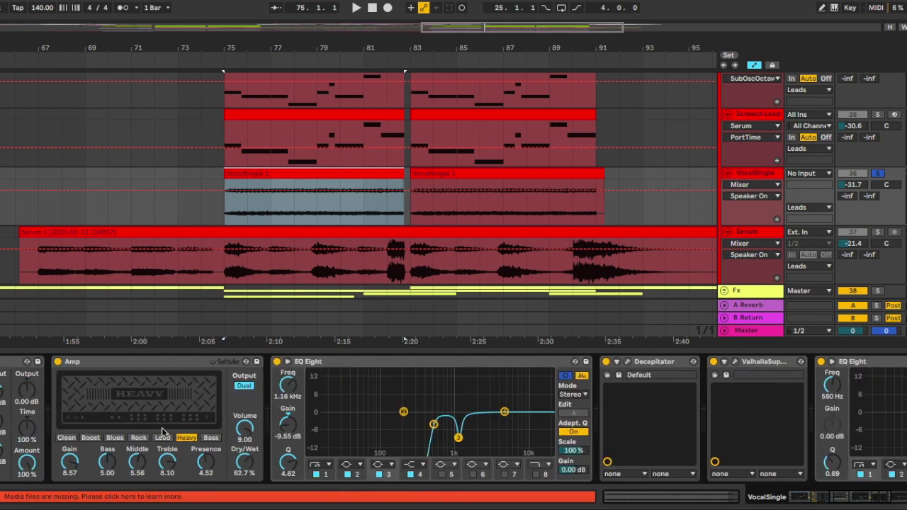
scroll(175, 408, up, 7)
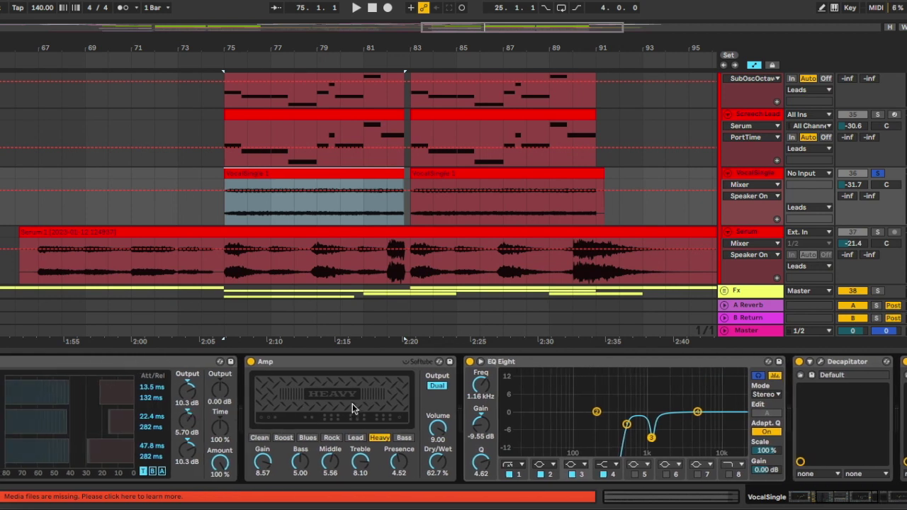
scroll(352, 403, down, 10)
scroll(416, 418, down, 1)
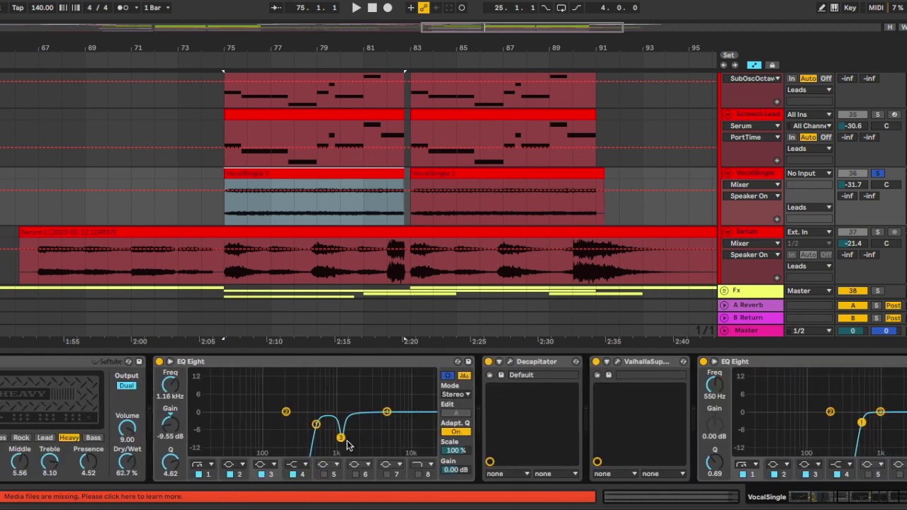
scroll(306, 424, down, 1)
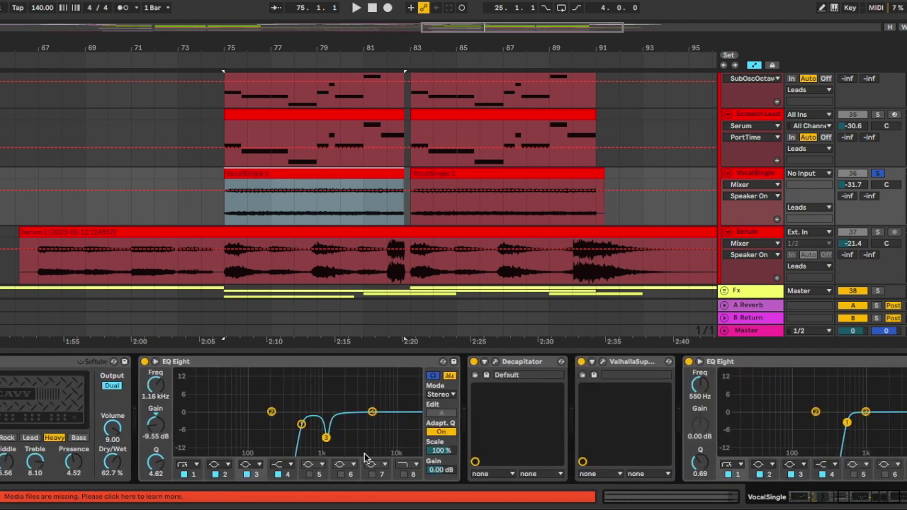
scroll(366, 458, down, 2)
scroll(319, 436, down, 8)
Step: Open the Decapitator plug-in on VocalSingle, look over its drive and style settings, and close it
click(346, 362)
drag(382, 30, 367, 89)
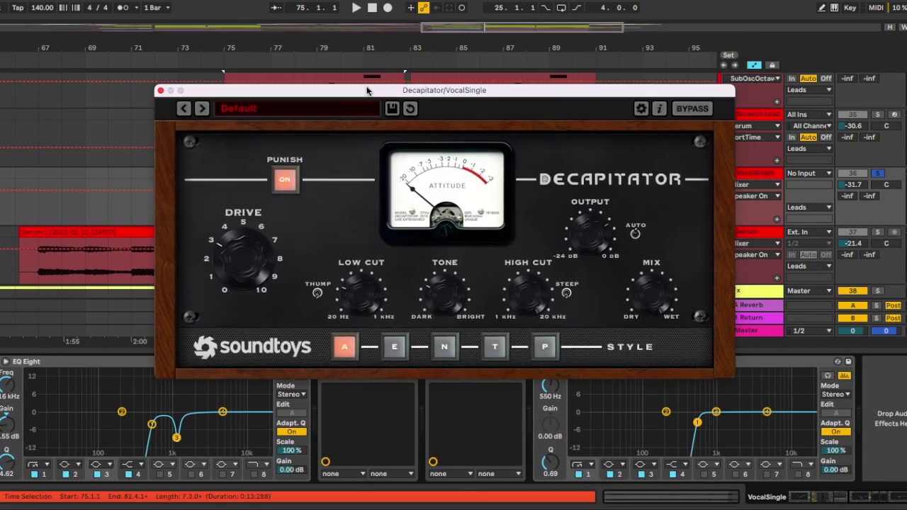
click(160, 91)
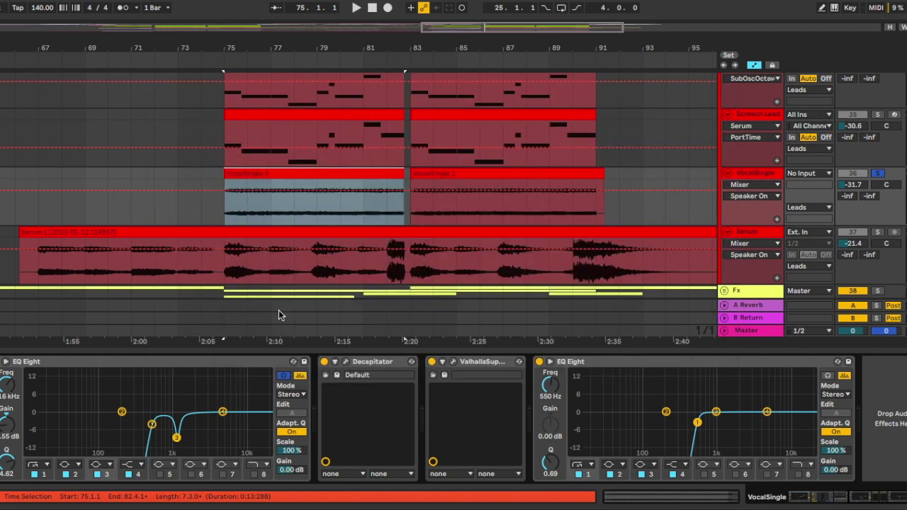
Step: Inspect the ValhallaSupermassive settings on VocalSingle, browse its reverb presets from A-Small to Z-Massive, and close the plug-in
click(453, 362)
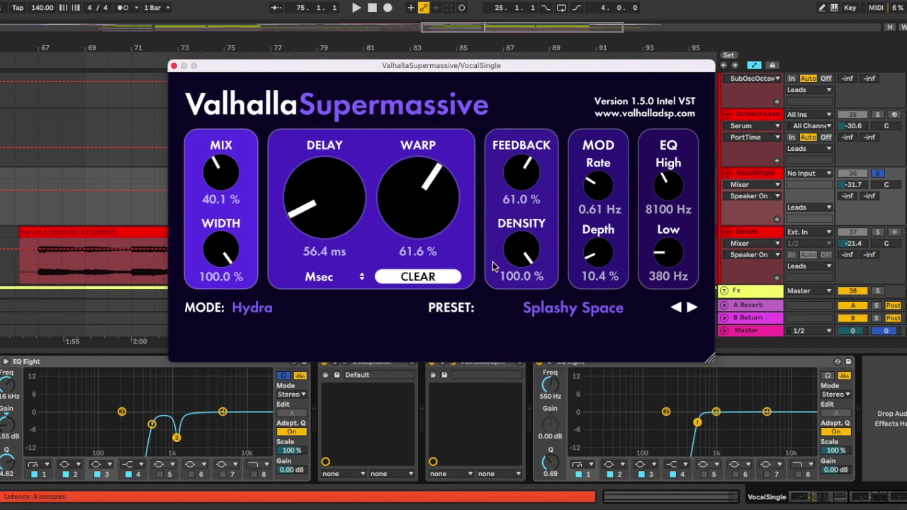
click(577, 312)
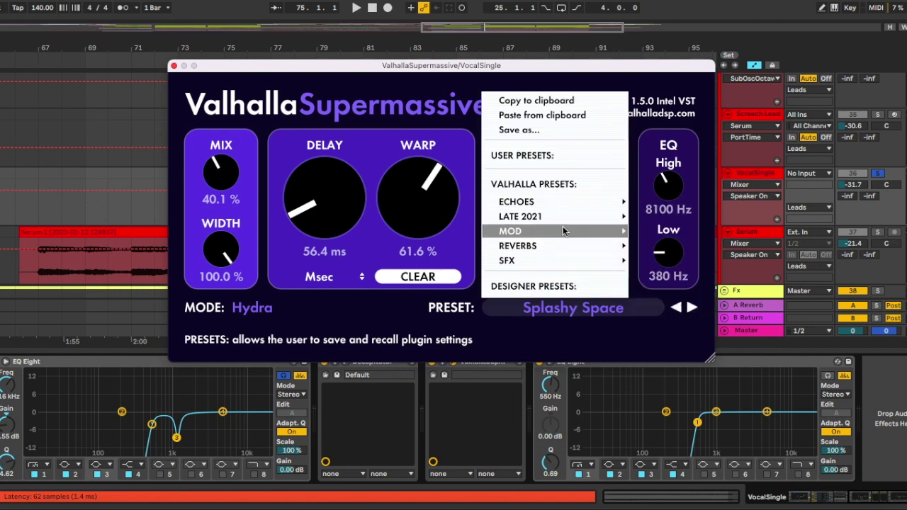
mouse_move(557, 244)
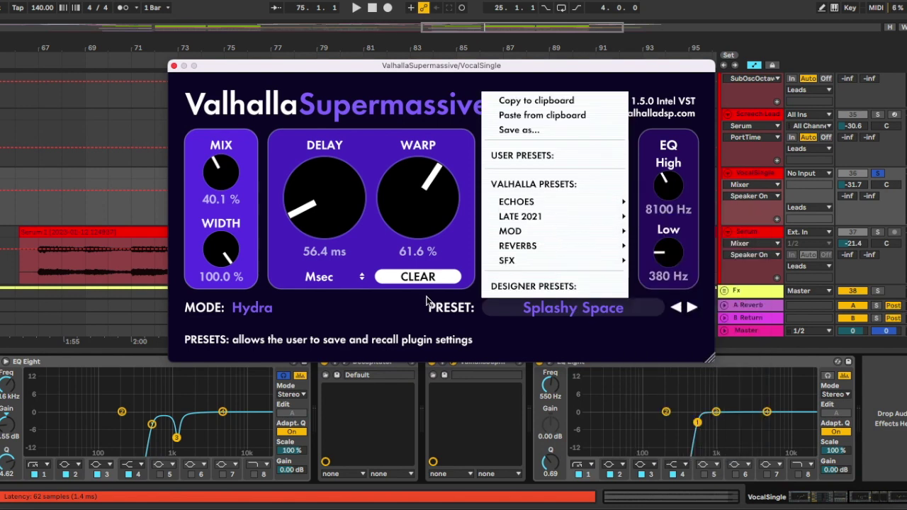
click(401, 311)
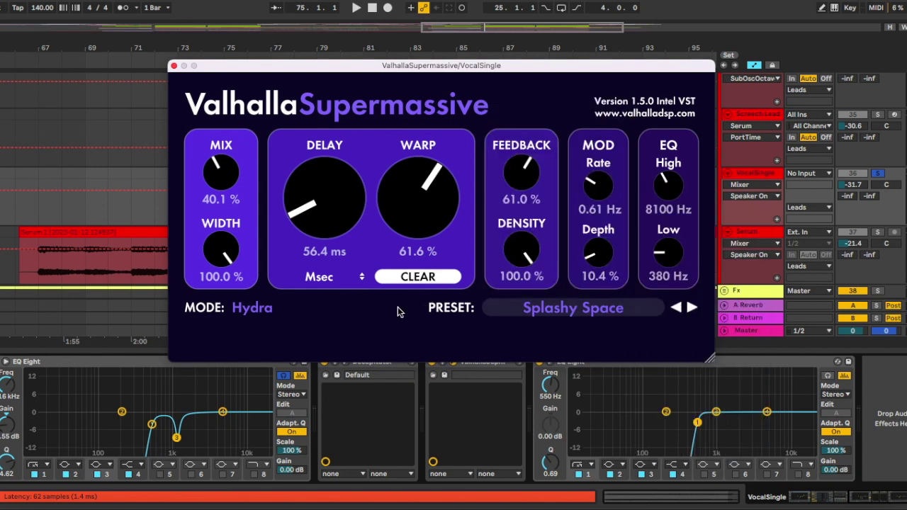
click(593, 314)
mouse_move(563, 246)
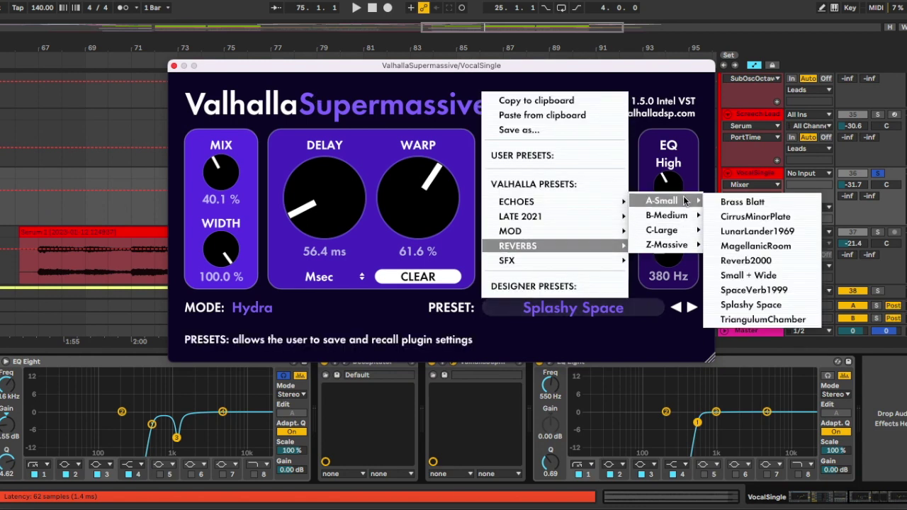
mouse_move(691, 250)
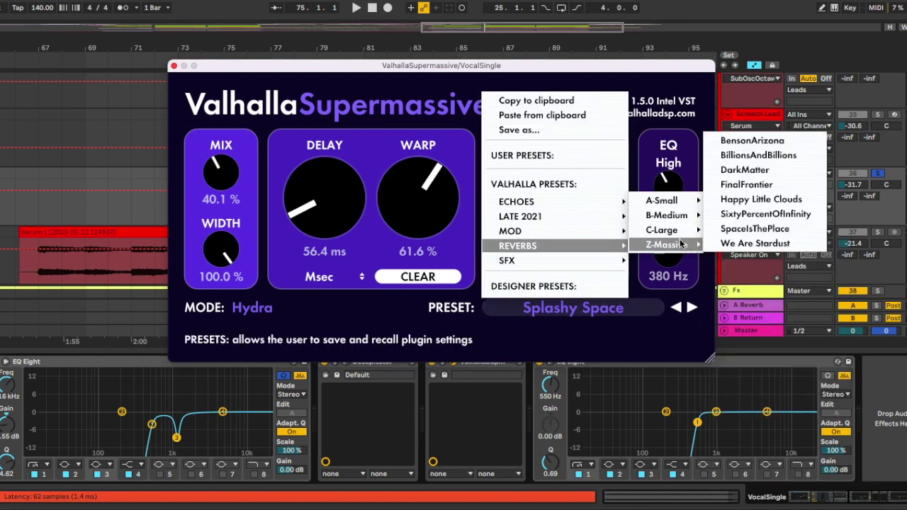
click(386, 326)
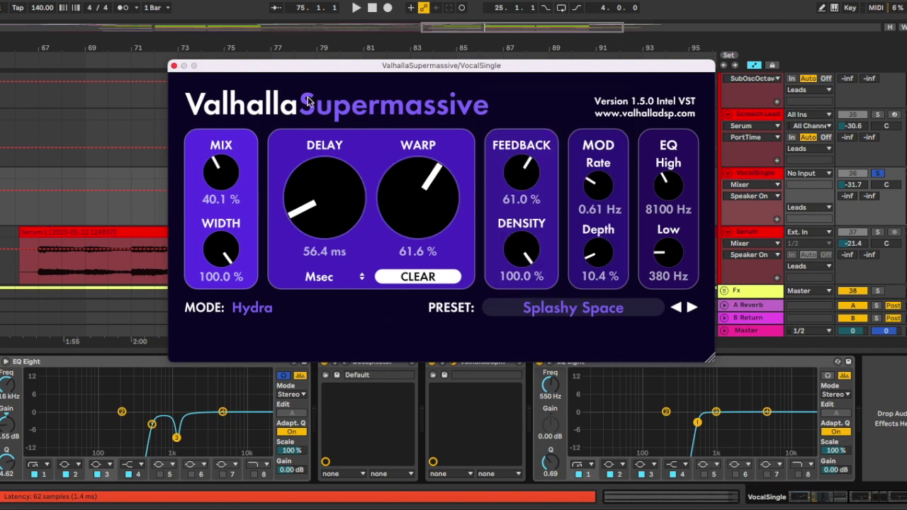
click(173, 65)
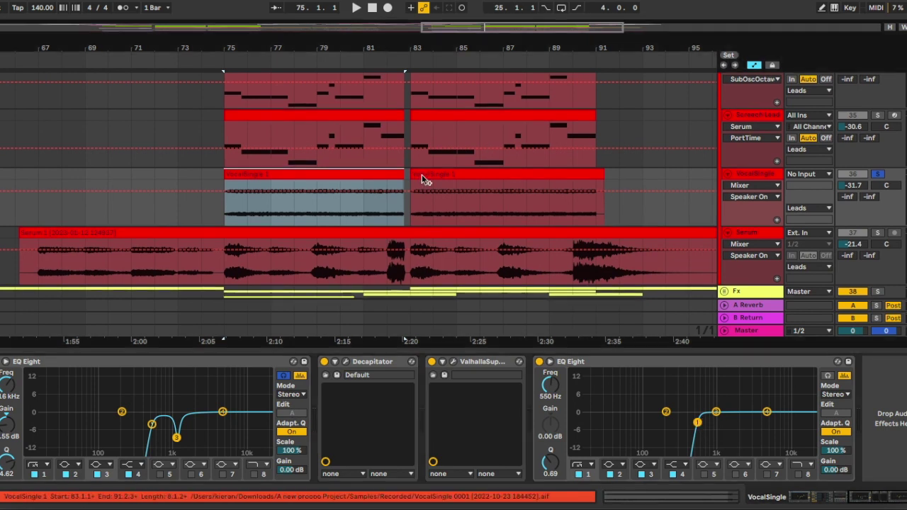
Step: Select the Reese Bass track's first clip in the Basses group, starting at bar 75
scroll(405, 181, up, 5)
scroll(405, 185, down, 8)
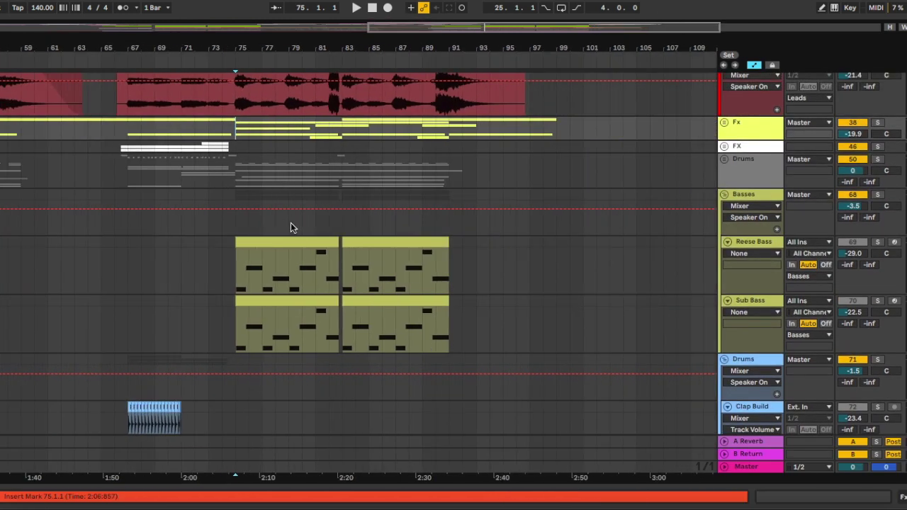
click(286, 244)
click(286, 242)
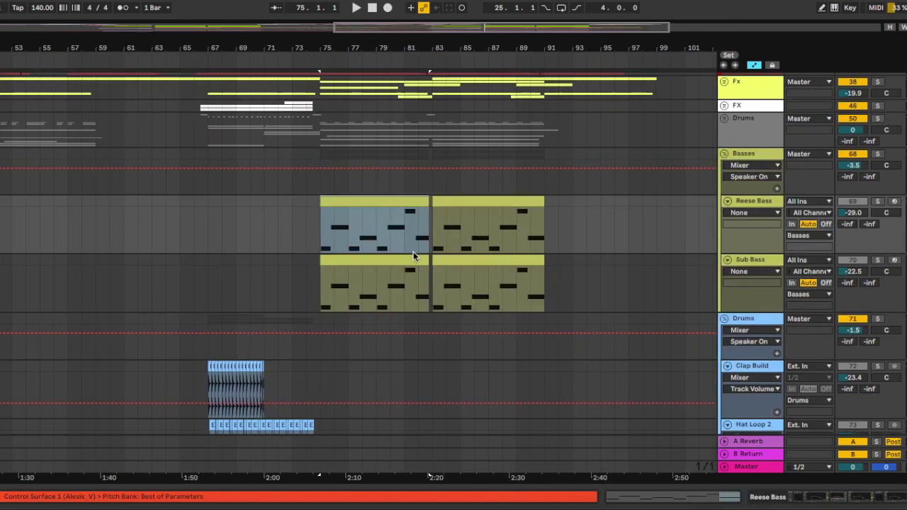
Step: Solo the Basses group and play both bass tracks from bar 75 to about bar 79
scroll(414, 252, up, 5)
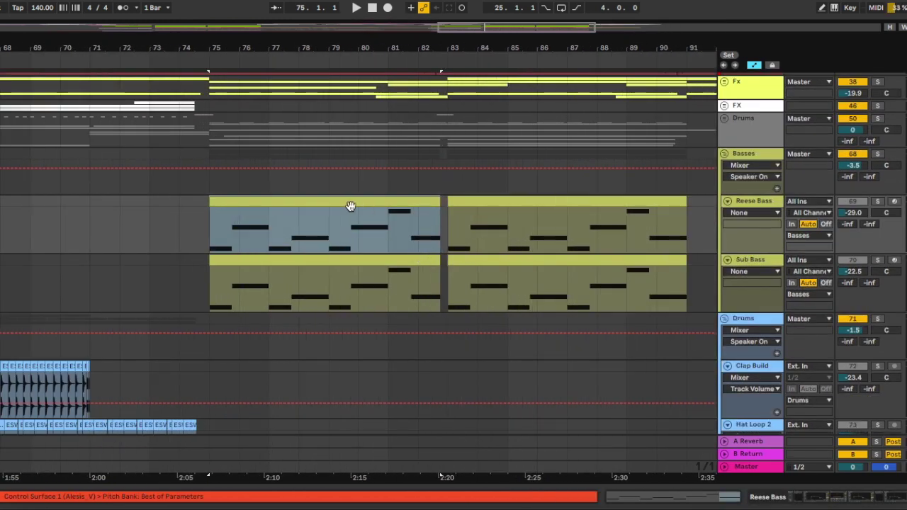
scroll(347, 203, left, 1)
scroll(411, 199, down, 1)
scroll(411, 200, right, 1)
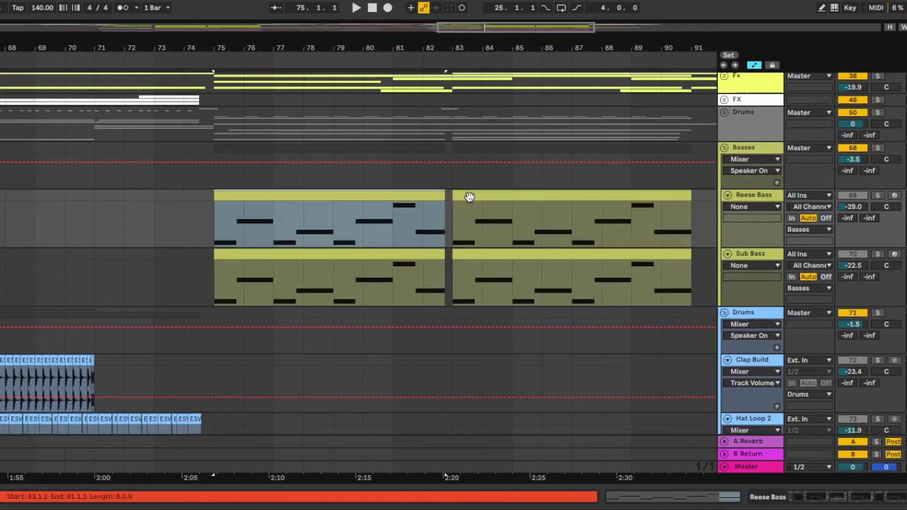
click(877, 142)
key(space)
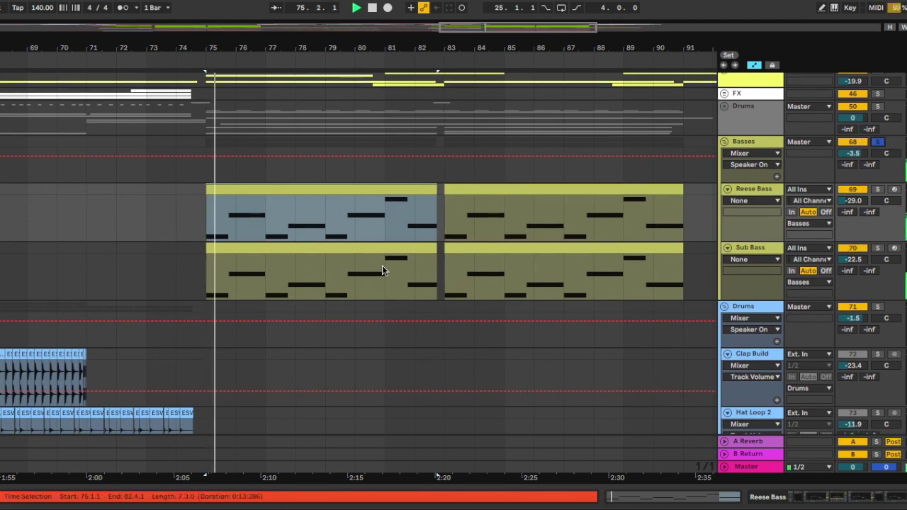
scroll(382, 265, right, 2)
scroll(382, 268, up, 1)
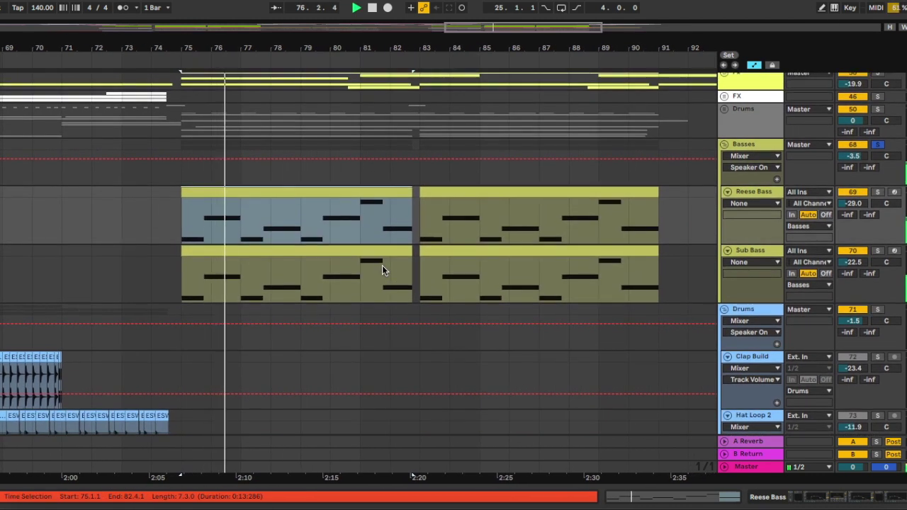
scroll(381, 269, up, 1)
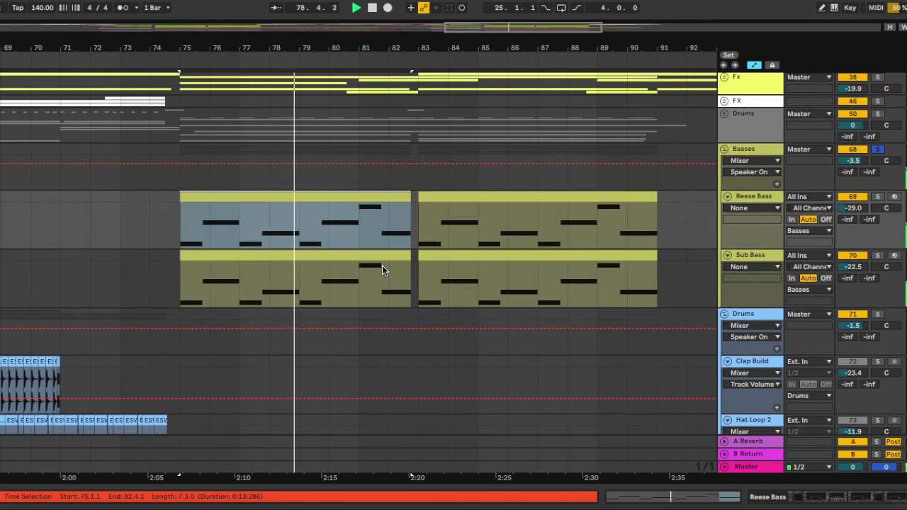
scroll(382, 265, up, 1)
key(space)
Step: Show the Reese Bass device chain, look over Serum, EQ Eight, Amp and CamelCrusher, and hide the device view
scroll(381, 265, down, 5)
scroll(358, 200, up, 5)
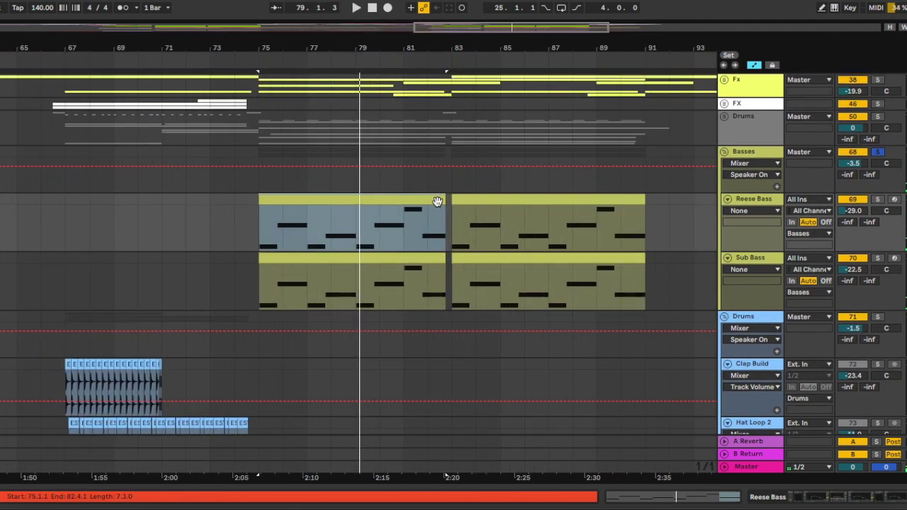
double_click(764, 203)
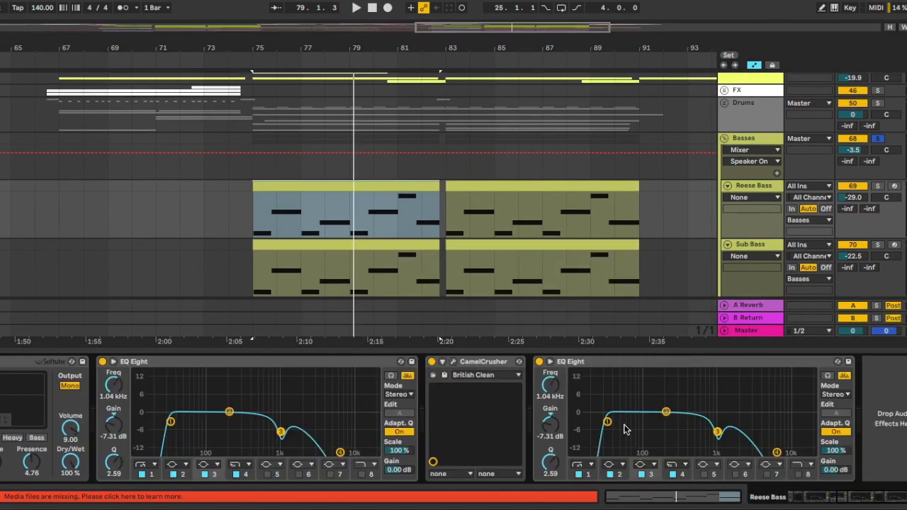
scroll(830, 423, up, 5)
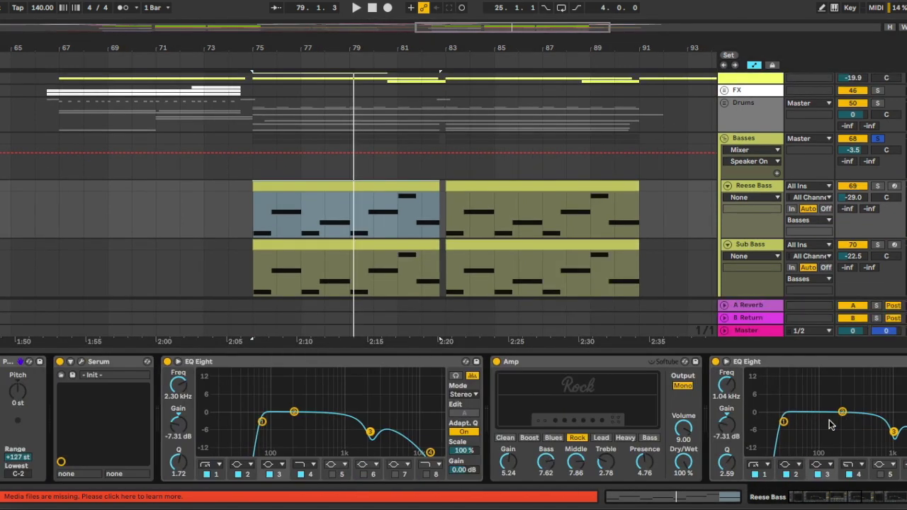
click(760, 184)
scroll(486, 249, down, 1)
click(359, 215)
key(super+alt+l)
scroll(361, 206, left, 1)
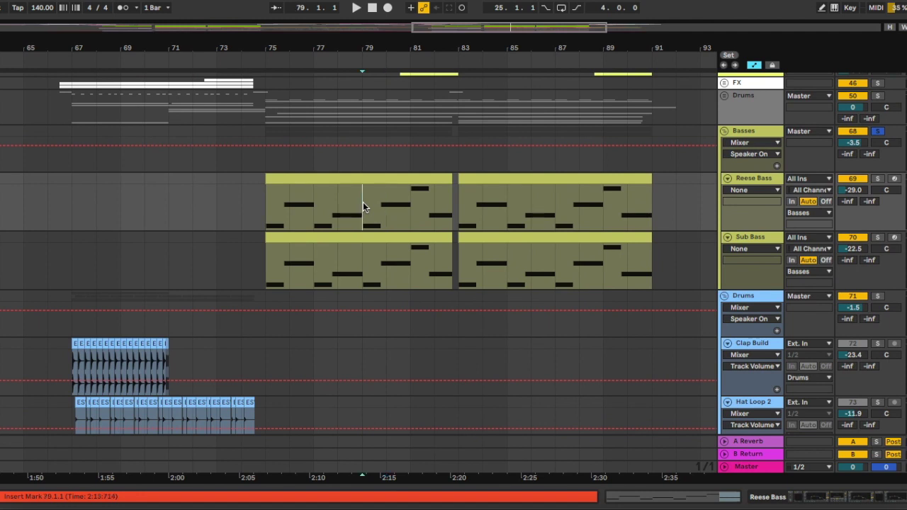
Step: Examine the bass note pattern by placing the insert marker on the Reese Bass track at bars 83, 75 and 79
scroll(363, 205, right, 2)
click(411, 217)
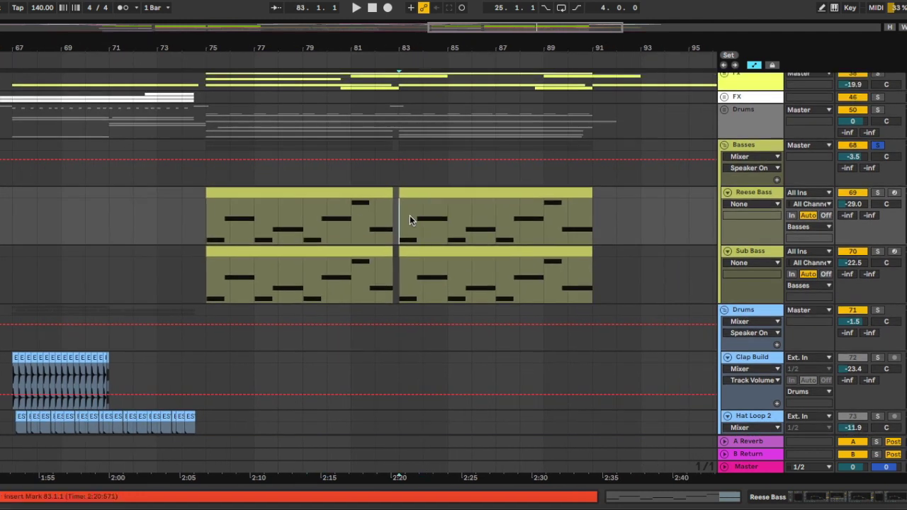
scroll(409, 215, right, 1)
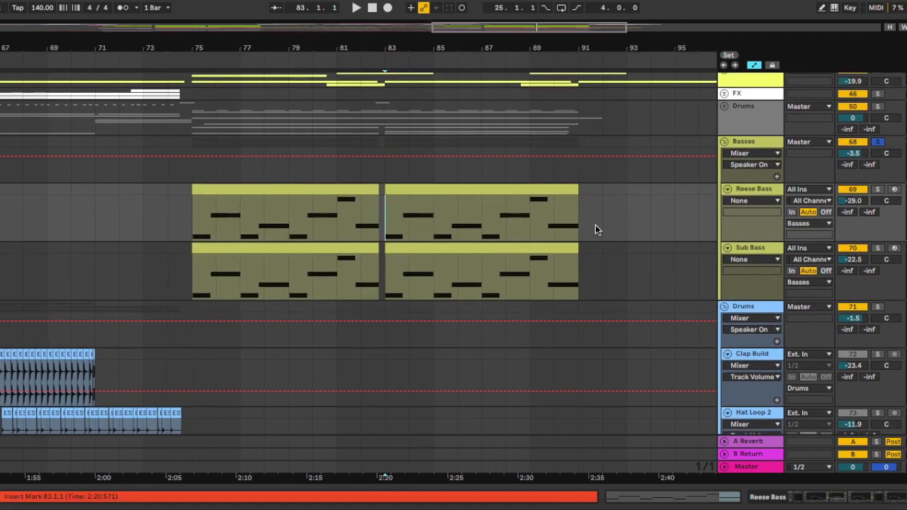
scroll(390, 203, left, 2)
click(323, 186)
click(231, 216)
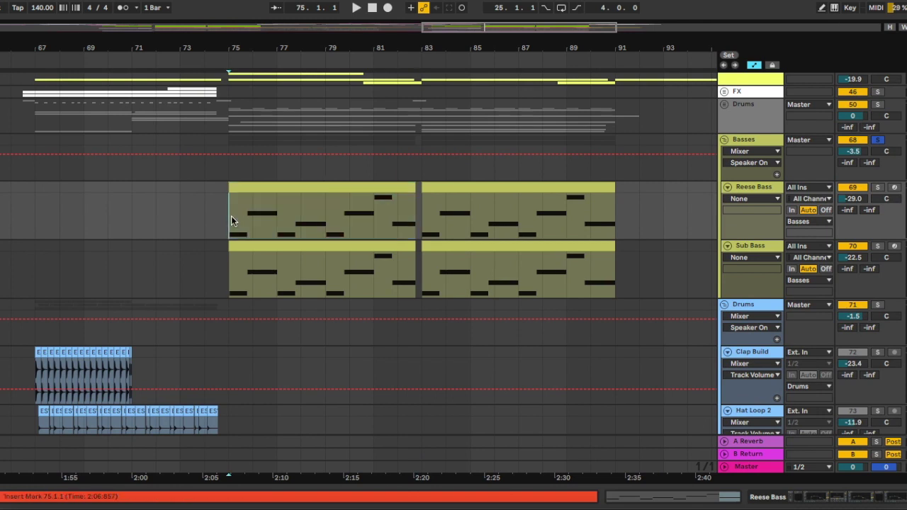
scroll(641, 262, up, 1)
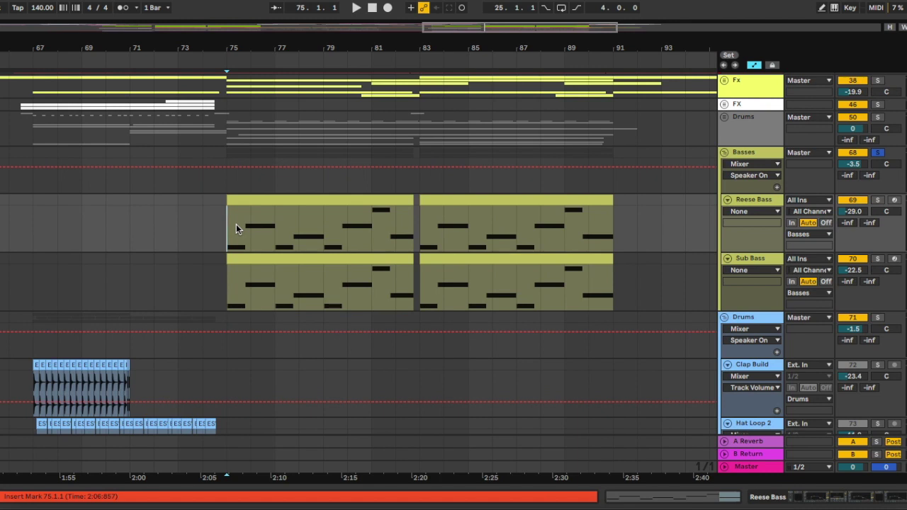
scroll(379, 225, up, 1)
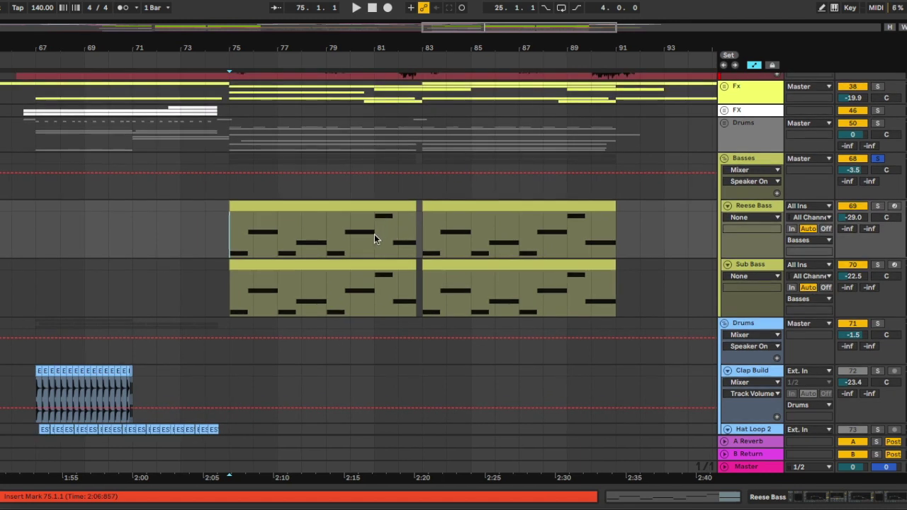
scroll(380, 230, up, 1)
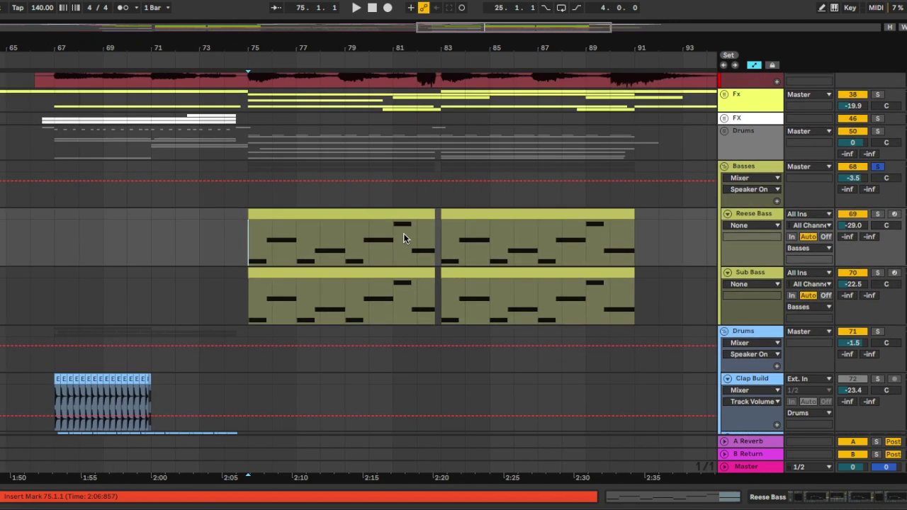
scroll(403, 234, down, 1)
click(335, 221)
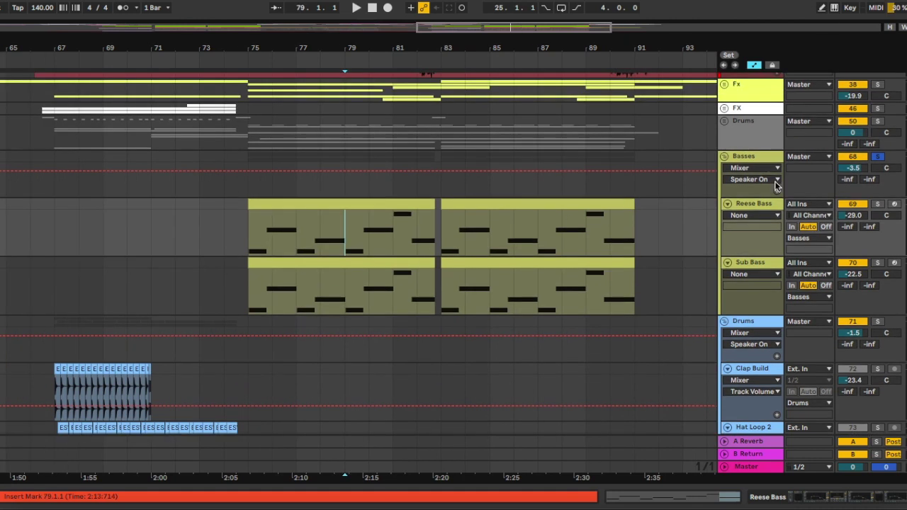
scroll(319, 228, down, 1)
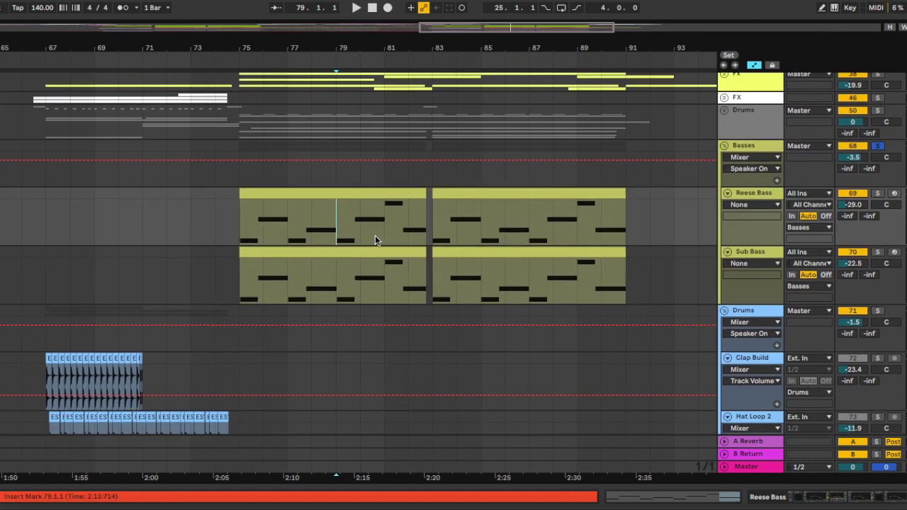
Step: Show the Sub Bass device chain with Serum and EQ Eight, then return to the full arrangement of the bass clips
click(751, 252)
click(753, 253)
scroll(523, 252, down, 2)
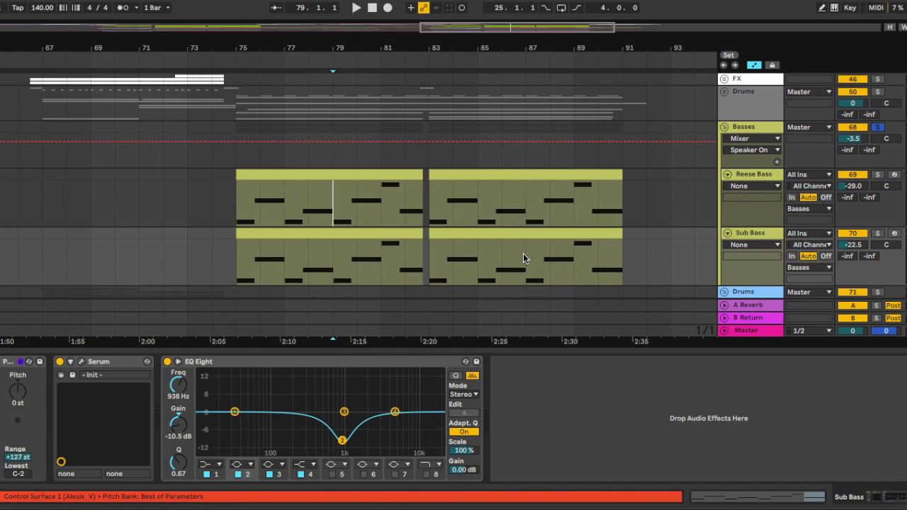
click(572, 352)
scroll(407, 247, up, 2)
scroll(511, 243, right, 1)
scroll(543, 239, down, 1)
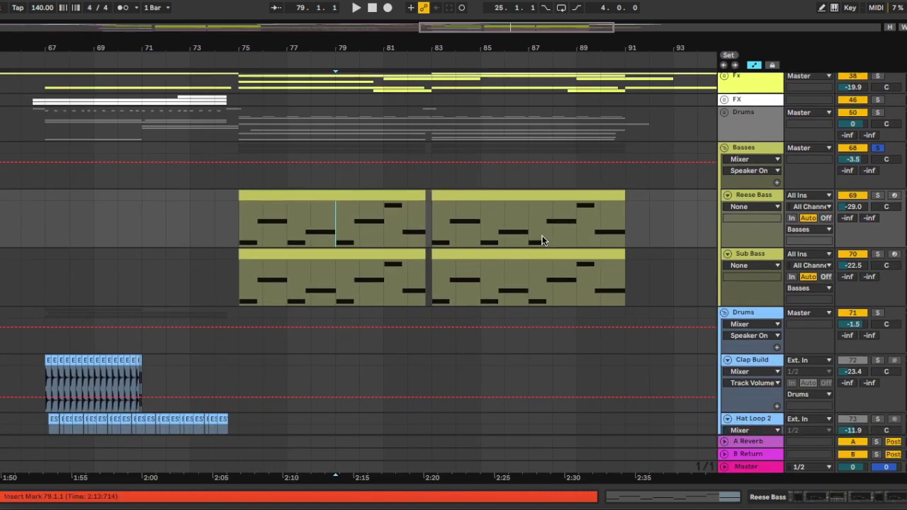
Step: Place the insert marker at bars 84, 87 and 83 to examine the notes in the second Reese Bass clip
click(463, 224)
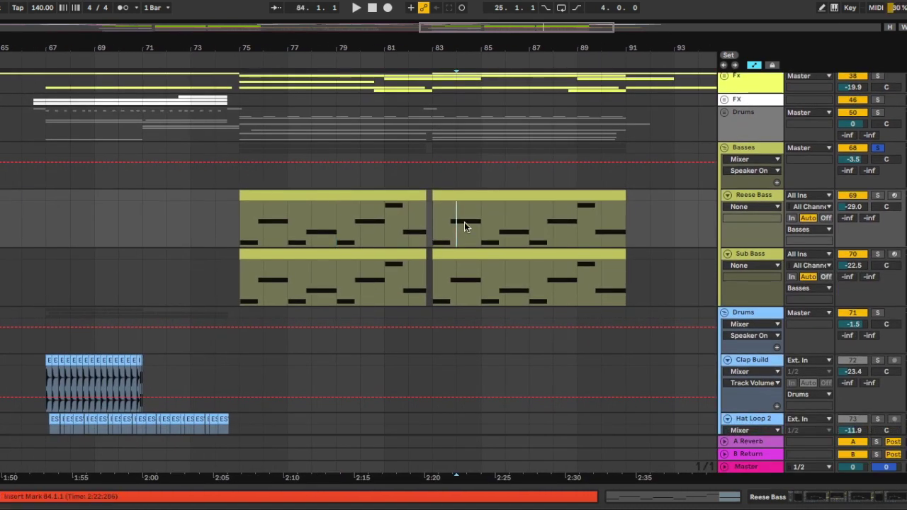
scroll(433, 215, right, 1)
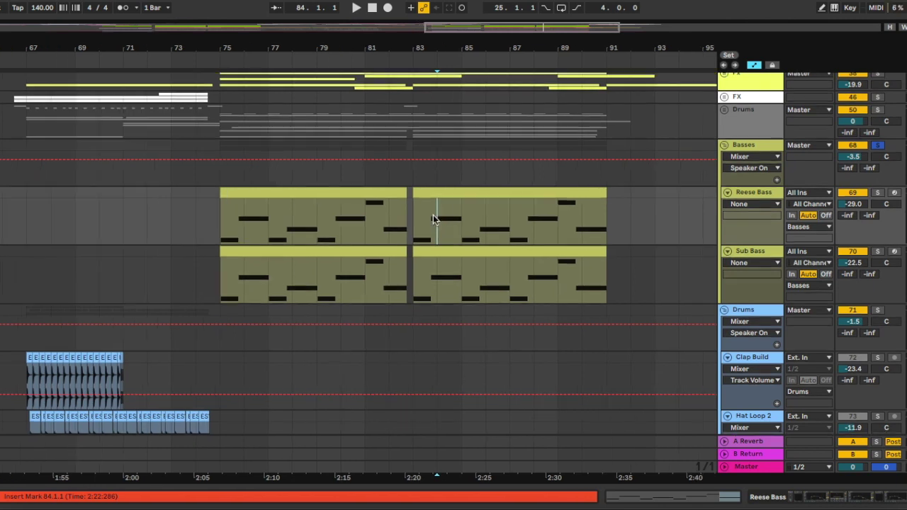
click(471, 218)
scroll(471, 218, right, 1)
click(490, 208)
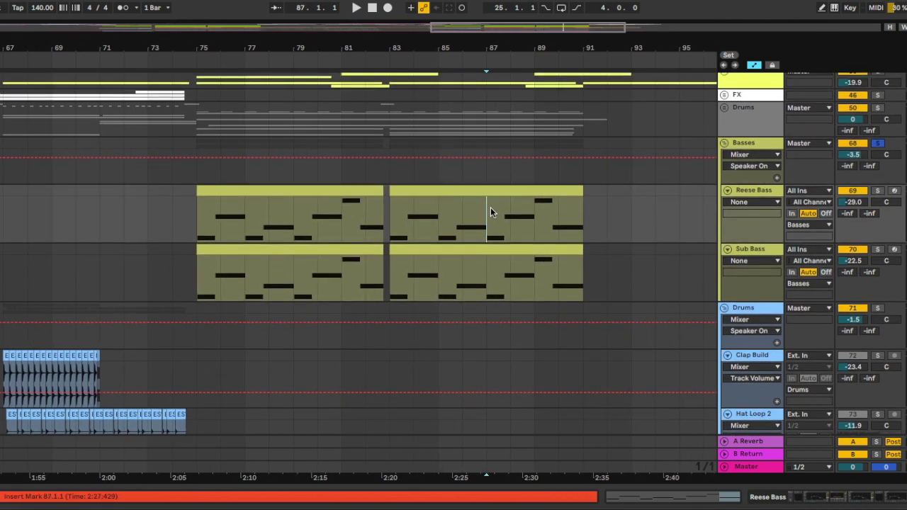
scroll(491, 207, left, 1)
click(414, 212)
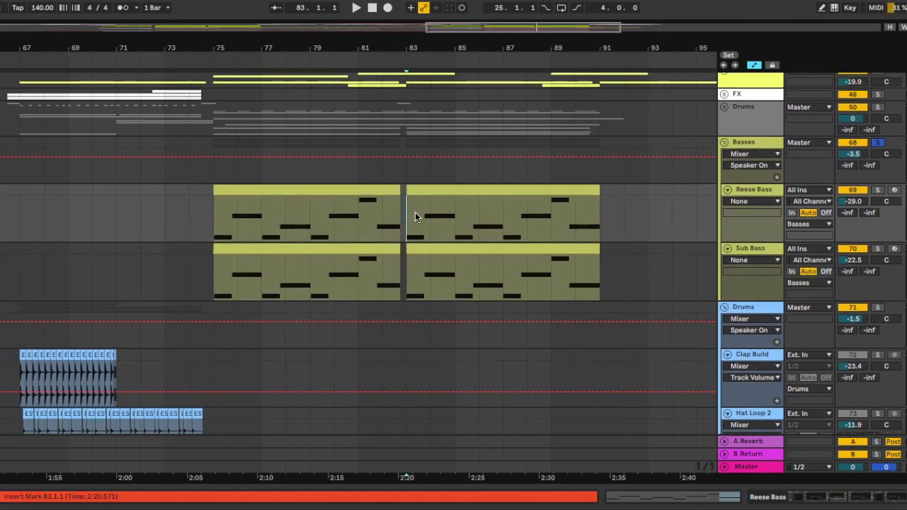
Step: Step the insert marker forward to bar 85 and back through the Reese Bass notes
scroll(414, 212, left, 1)
key(Right)
key(Right)
key(Right)
key(Right)
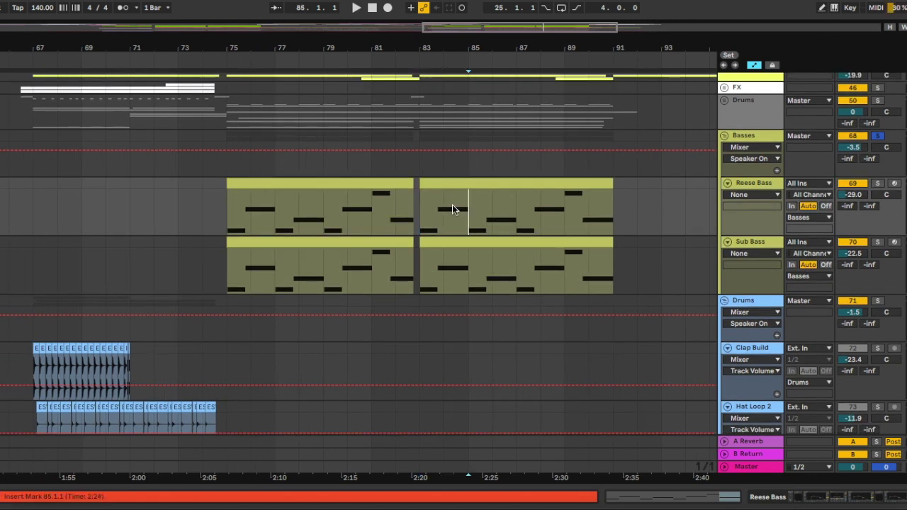
key(Left)
key(Left)
key(Left)
key(Left)
key(Left)
key(Left)
key(Left)
key(Left)
key(Left)
key(Left)
key(Left)
key(Left)
Step: Play the soloed Reese Bass from bar 75 and inspect its Serum patch on the oscillator and FX pages
scroll(521, 206, right, 1)
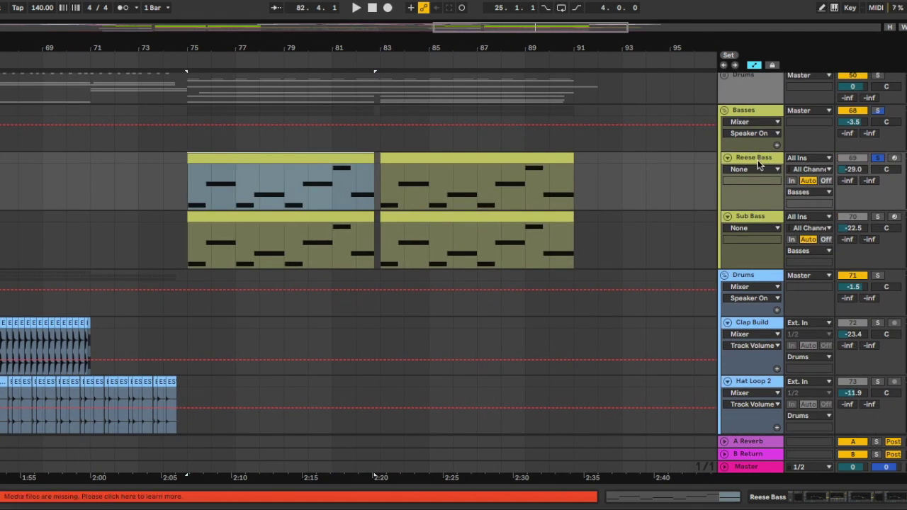
double_click(757, 160)
key(space)
scroll(460, 197, left, 2)
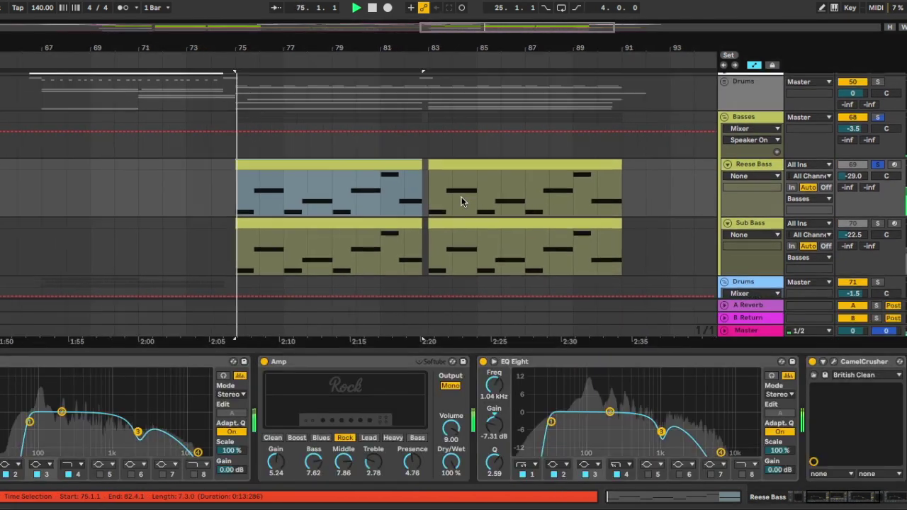
scroll(357, 413, left, 5)
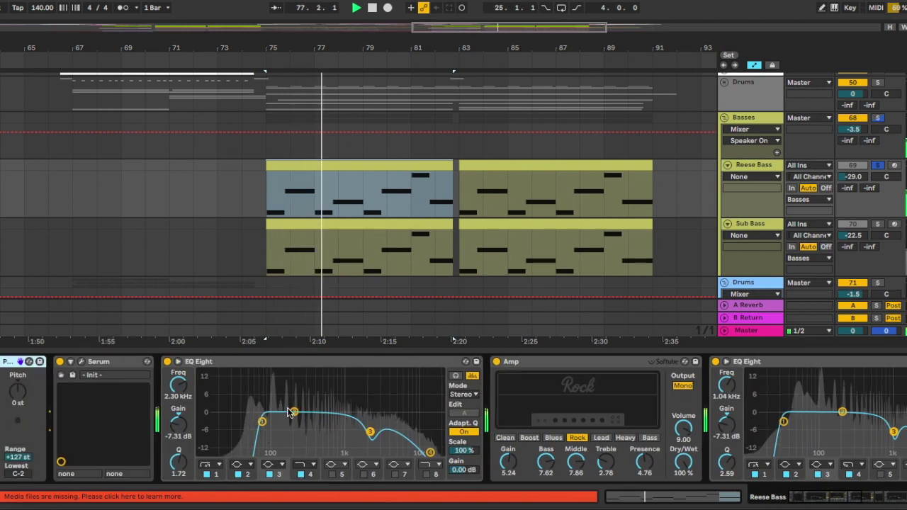
click(82, 363)
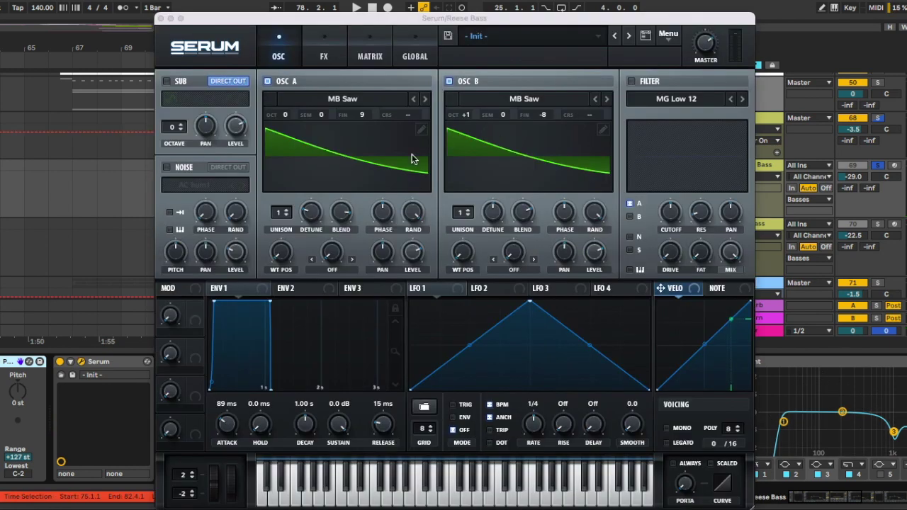
click(328, 56)
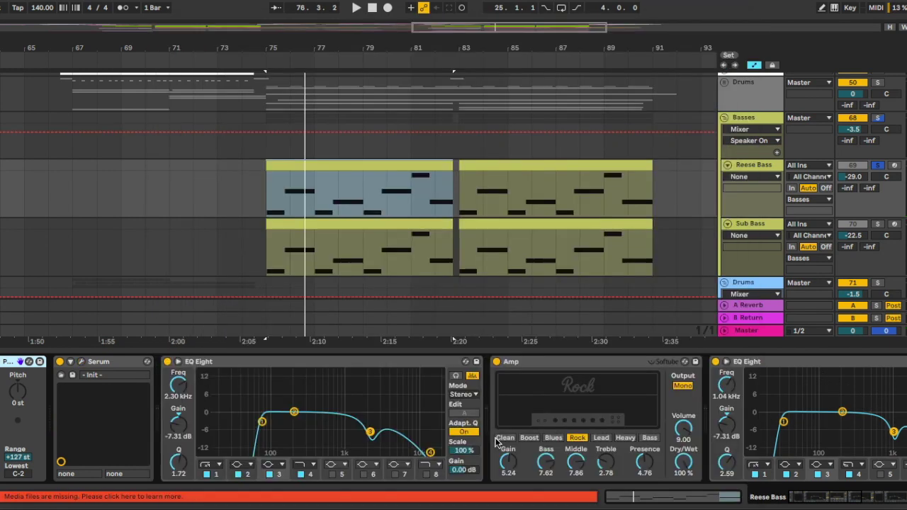
Step: Examine the Reese Bass effects from Amp to the last EQ Eight, including CamelCrusher's British Clean patch, and close the plug-in
scroll(454, 398, right, 3)
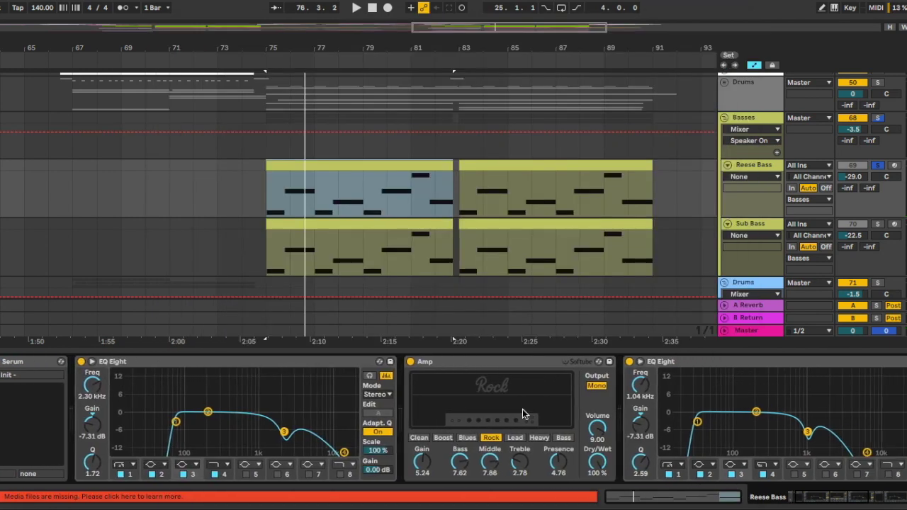
scroll(522, 408, right, 5)
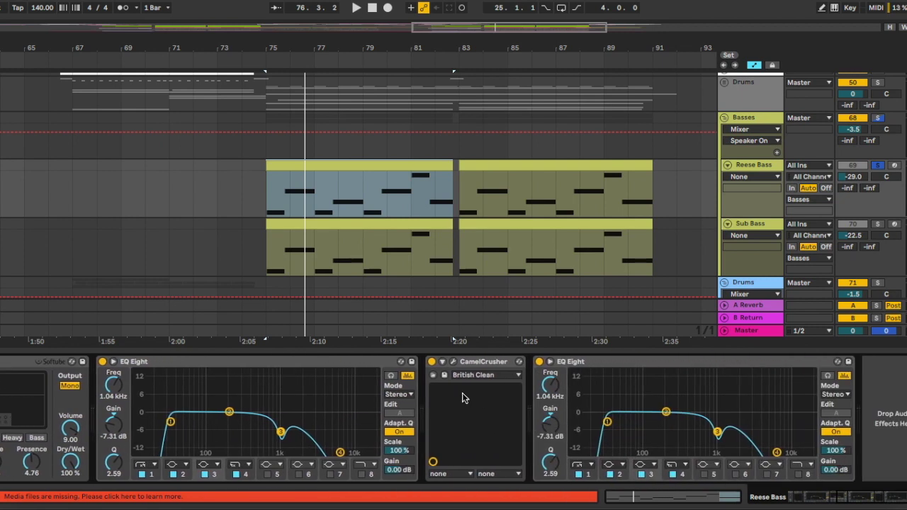
click(452, 361)
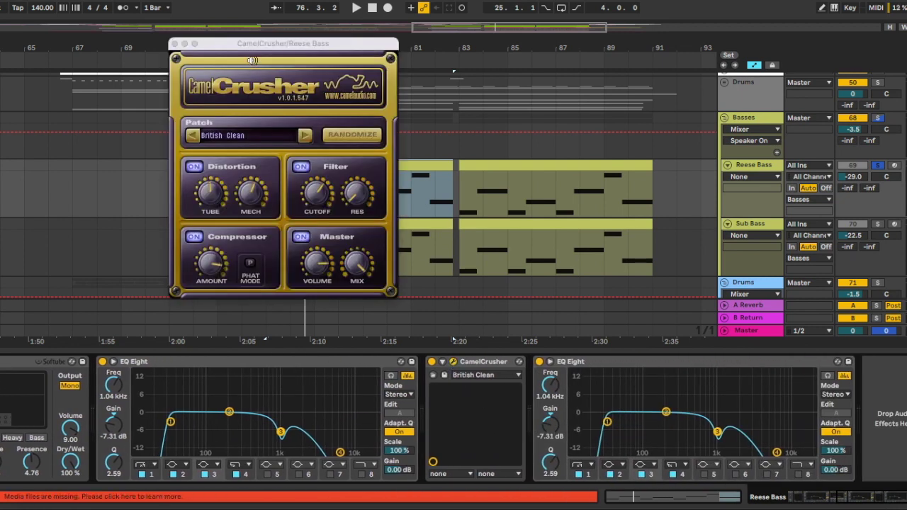
drag(249, 44, 353, 74)
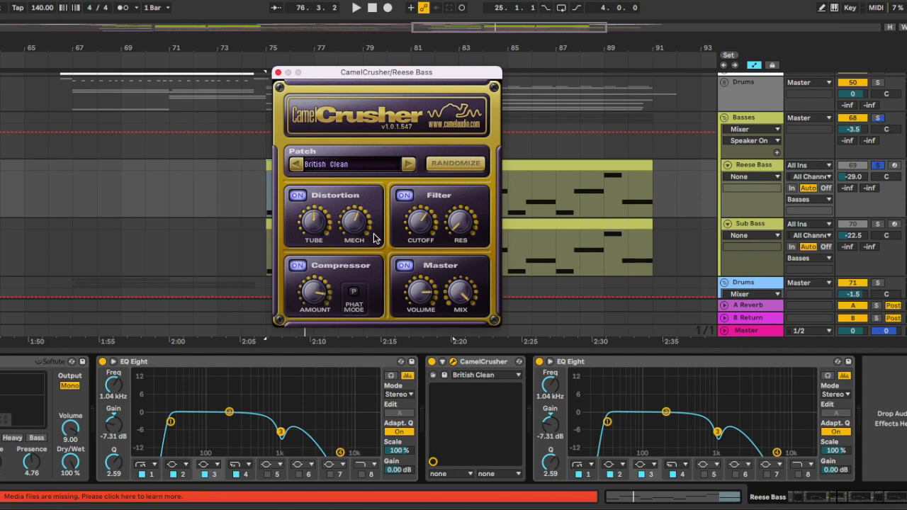
click(279, 73)
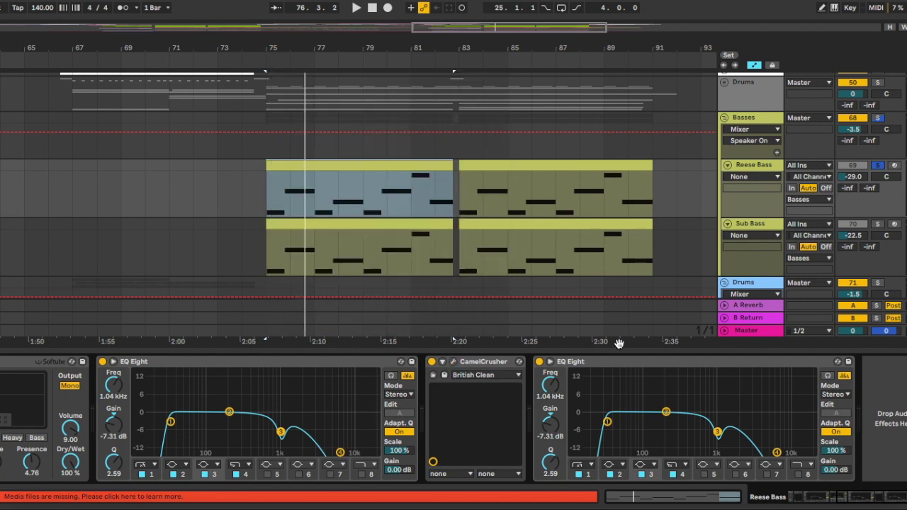
click(367, 188)
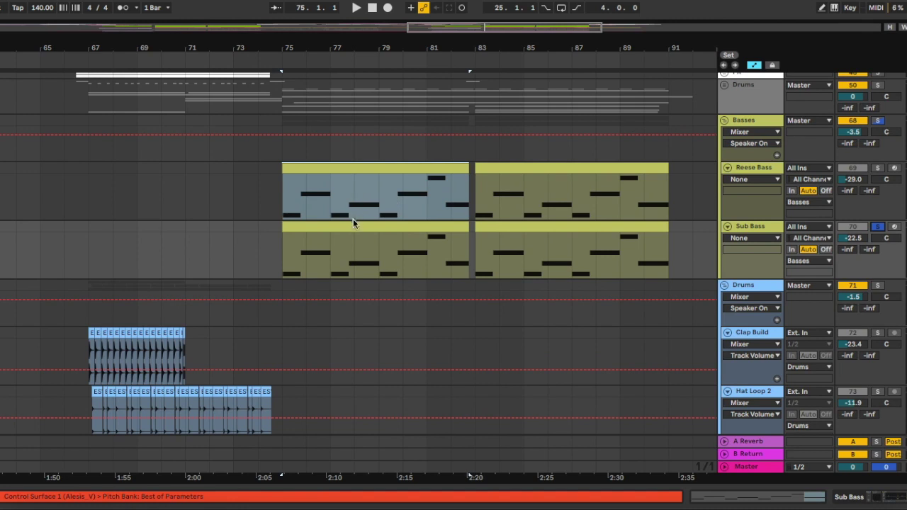
Step: Select the first Sub Bass clip at bar 75, play it soloed and open the track's Serum patch
click(353, 222)
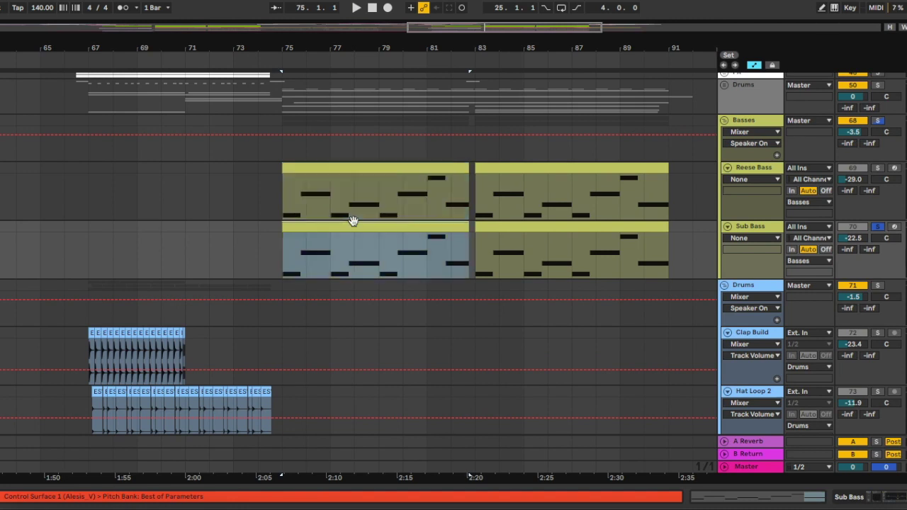
key(space)
scroll(352, 220, down, 1)
click(751, 202)
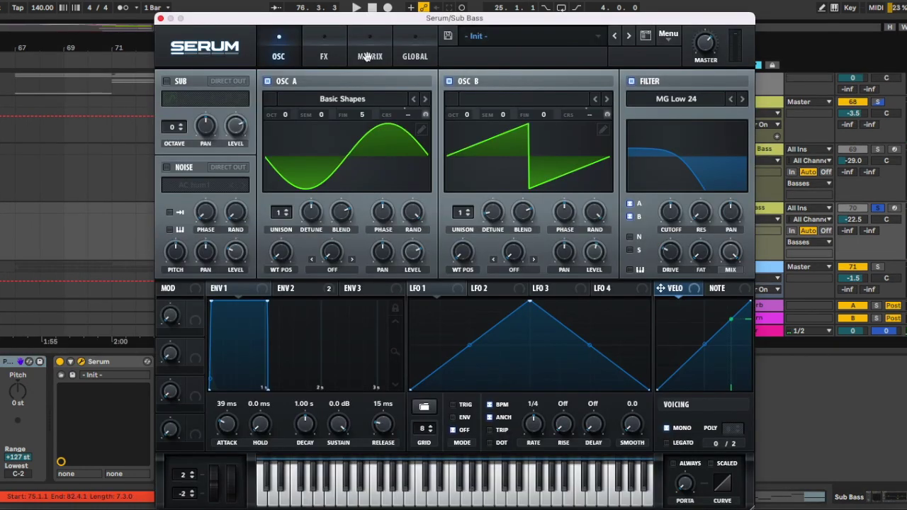
drag(366, 18, 367, 17)
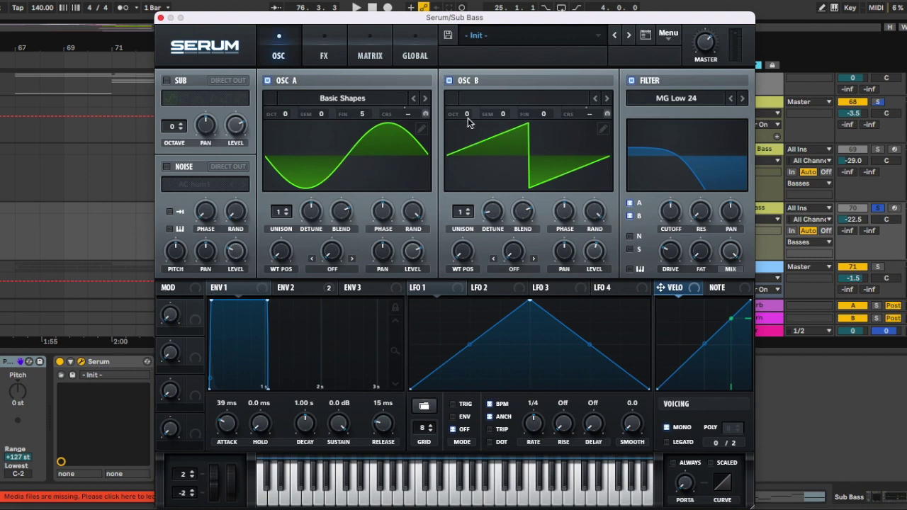
Step: Compare the soloed Sub Bass with Serum's oscillator B off and back on, stop playback and close the plug-in
click(449, 80)
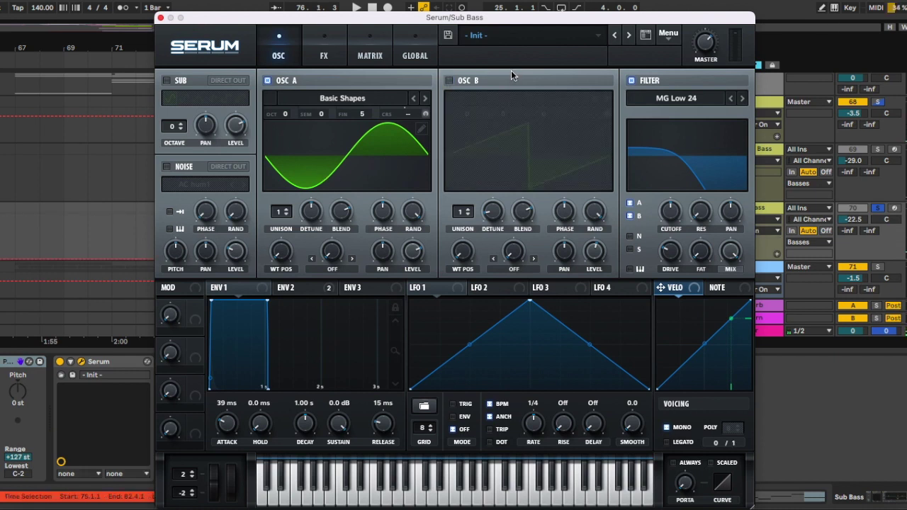
key(space)
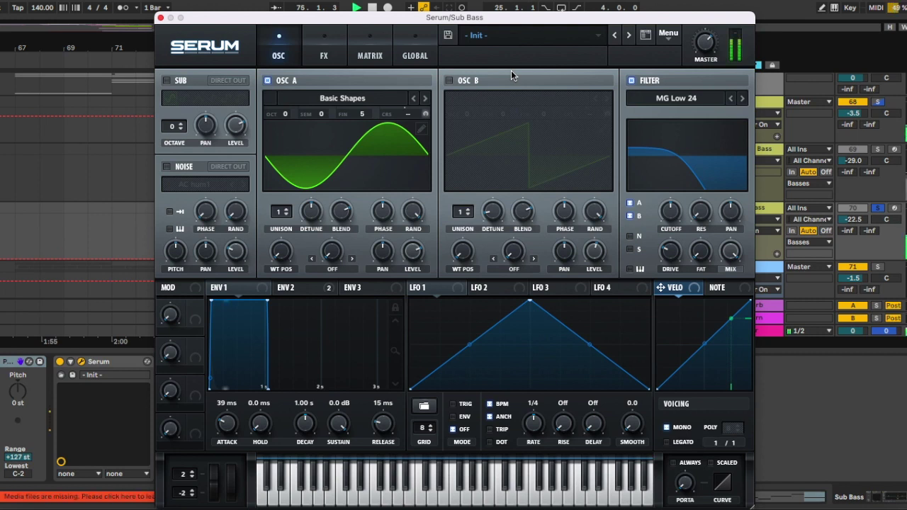
key(space)
click(473, 81)
key(space)
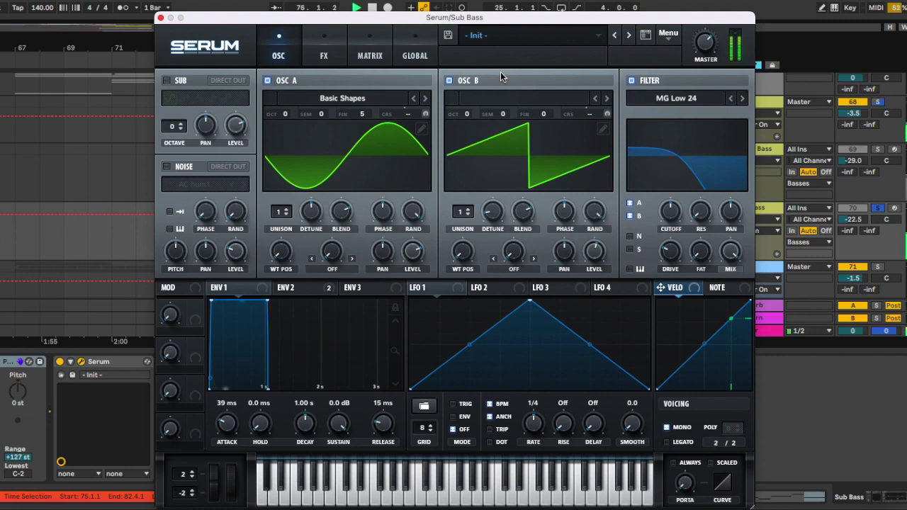
click(163, 18)
key(space)
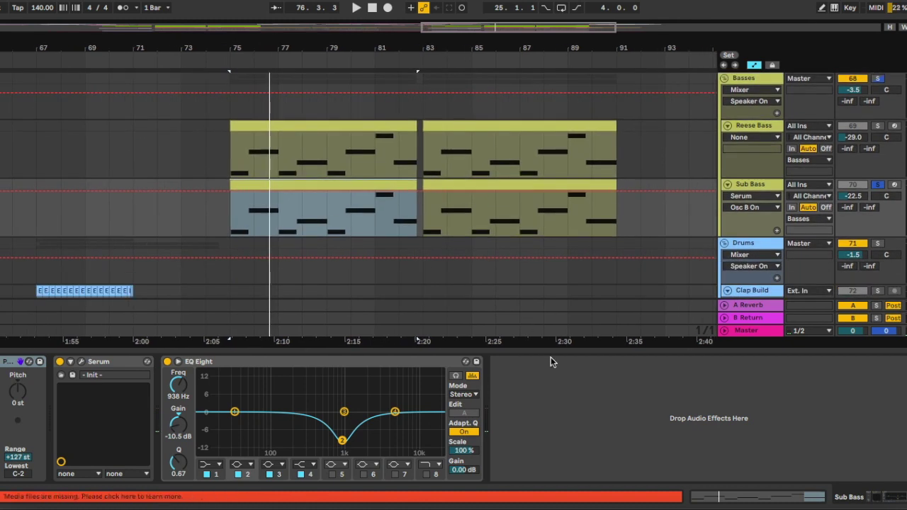
Step: Unfold the Stack group and select bars 75 to 79 of the Distorted Saw clip
scroll(470, 213, up, 15)
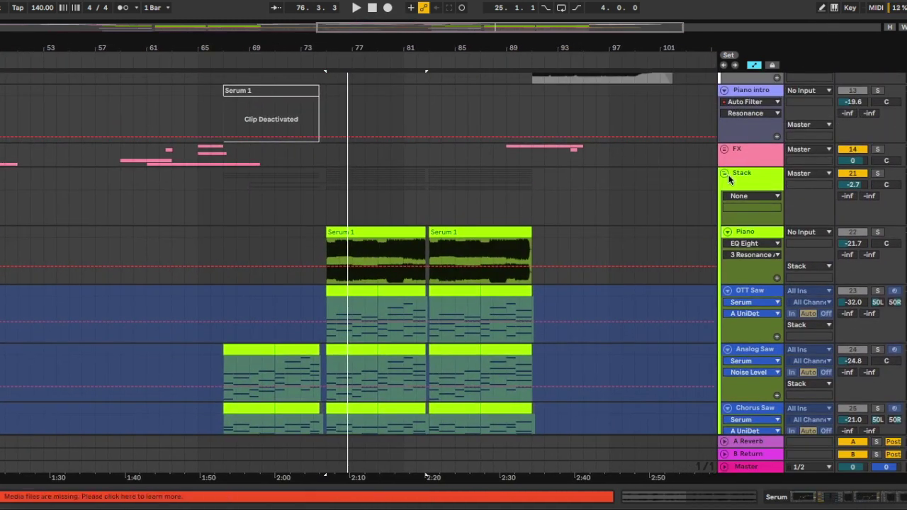
click(728, 175)
key(z)
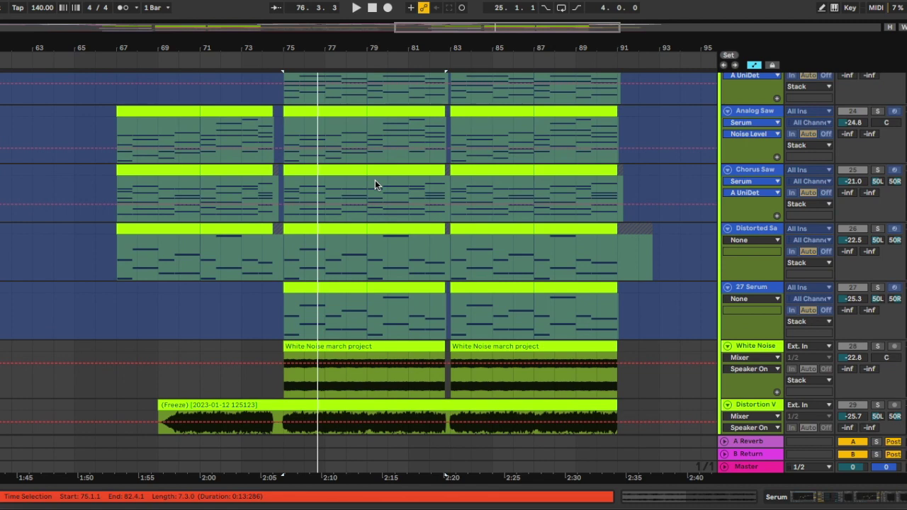
scroll(361, 123, down, 3)
drag(279, 237, 330, 211)
scroll(390, 210, up, 5)
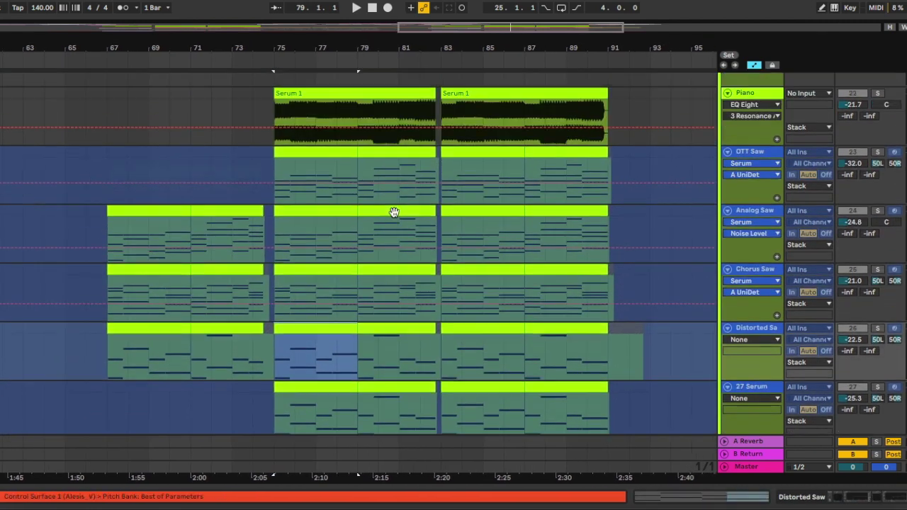
Step: Place the insert marker at bar 83 to view the second set of clips in the Stack group
scroll(476, 231, up, 10)
scroll(455, 228, down, 3)
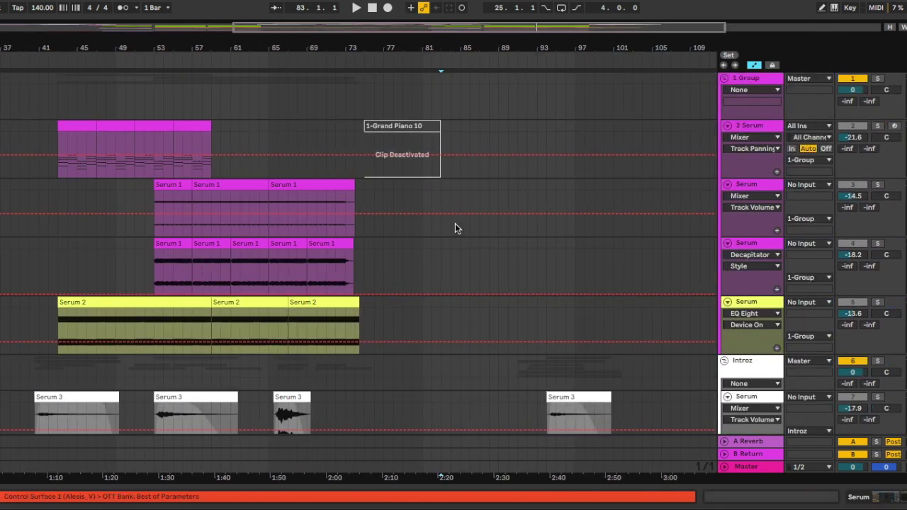
key(z)
click(403, 162)
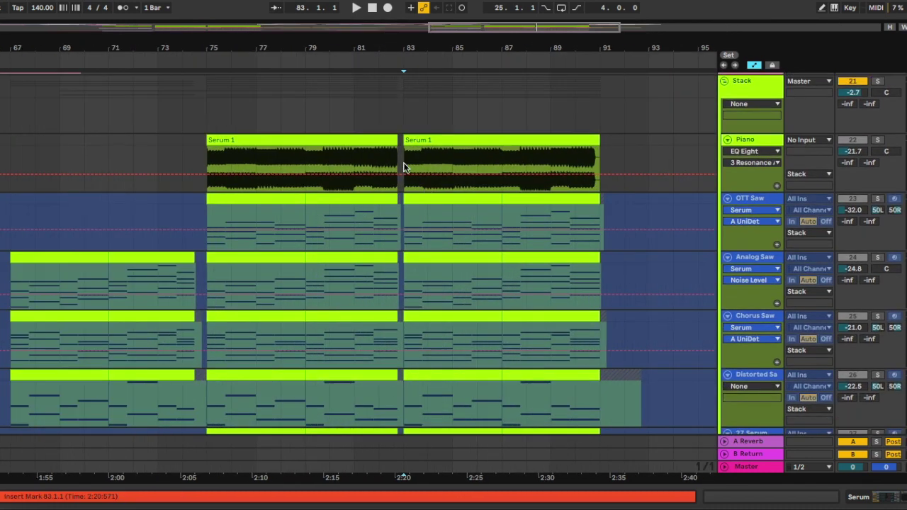
scroll(400, 196, down, 1)
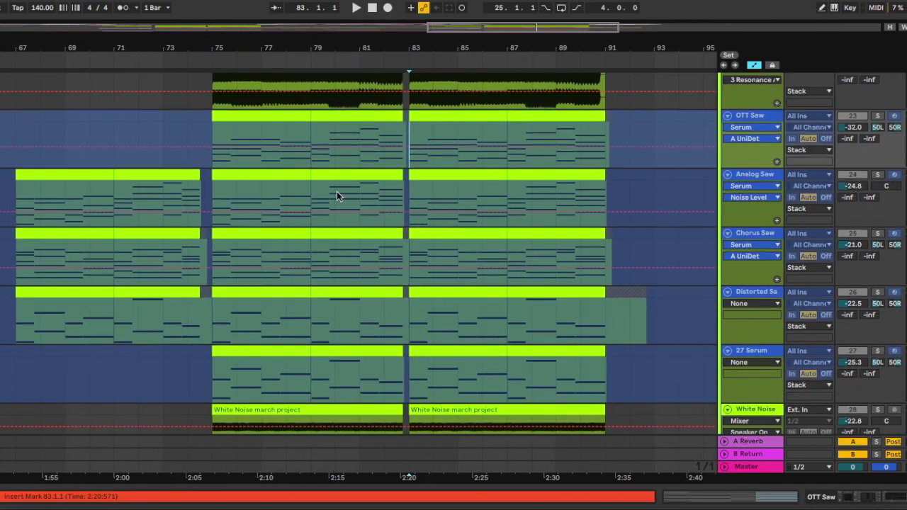
Step: Select bars 75 to 79 of the OTT Saw clip and look over the Stack layers
click(267, 119)
scroll(455, 254, down, 1)
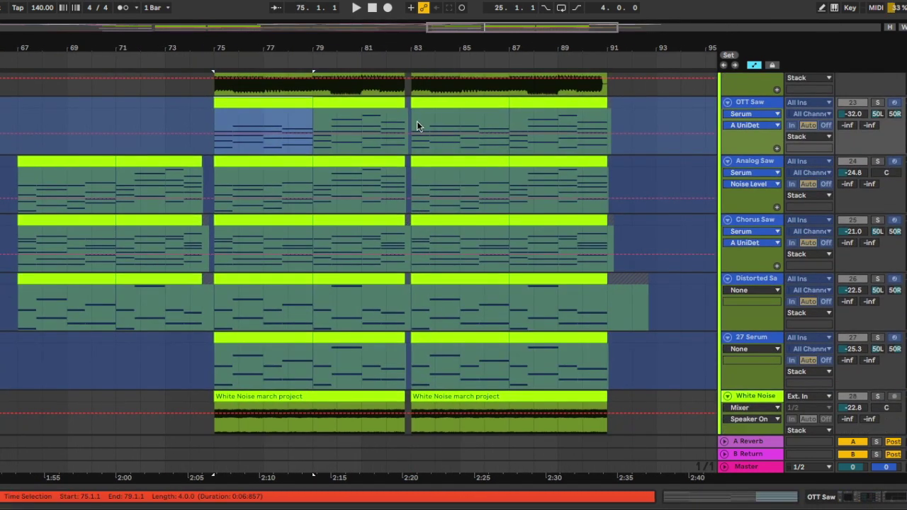
click(411, 120)
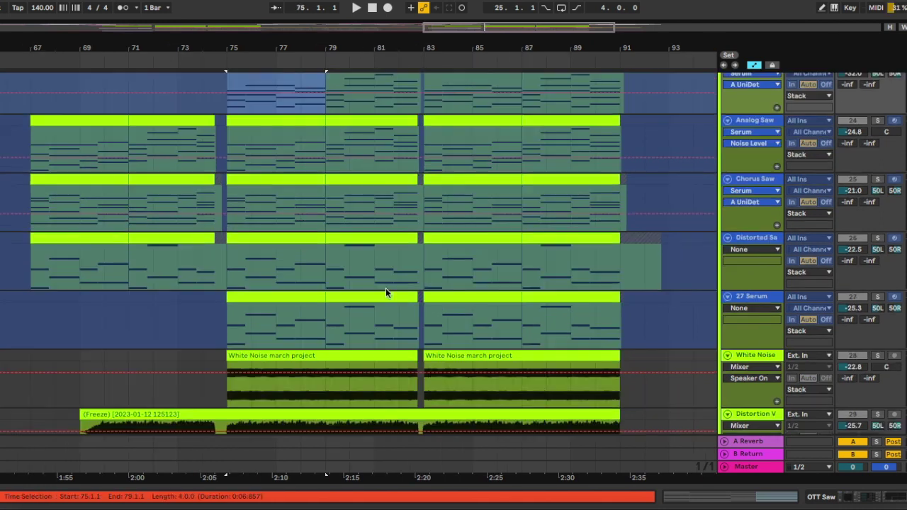
scroll(332, 331, up, 3)
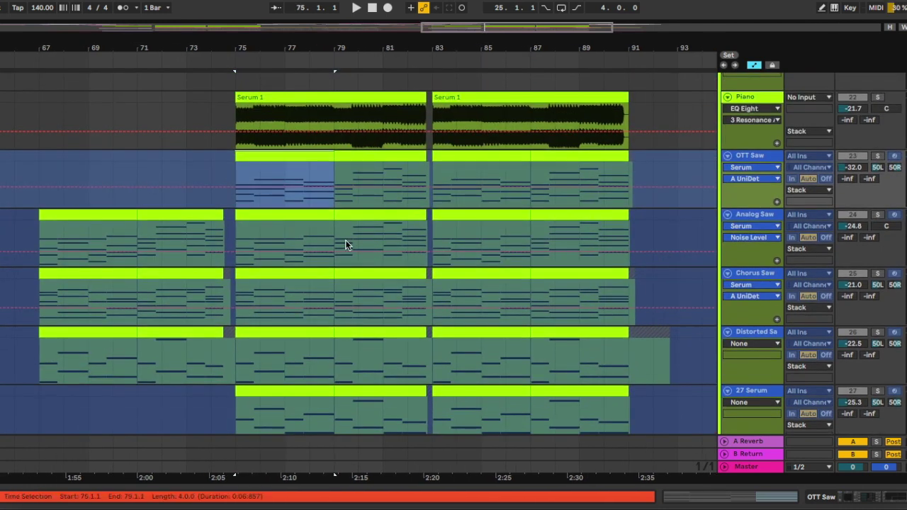
scroll(346, 241, up, 2)
scroll(345, 244, down, 4)
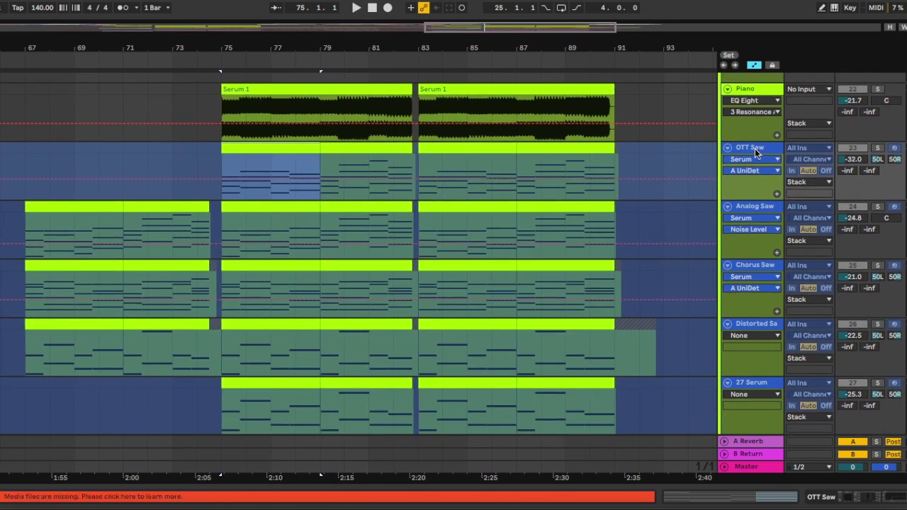
Step: Show the device chains of the OTT Saw, Analog Saw and Chorus Saw tracks in turn, and hide the device view
double_click(754, 148)
scroll(755, 148, down, 2)
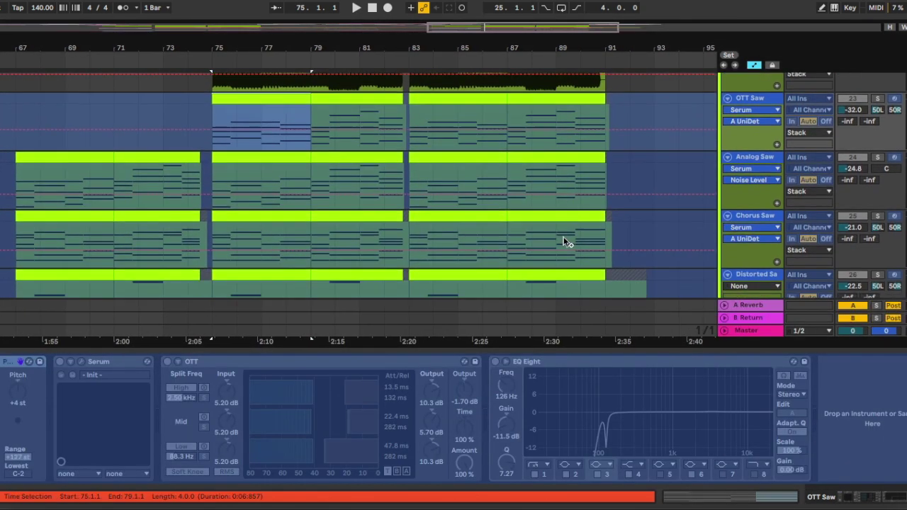
click(755, 145)
scroll(755, 145, down, 2)
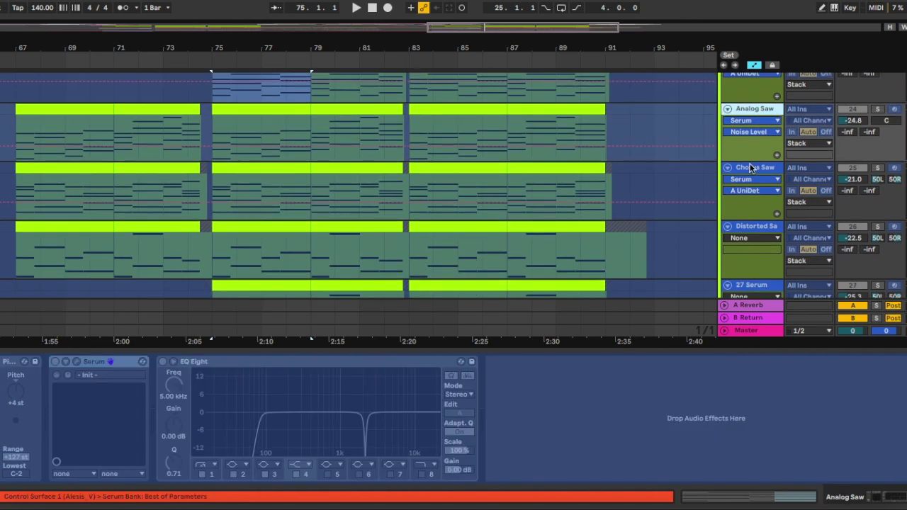
click(749, 166)
scroll(638, 384, right, 6)
key(super+alt+l)
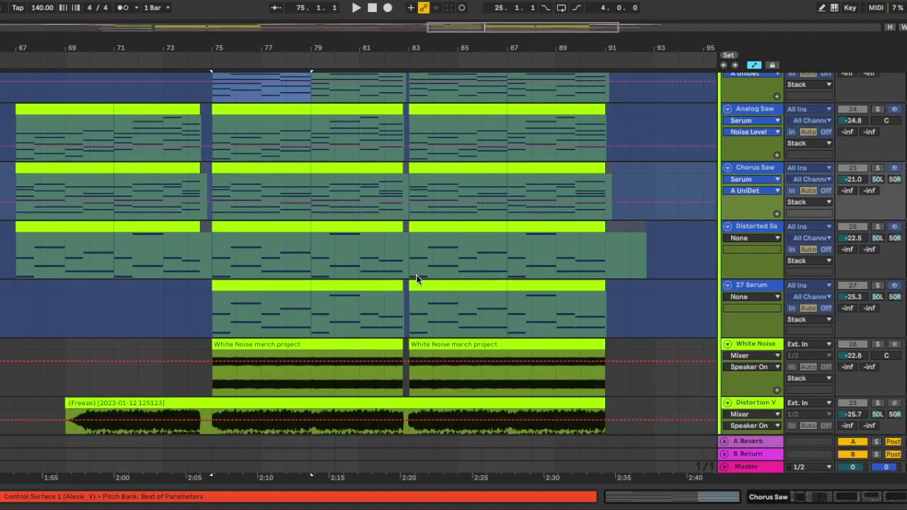
scroll(461, 255, up, 4)
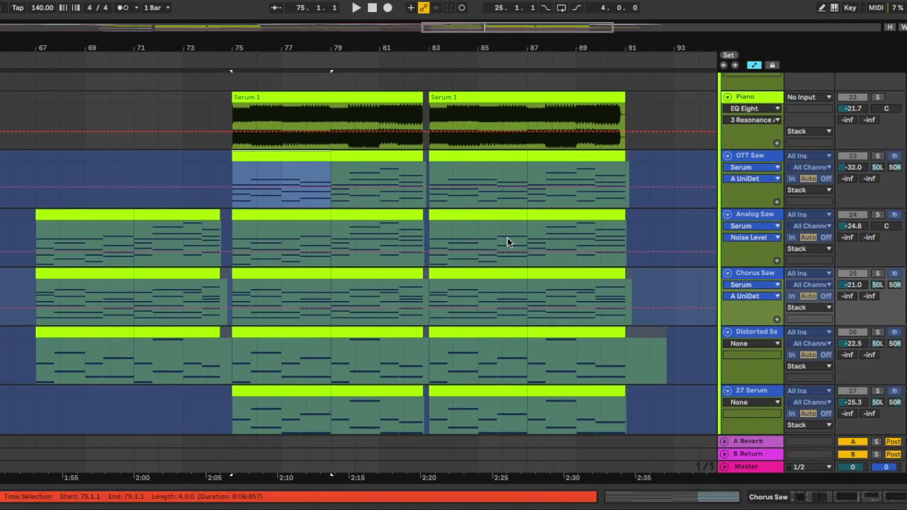
double_click(757, 158)
scroll(740, 213, down, 2)
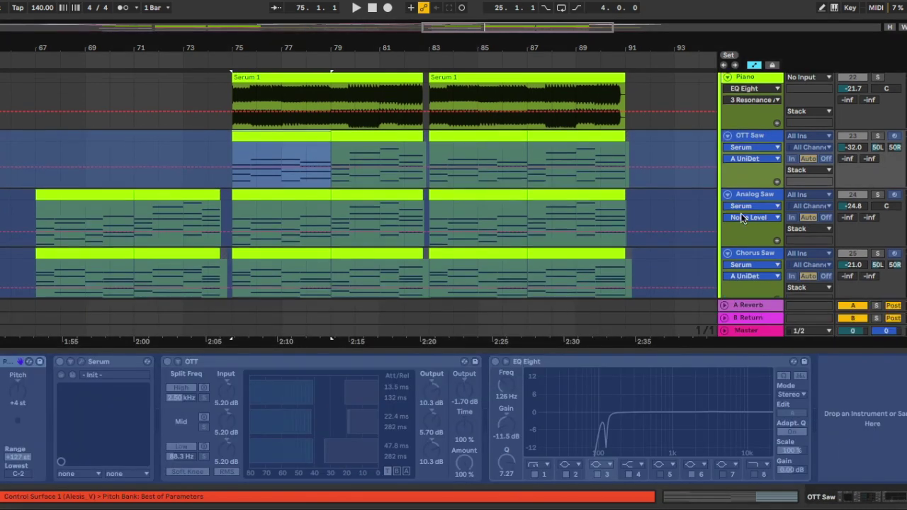
click(755, 191)
scroll(755, 191, down, 1)
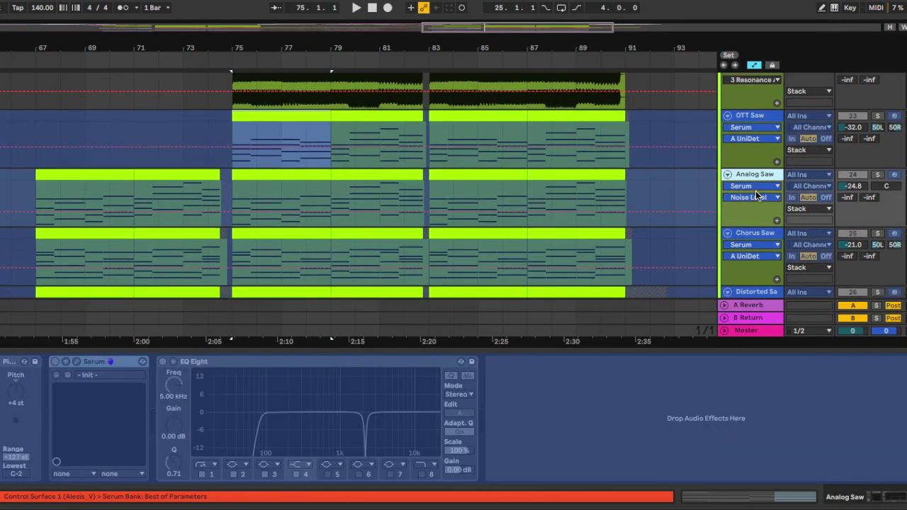
click(756, 236)
scroll(534, 225, up, 1)
scroll(467, 221, down, 1)
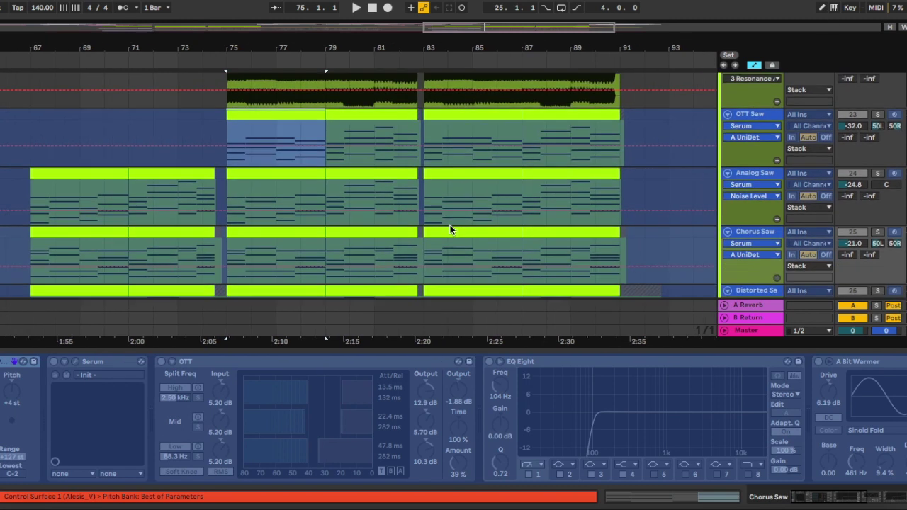
Step: Re-examine the OTT Saw's OTT and EQ Eight settings, followed by the Analog Saw's Serum and EQ Eight devices
click(752, 118)
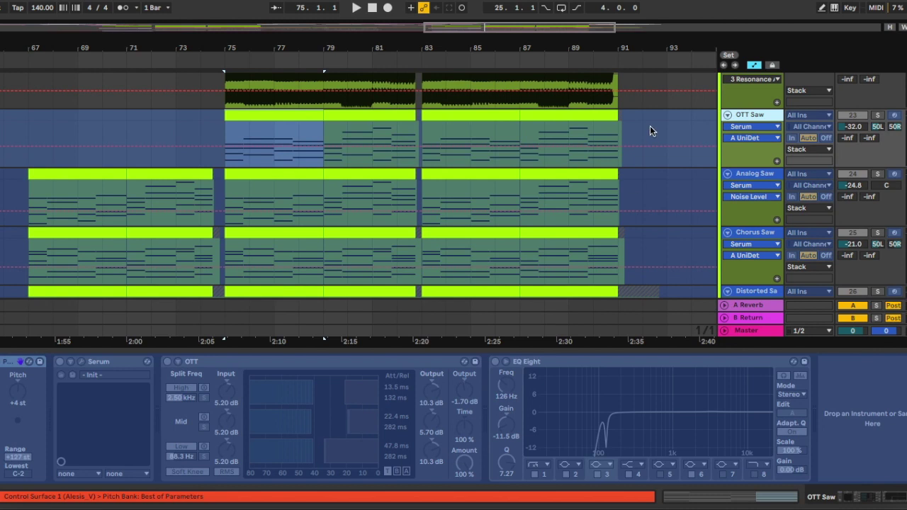
scroll(670, 142, down, 2)
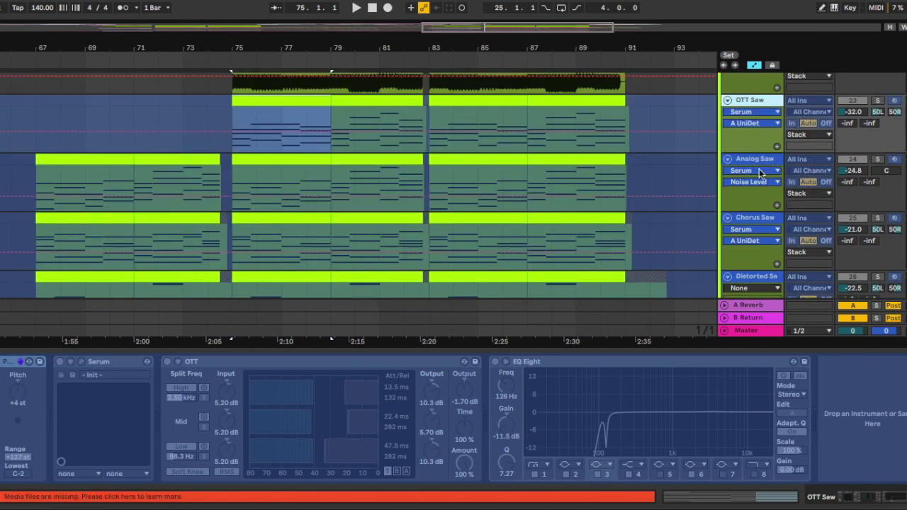
click(759, 157)
scroll(277, 212, down, 1)
scroll(277, 212, right, 1)
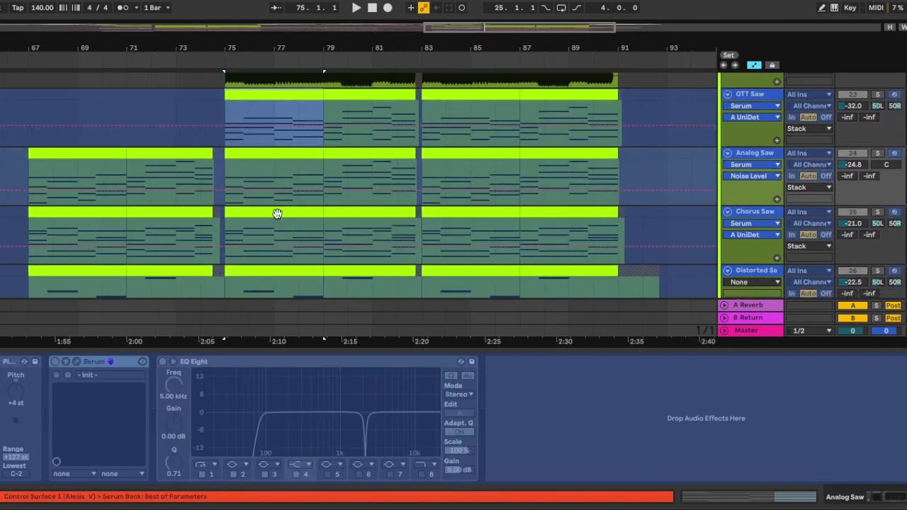
scroll(277, 214, down, 1)
scroll(277, 214, left, 1)
Step: Select the Chorus Saw track and examine its effects chain from Serum and OTT through EQ Eight to A Bit Warmer
click(756, 211)
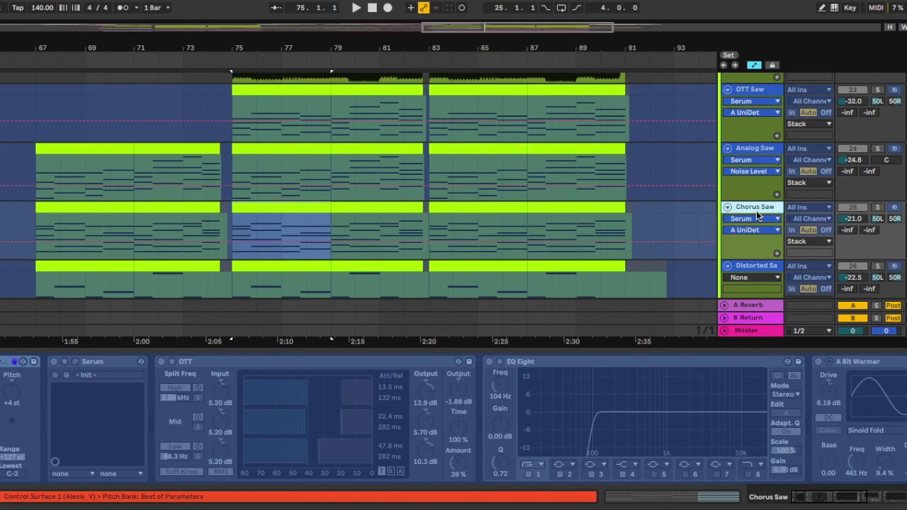
scroll(633, 413, right, 3)
scroll(633, 410, left, 3)
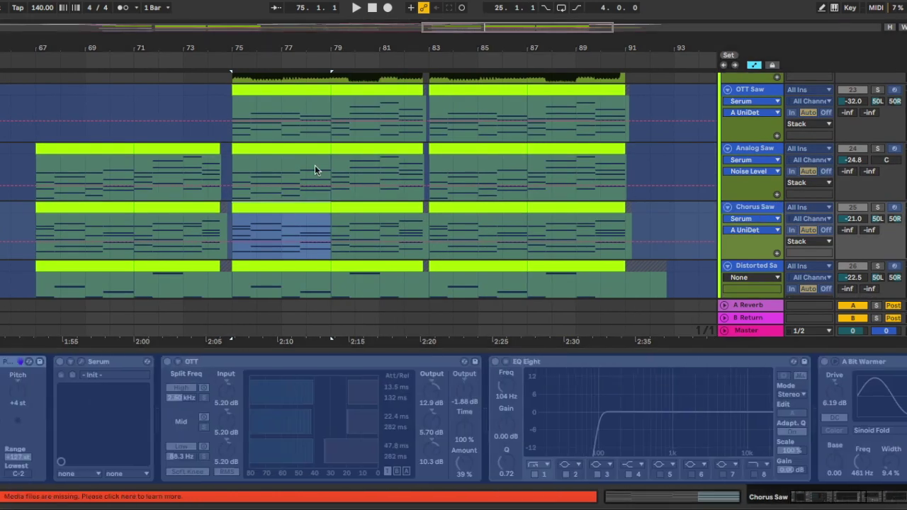
scroll(320, 290, down, 1)
scroll(319, 290, right, 1)
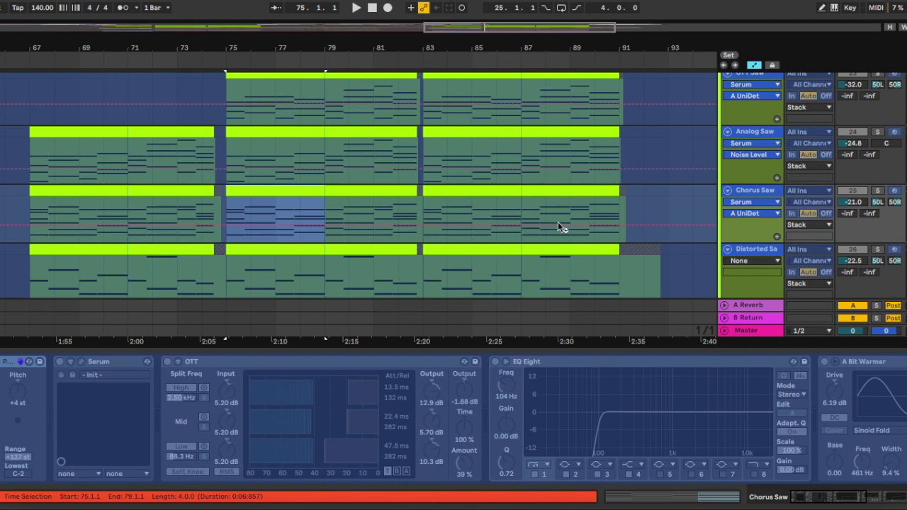
scroll(426, 228, up, 1)
scroll(426, 228, left, 1)
scroll(527, 456, right, 3)
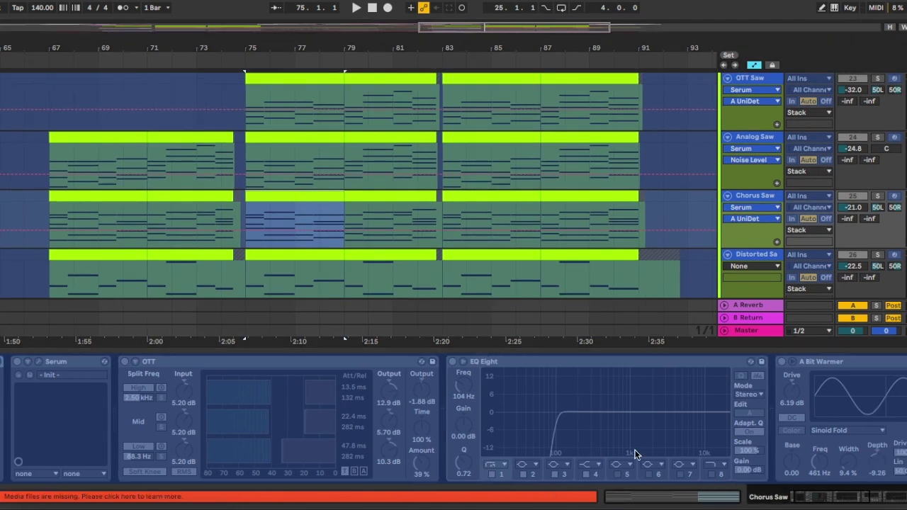
scroll(489, 397, left, 3)
scroll(372, 160, up, 1)
scroll(372, 160, right, 1)
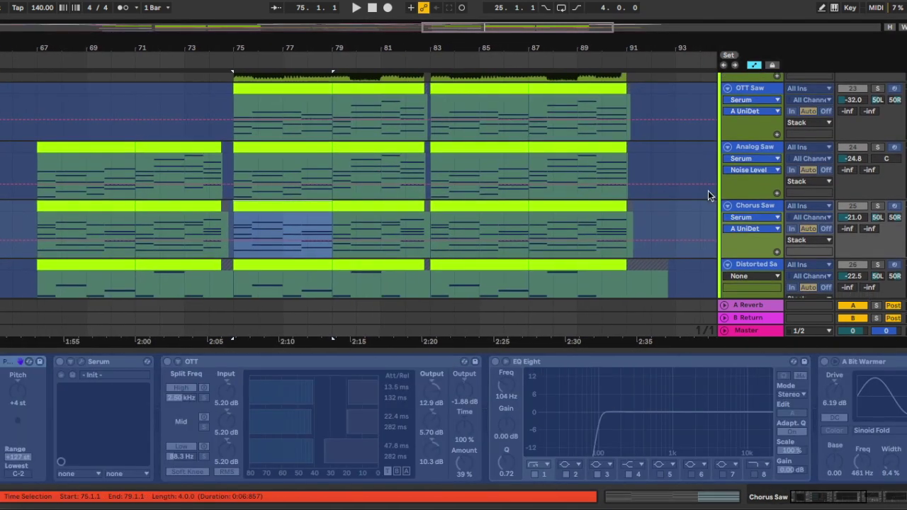
Step: Place the insert marker at bar 92 on the Chorus Saw, and revisit the OTT Saw and Analog Saw device chains
scroll(620, 224, up, 1)
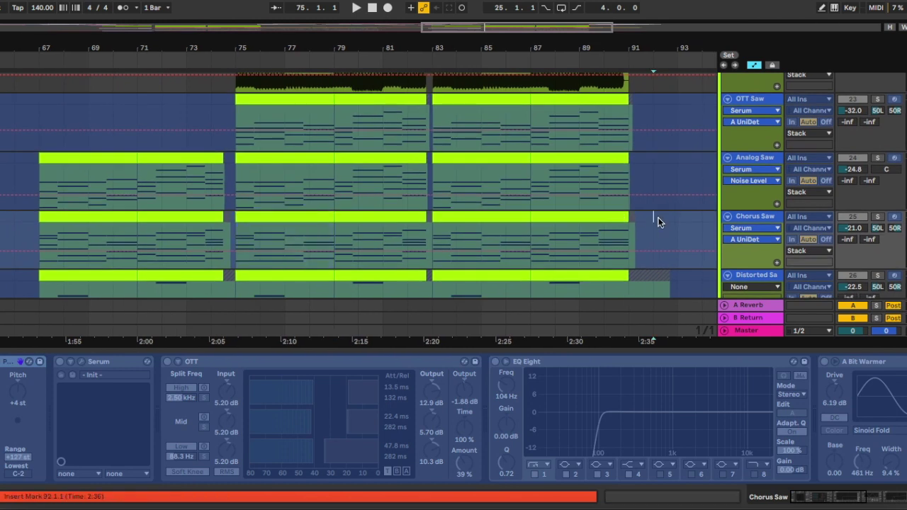
click(658, 217)
scroll(658, 217, down, 1)
click(753, 108)
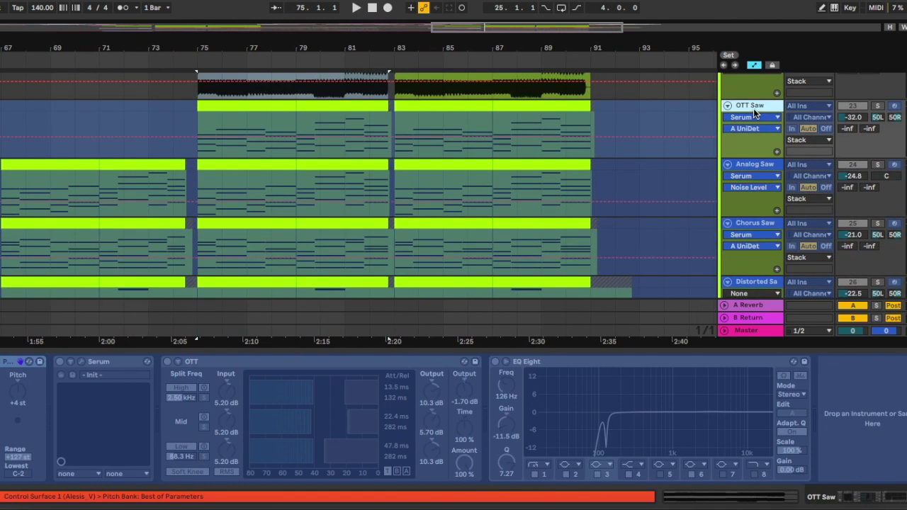
scroll(751, 172, down, 1)
click(755, 156)
key(Up)
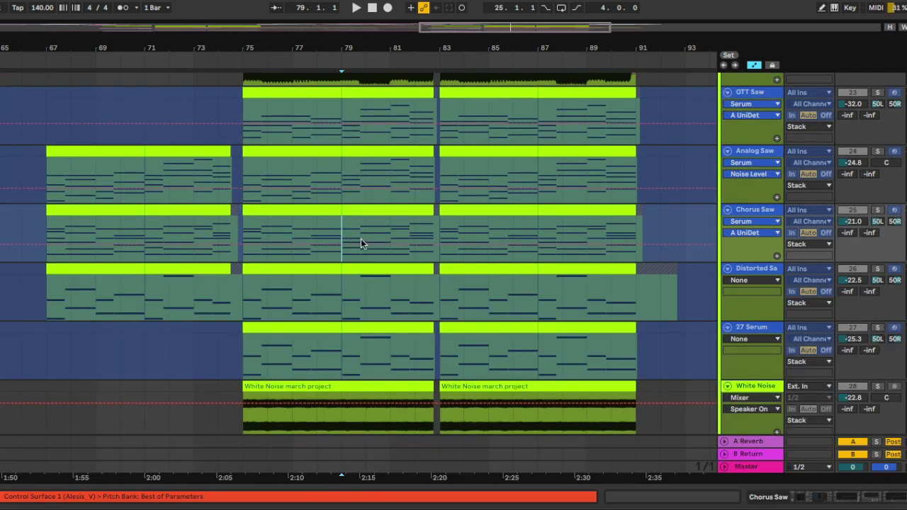
Step: Place the insert marker at bar 79 in the Analog Saw clip
scroll(608, 296, up, 2)
scroll(528, 177, up, 3)
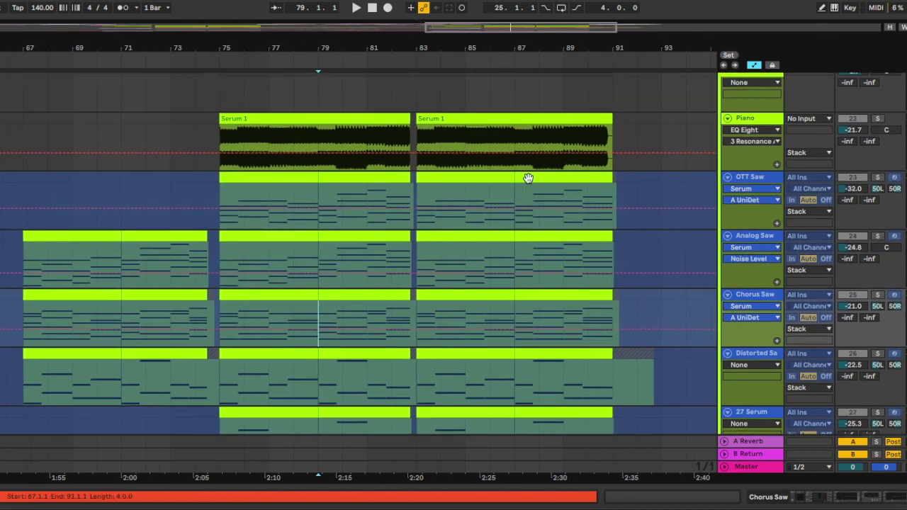
click(324, 262)
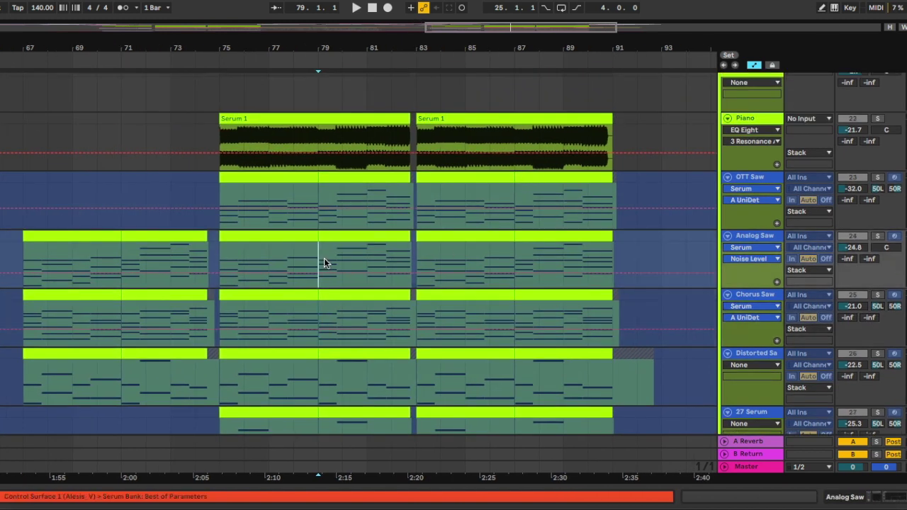
key(Up)
key(Up)
key(space)
key(Right)
key(Right)
key(Right)
key(Right)
key(Left)
key(Left)
key(Left)
key(Left)
key(Left)
key(Left)
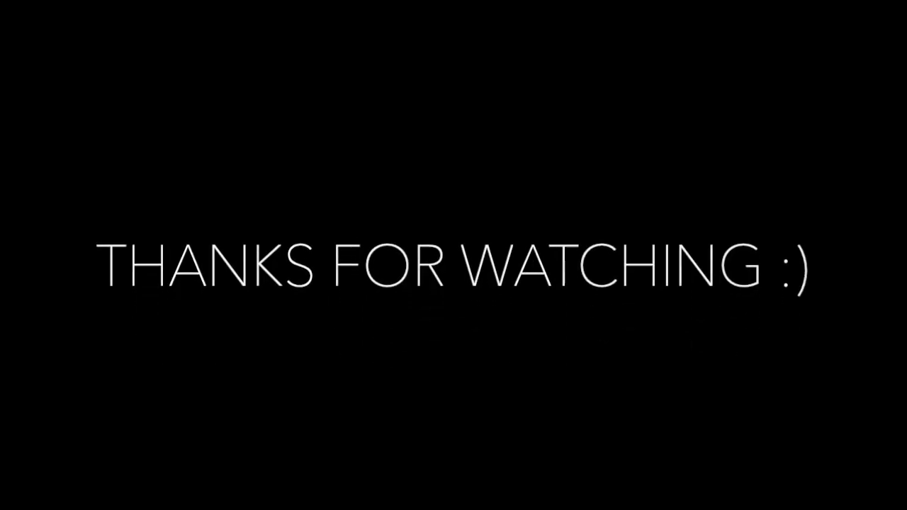